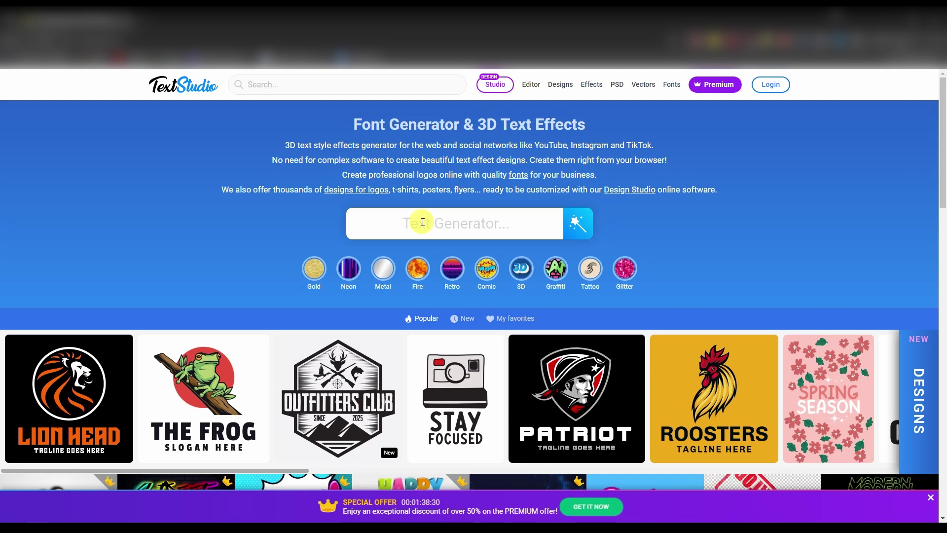
Step: Generate styled previews of 'HAPPY BIRTHDAY GORDO', load more, and open the Minecraft-style Upheaval TT effect
type("HAPP")
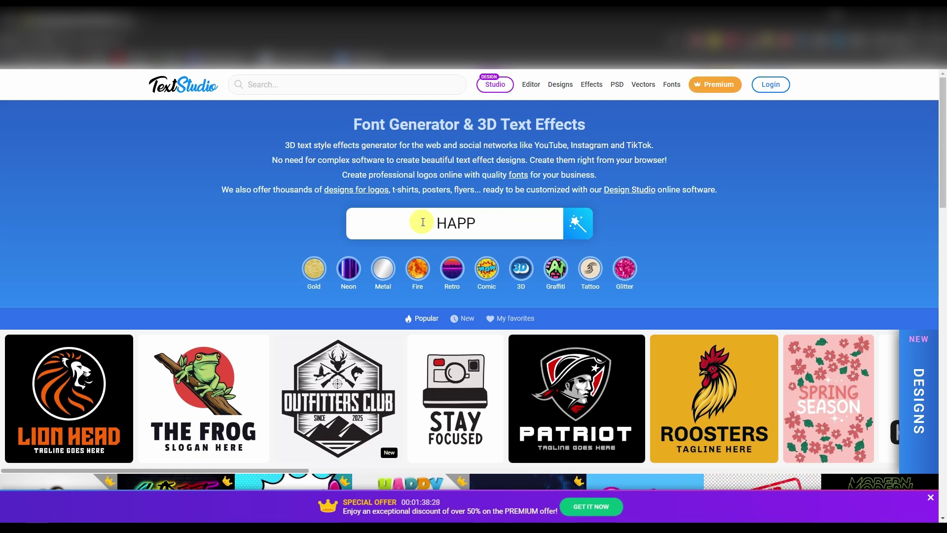
type("Y BIRTHDAY")
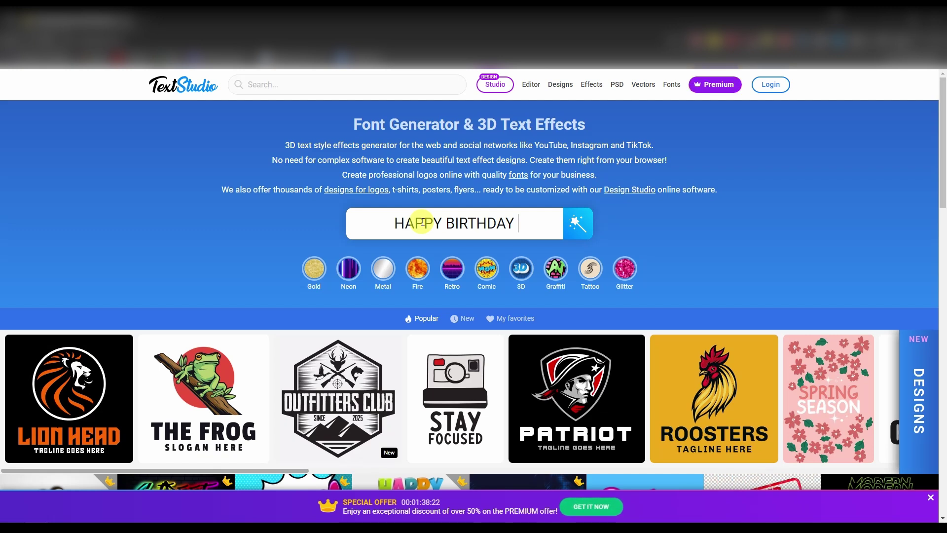
type(" GO")
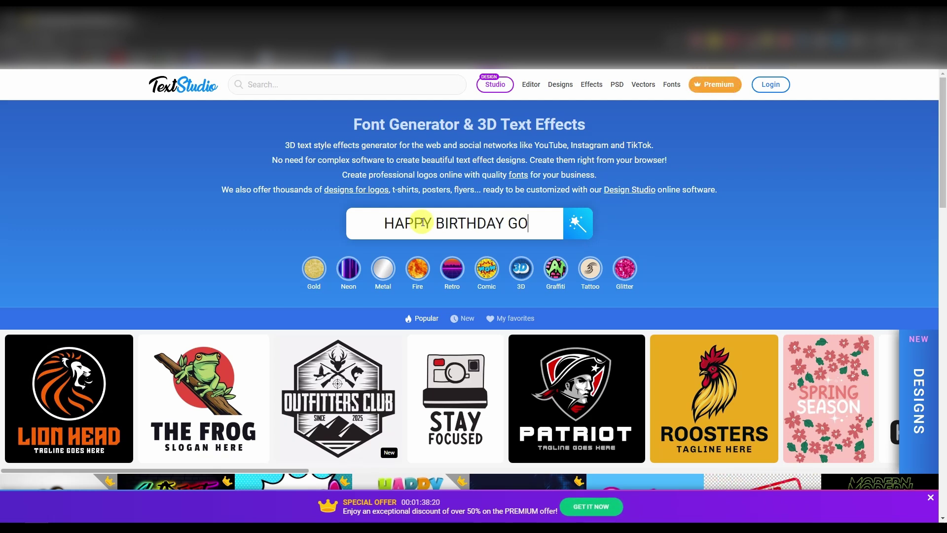
type("RDO")
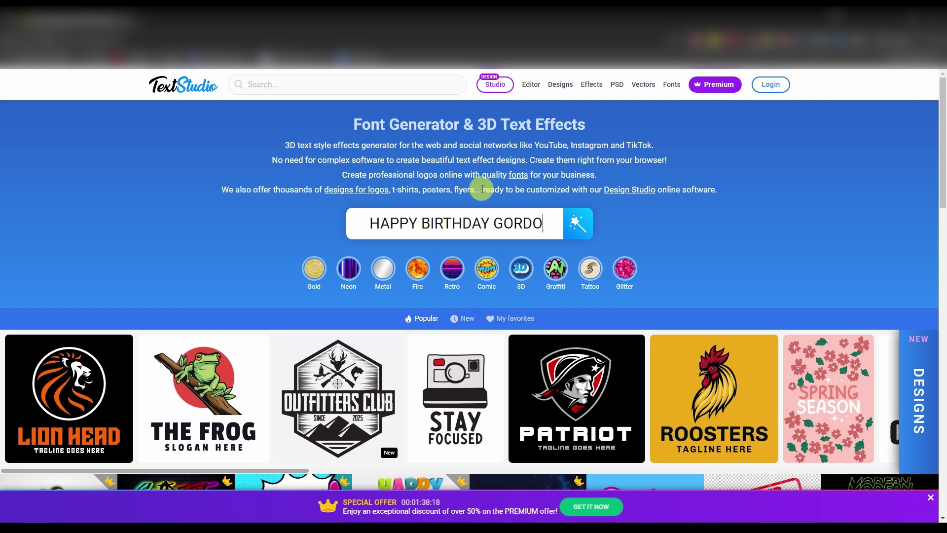
left_click(583, 230)
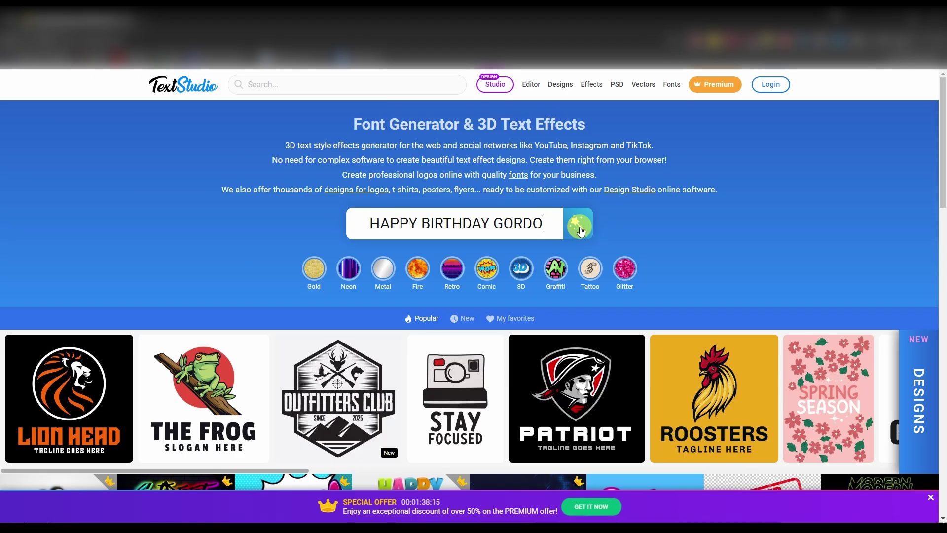
left_click(582, 230)
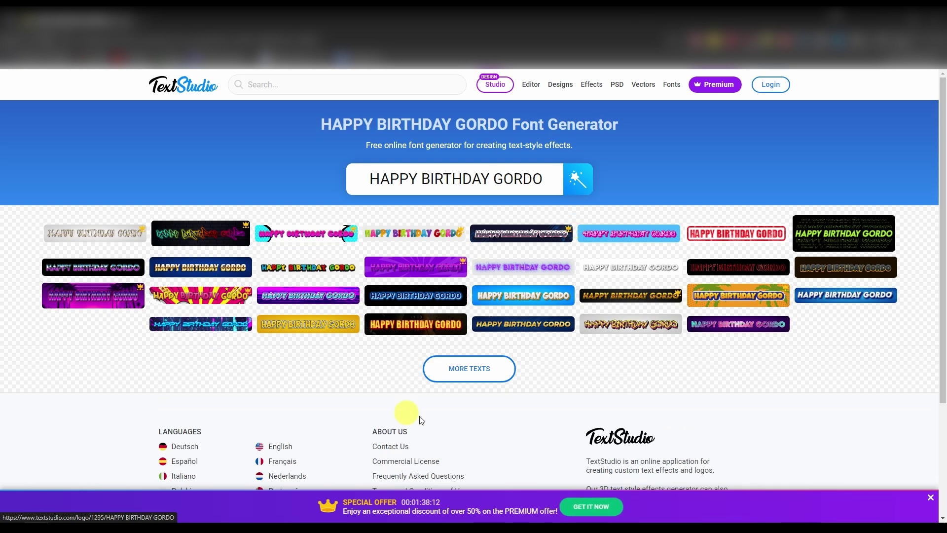
left_click(477, 377)
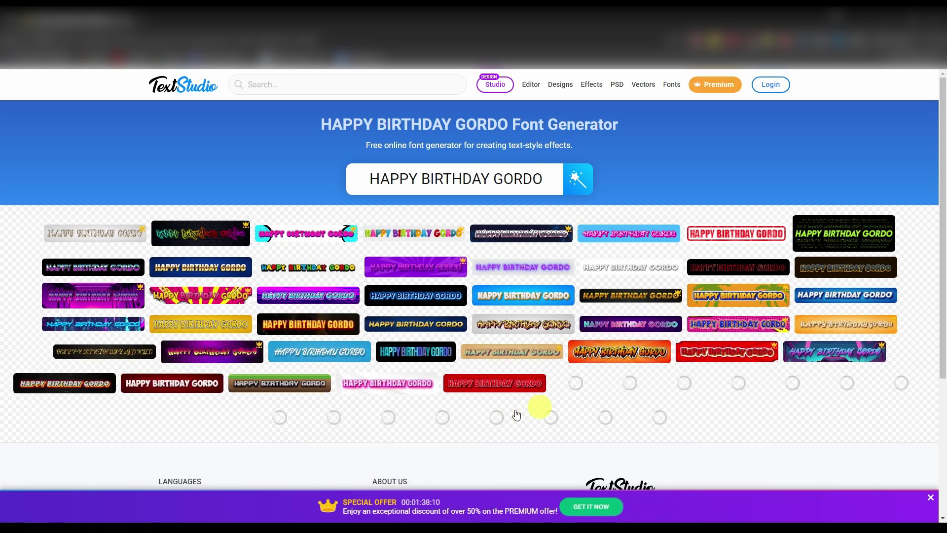
left_click(322, 383)
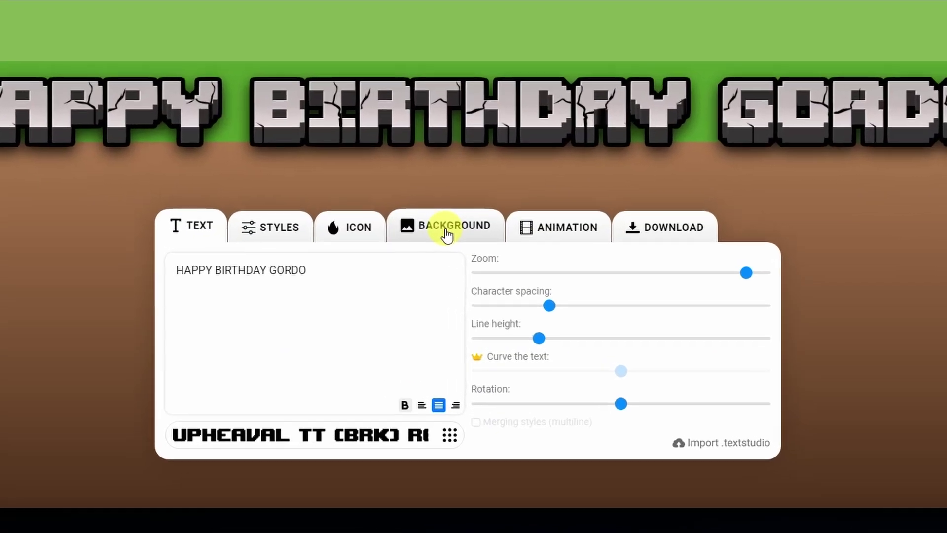
Step: Insert a line break before BIRTHDAY so HAPPY sits on its own first line
left_click(194, 253)
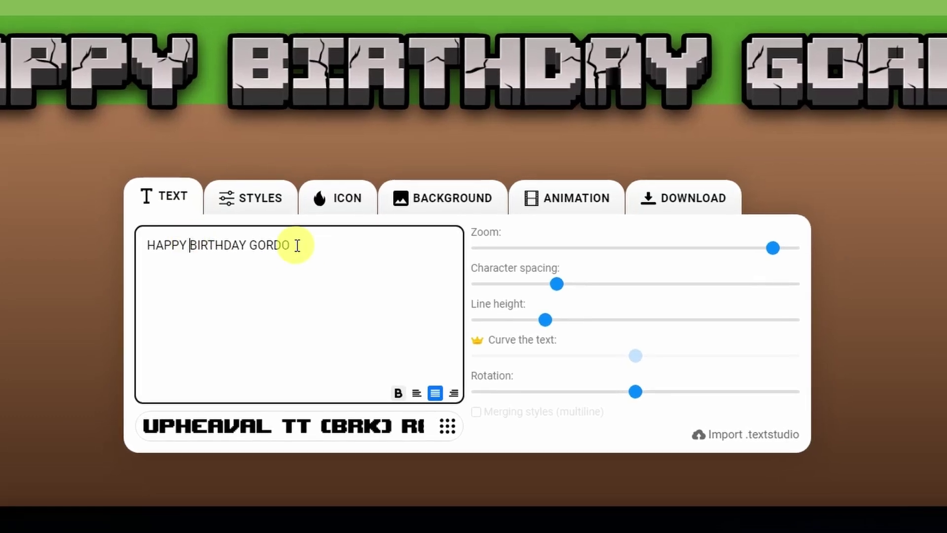
key("Return")
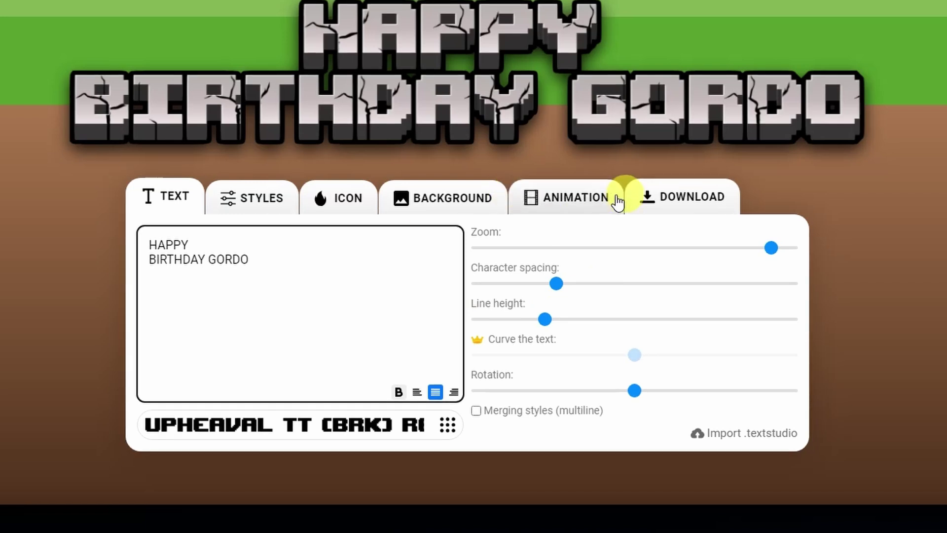
Step: Make the background transparent and switch the letter filling from gradient to a solid colour
left_click(450, 203)
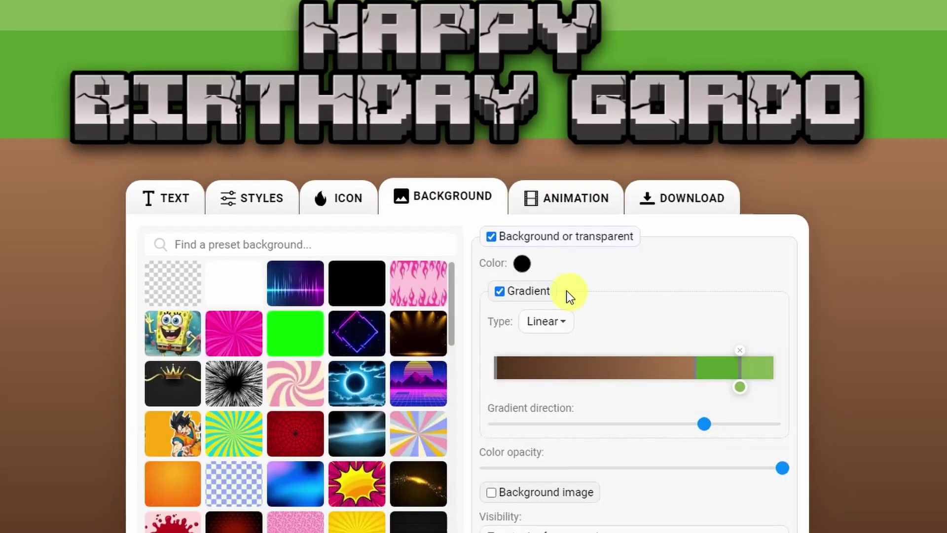
left_click(490, 238)
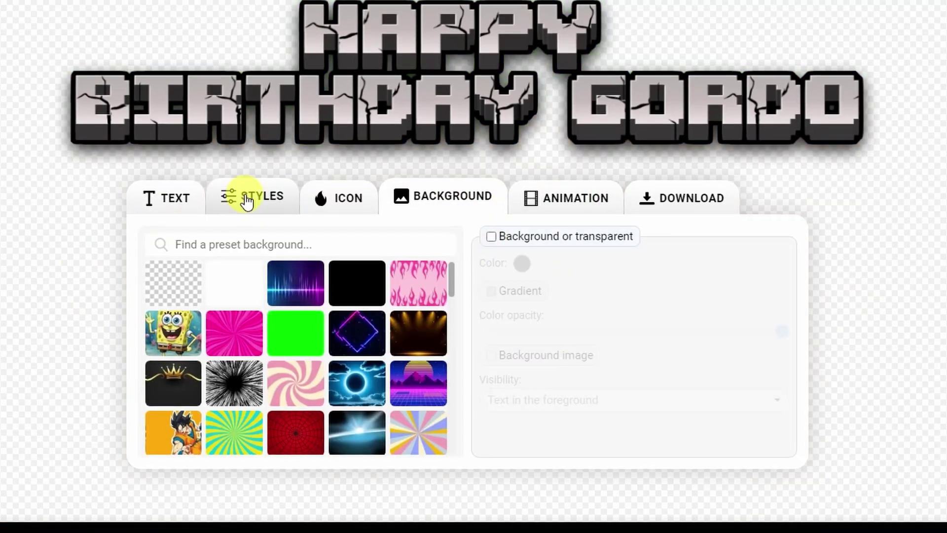
left_click(247, 200)
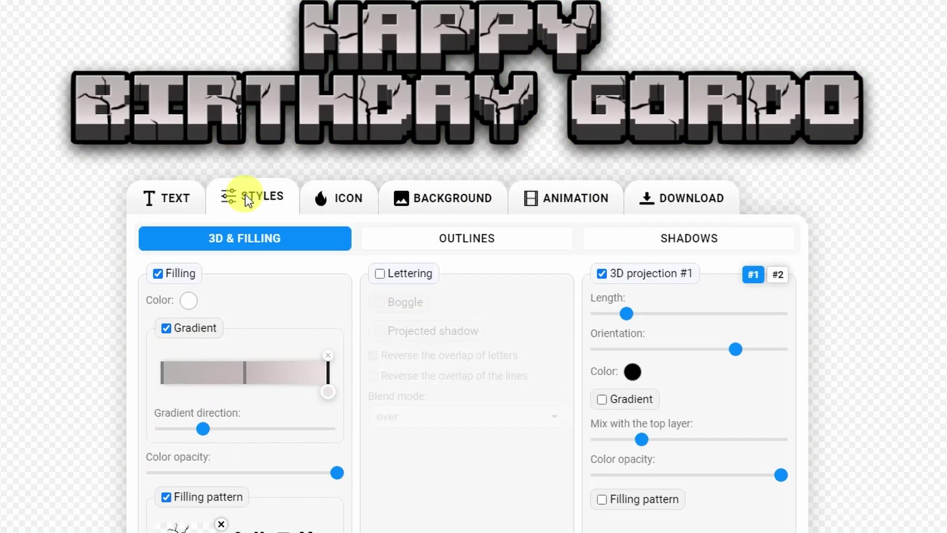
left_click(170, 328)
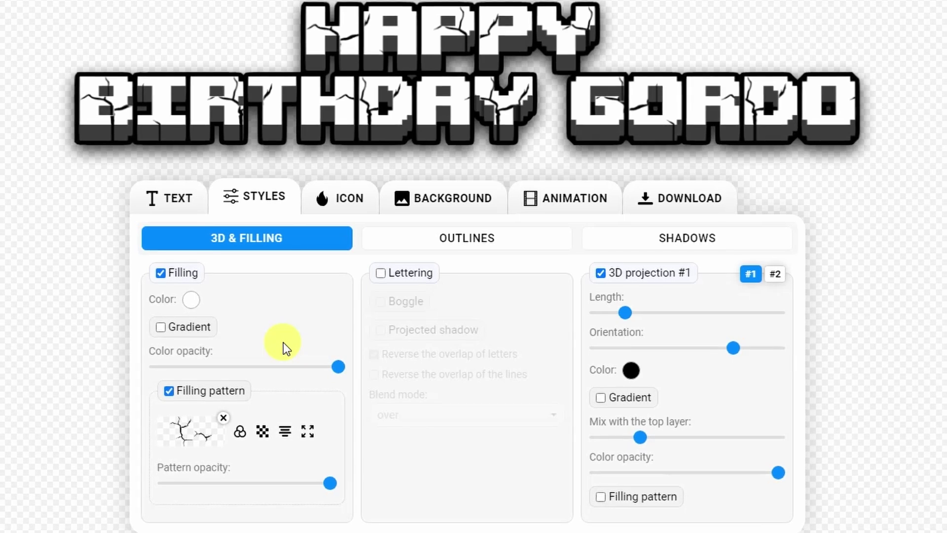
left_click(191, 299)
Step: Fill the letters grey #B6B2AF and set 3D projection to 0 opacity, 125° orientation, ~31% length
left_click(199, 254)
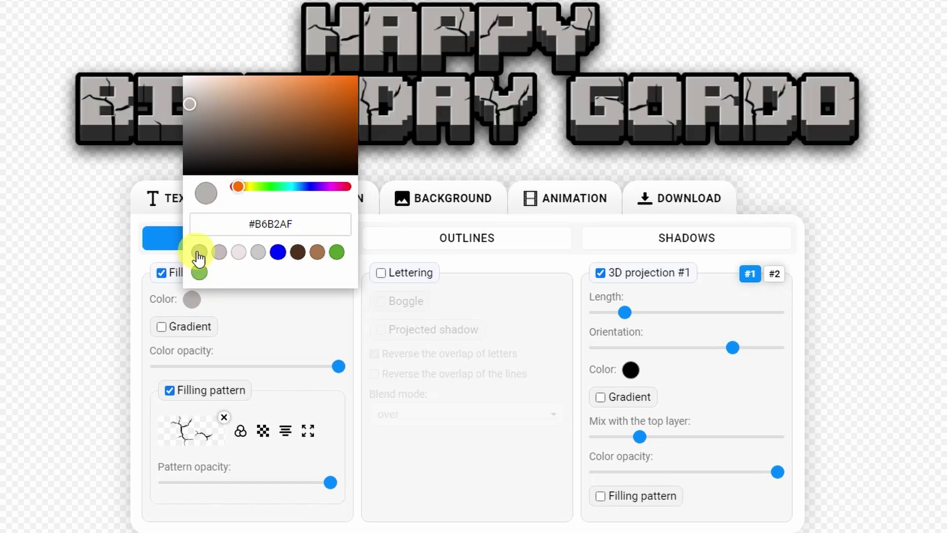
left_click(275, 332)
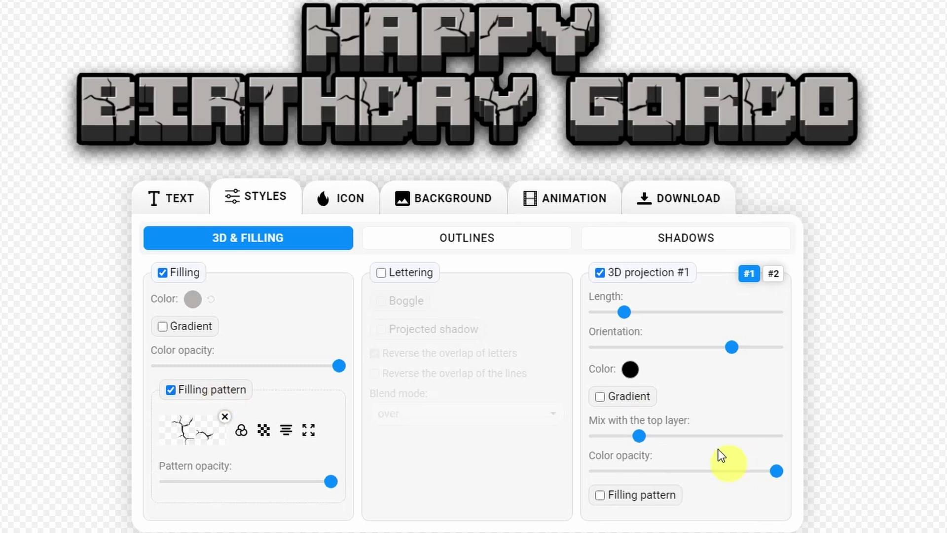
left_click_drag(774, 470, 546, 469)
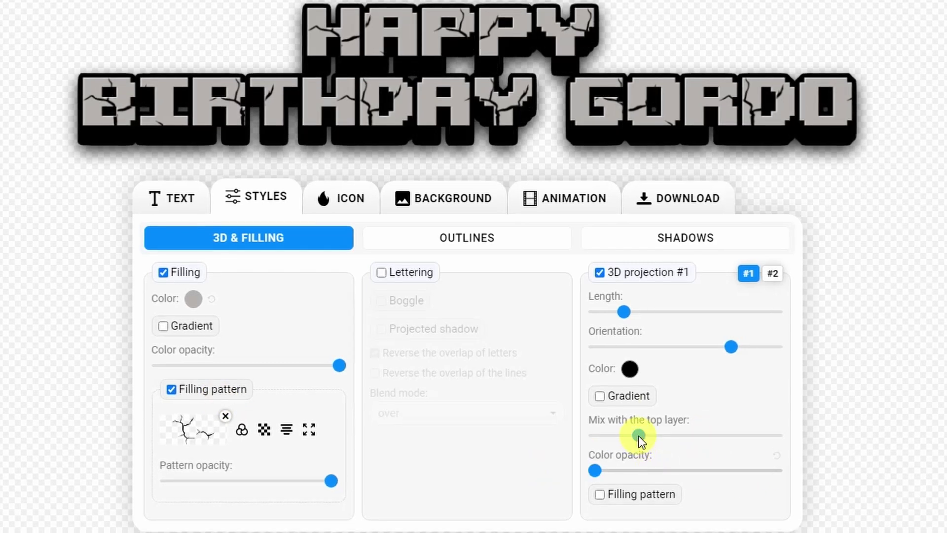
left_click(623, 311)
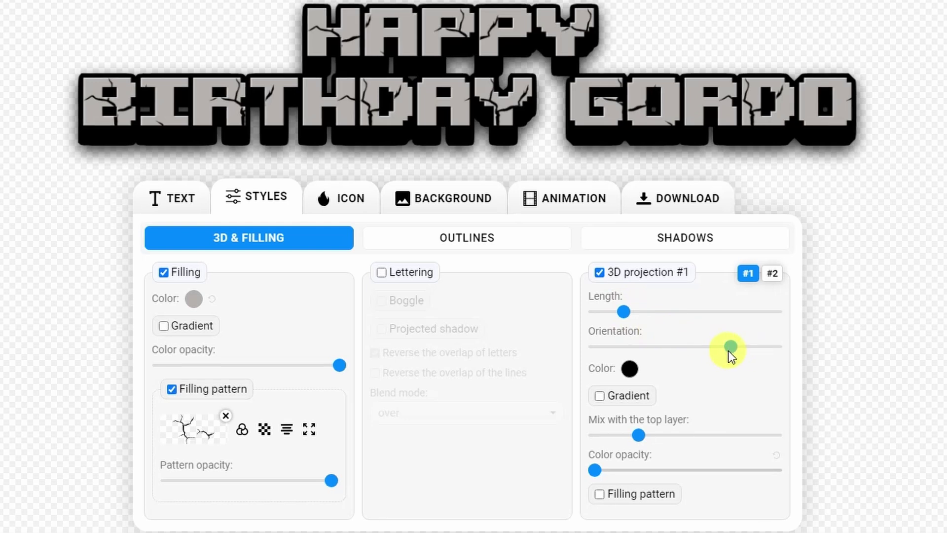
left_click_drag(729, 348, 747, 347)
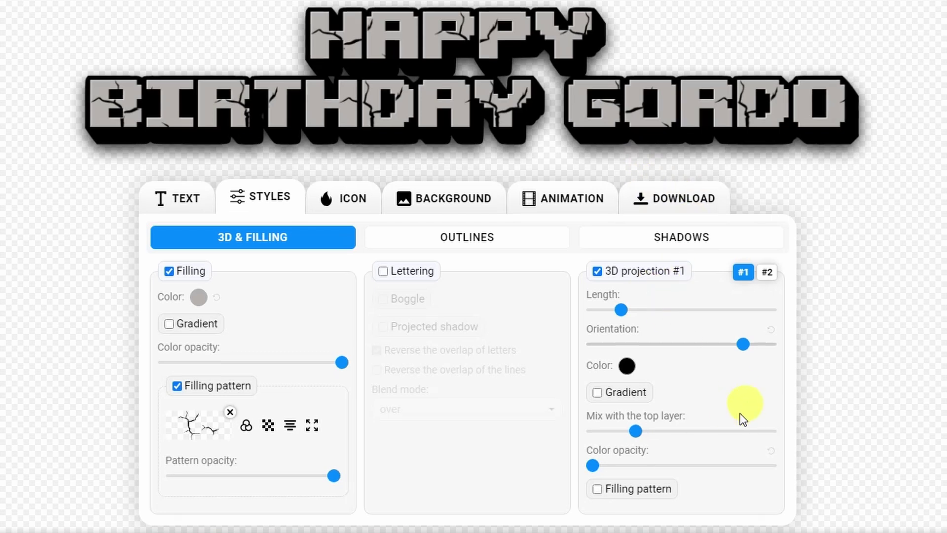
left_click_drag(622, 309, 641, 309)
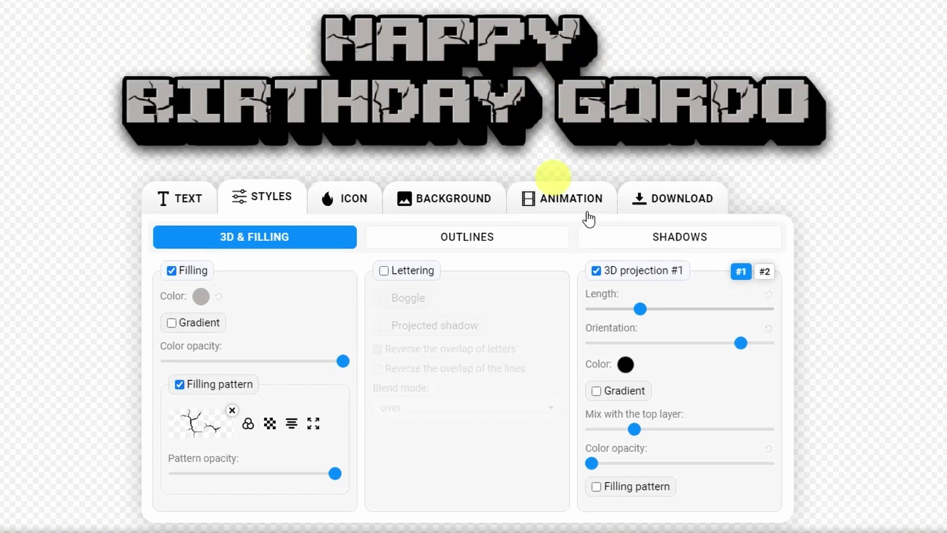
left_click_drag(645, 309, 646, 310)
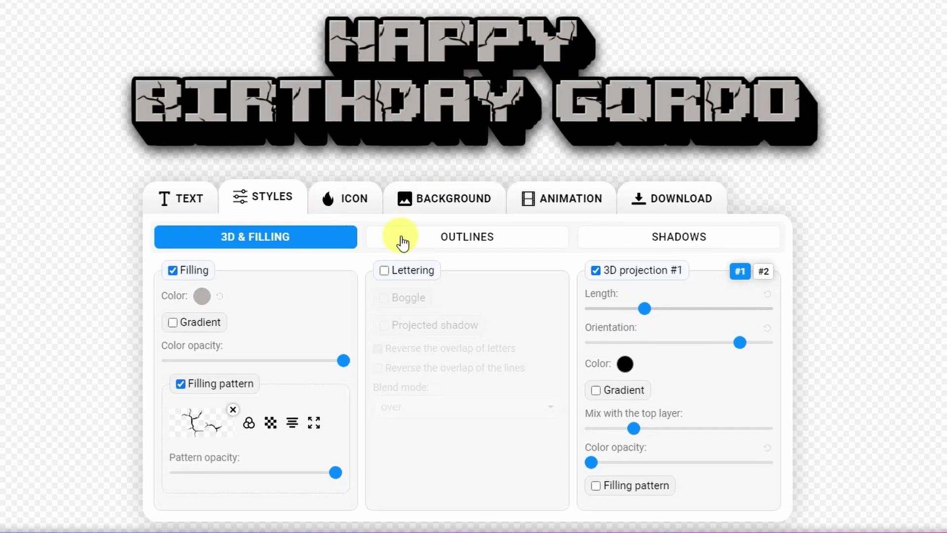
Step: Turn off Inner shadow #1 and Outer shadow #1 on the lettering
left_click(439, 238)
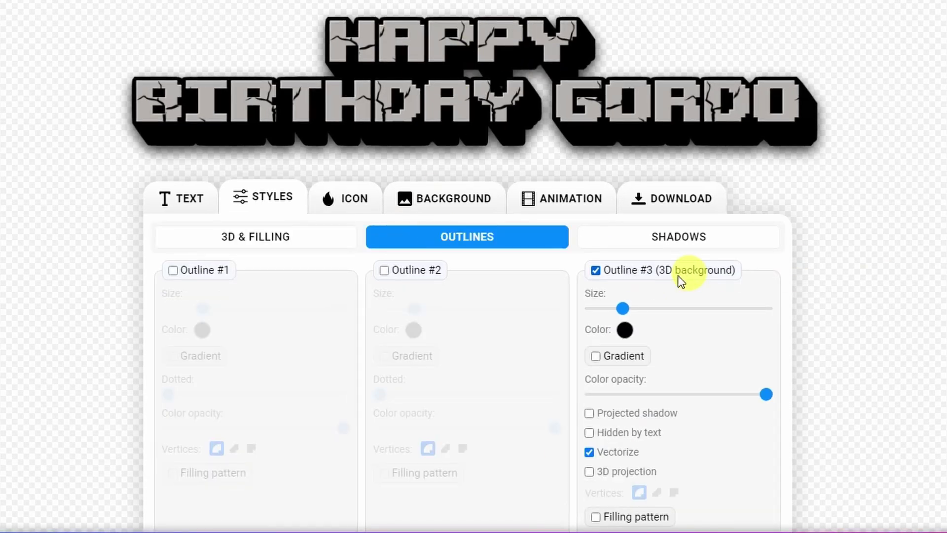
left_click(673, 236)
left_click(385, 270)
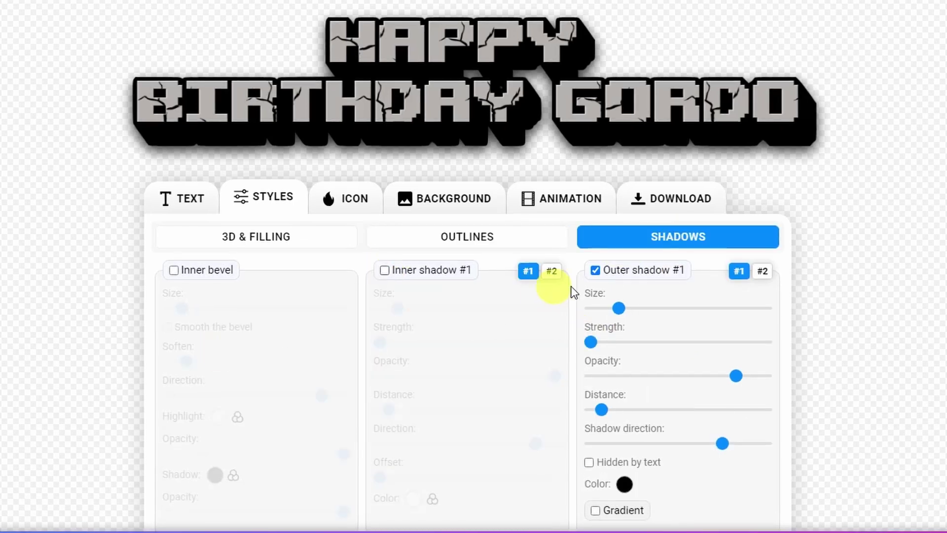
left_click(607, 272)
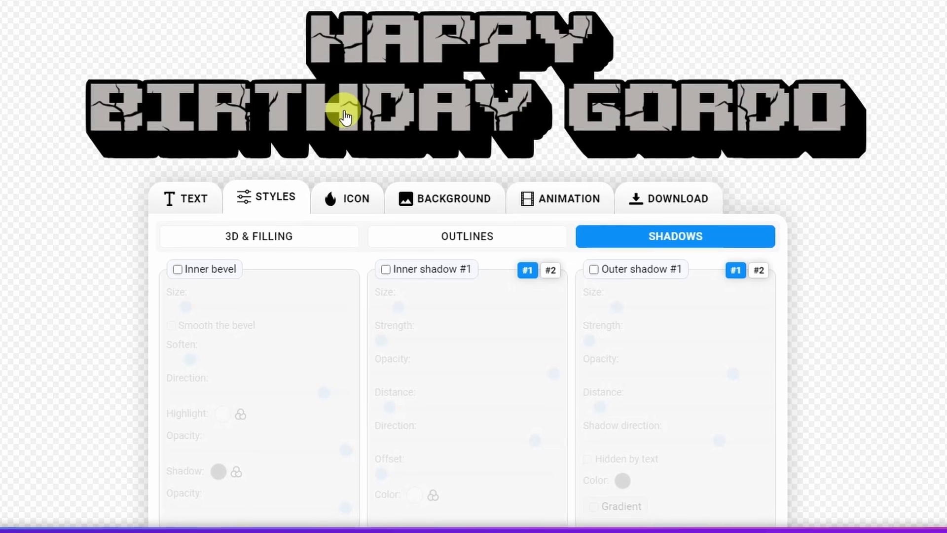
scroll(385, 219, "down", 3)
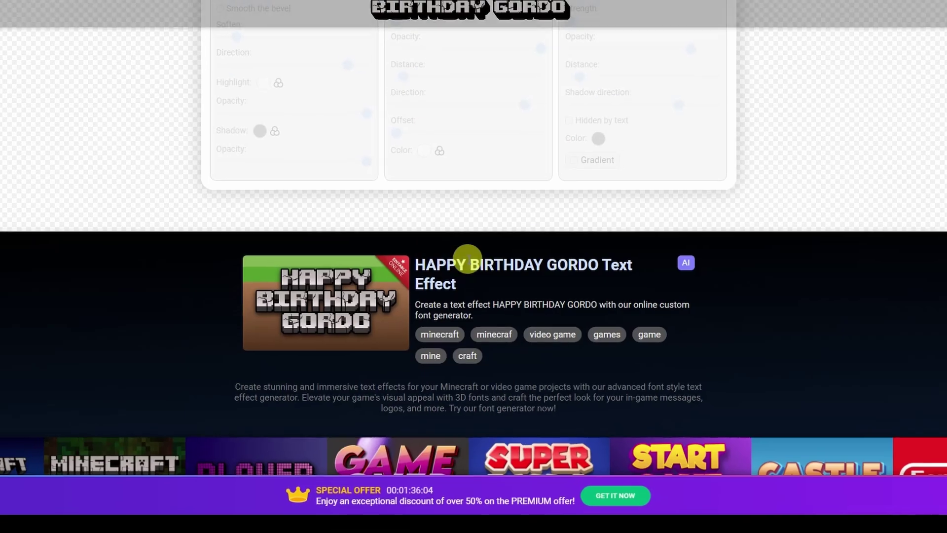
scroll(390, 227, "up", 3)
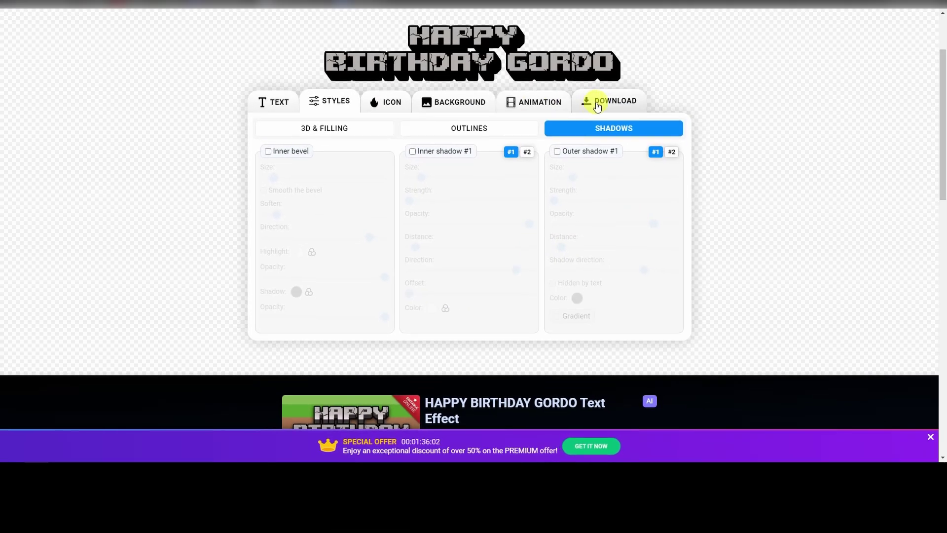
left_click(598, 103)
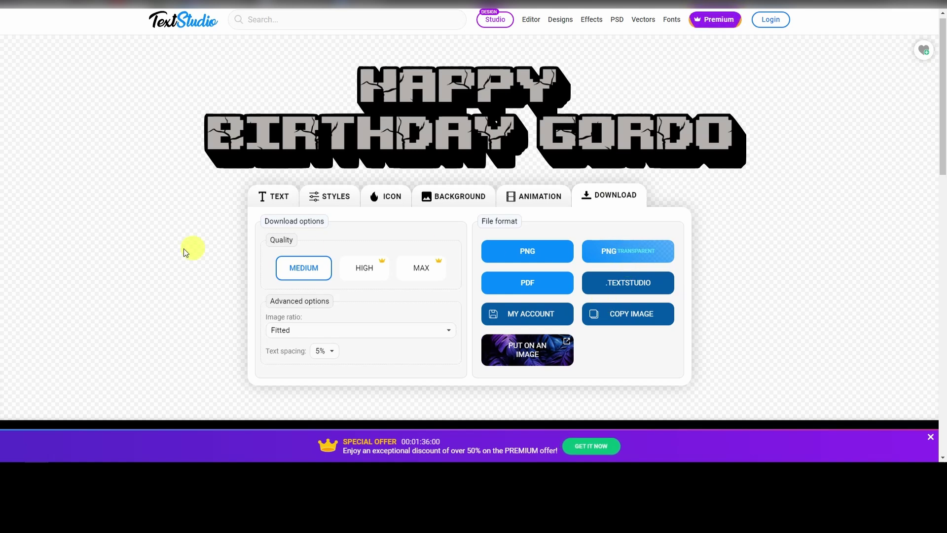
Step: Download the lettering as a transparent PNG file
left_click(620, 254)
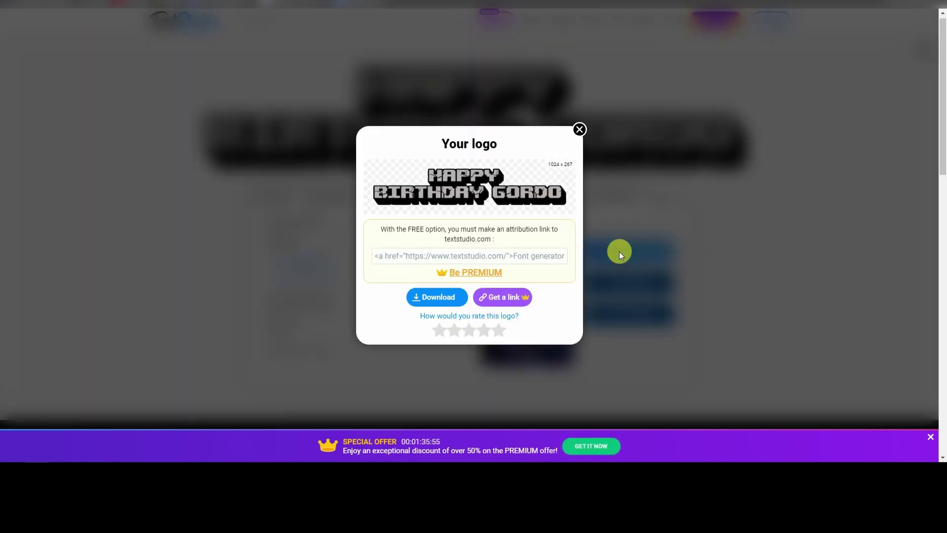
left_click(425, 302)
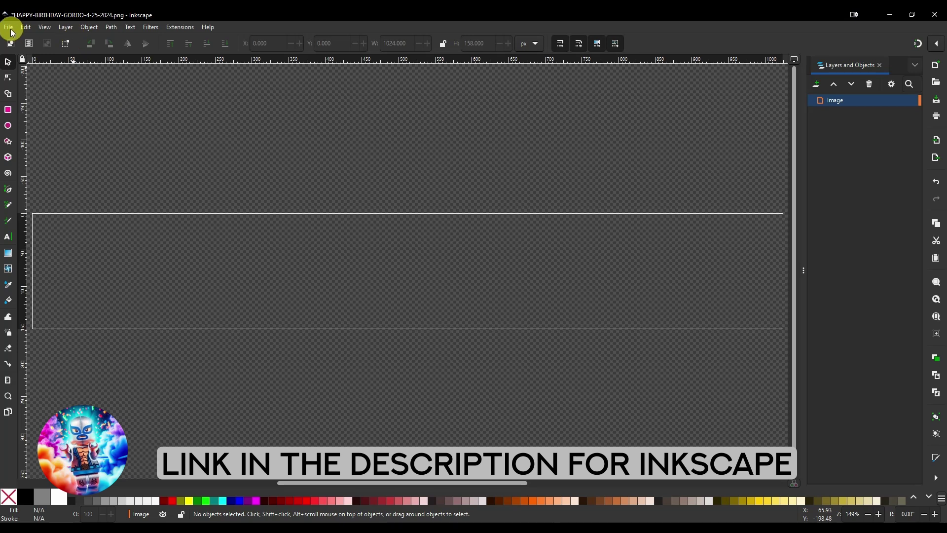
Step: Open HAPPY-BIRTHDAY-GORDO-4-25-2024 (1).png in Inkscape as an embedded image
left_click(9, 28)
left_click(25, 64)
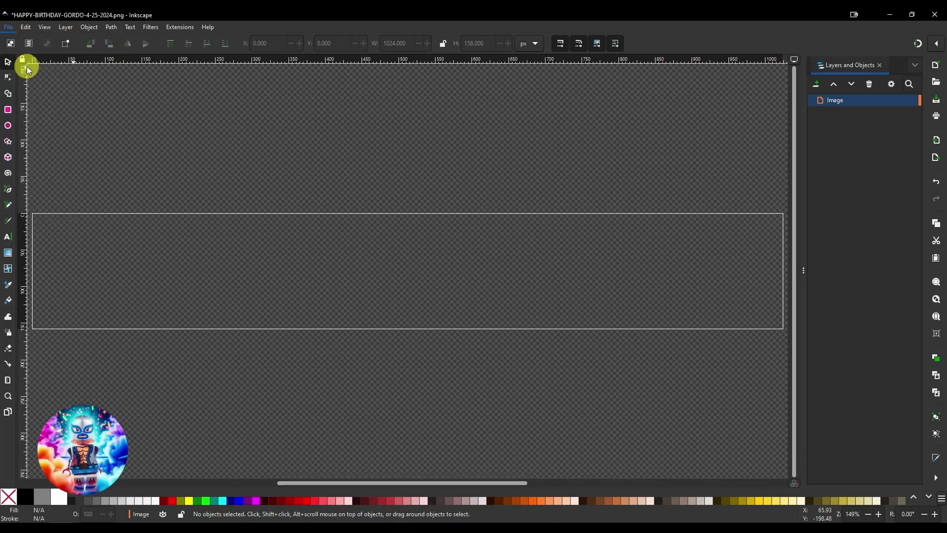
double_click(91, 88)
left_click_drag(358, 132, 408, 135)
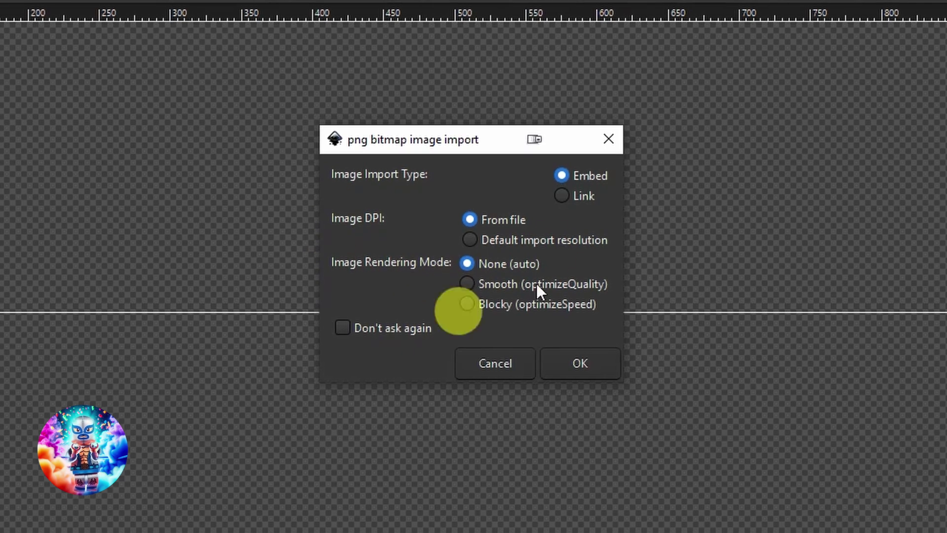
left_click(587, 361)
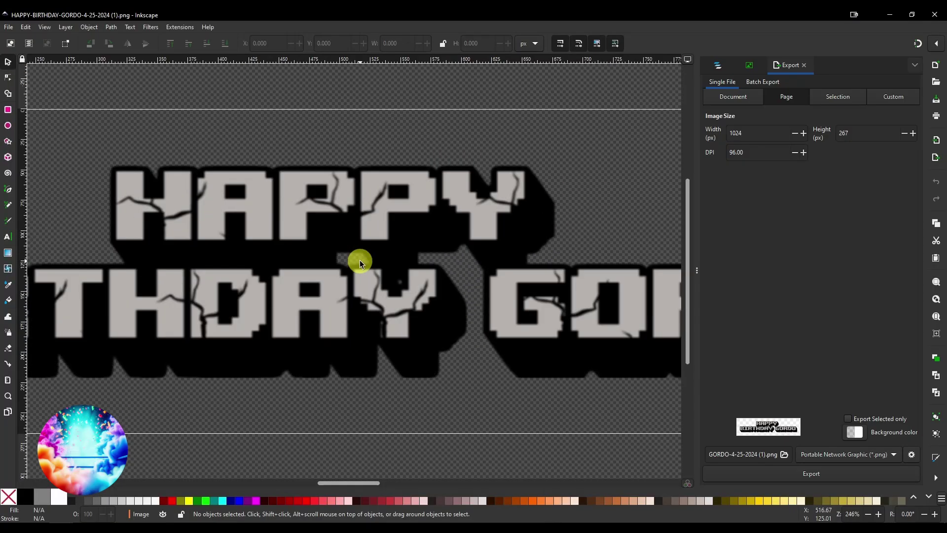
scroll(360, 260, "down", 2, "ctrl")
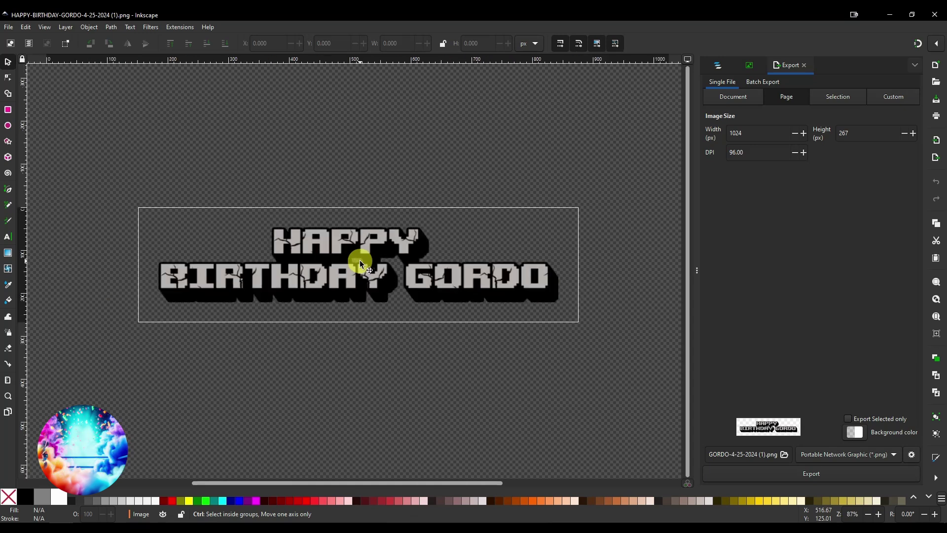
scroll(359, 259, "up", 1, "ctrl")
scroll(351, 262, "down", 2, "ctrl")
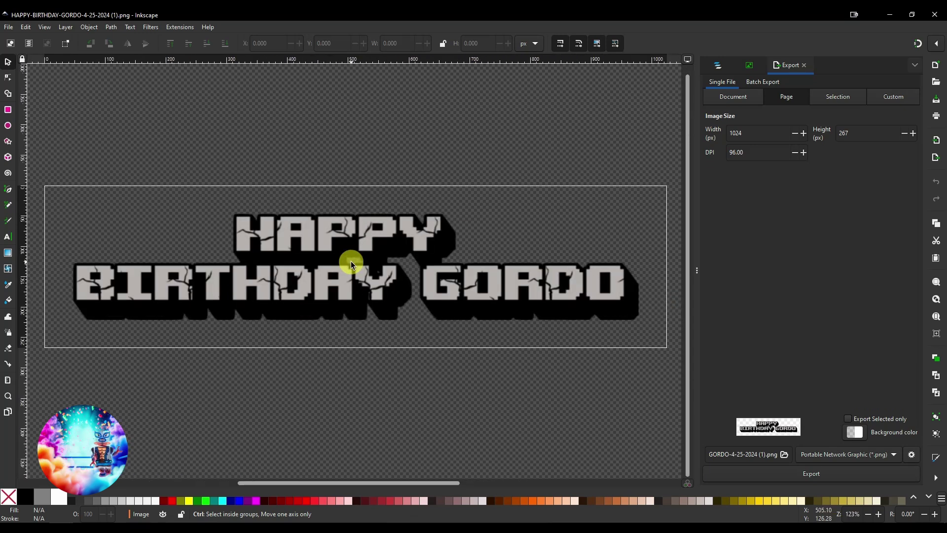
scroll(350, 262, "up", 3, "ctrl")
scroll(350, 261, "down", 2, "ctrl")
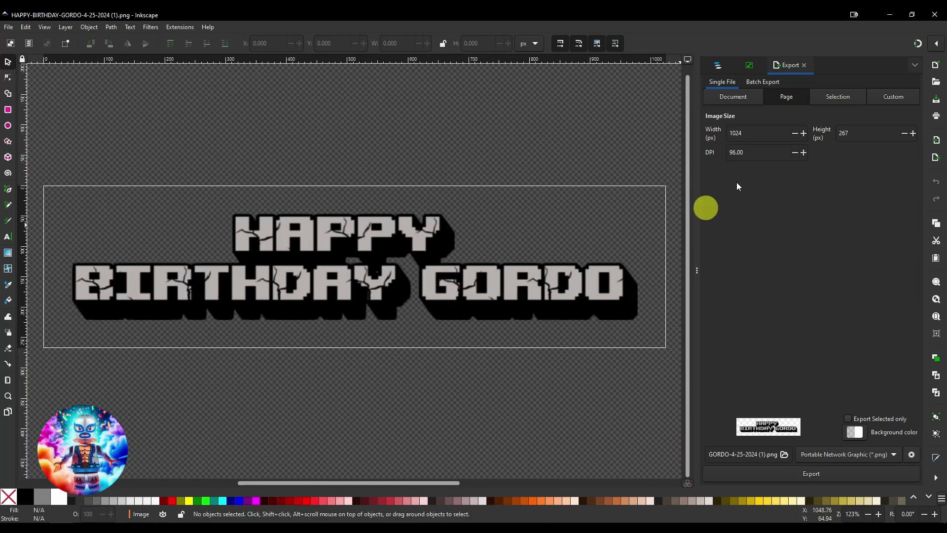
Step: Trace the banner bitmap using Edge detection with an edge threshold of 0.000
left_click(453, 295)
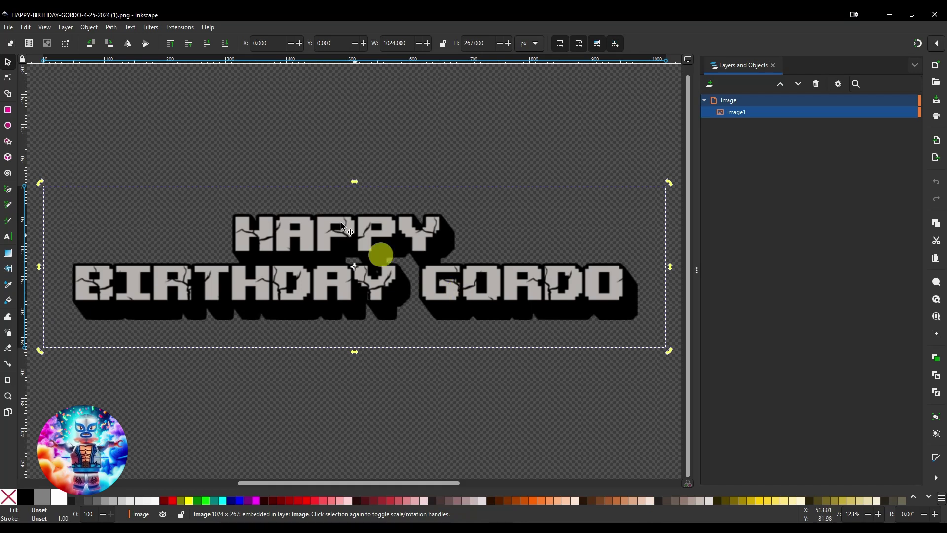
left_click(111, 27)
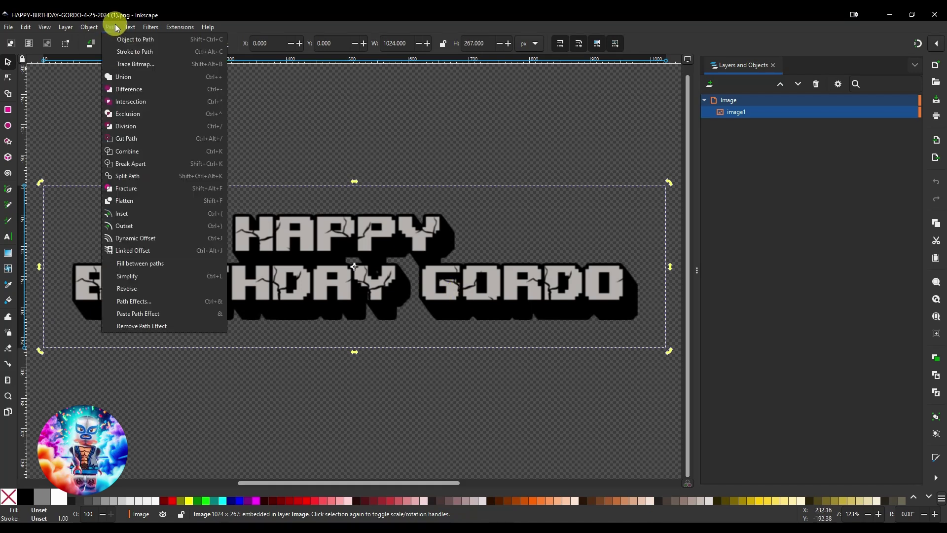
left_click(129, 64)
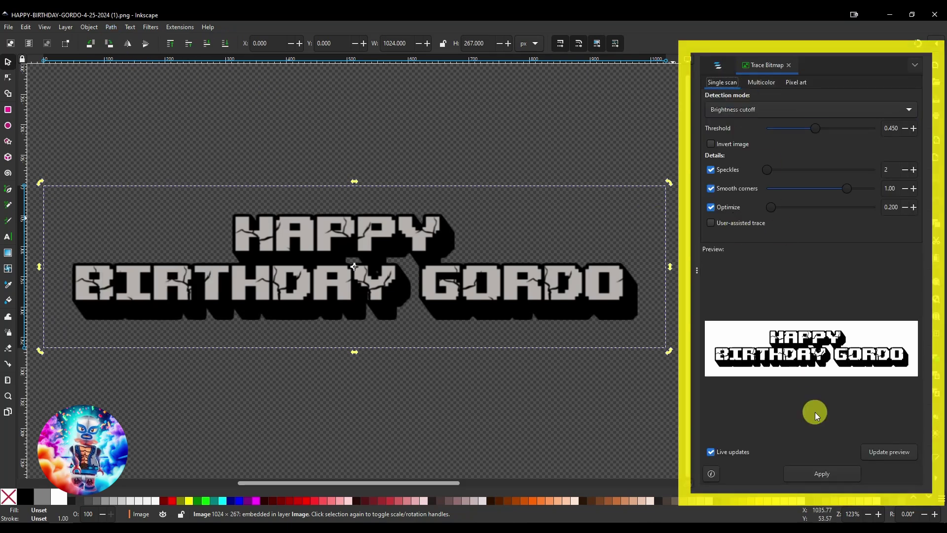
left_click(729, 117)
left_click(786, 122)
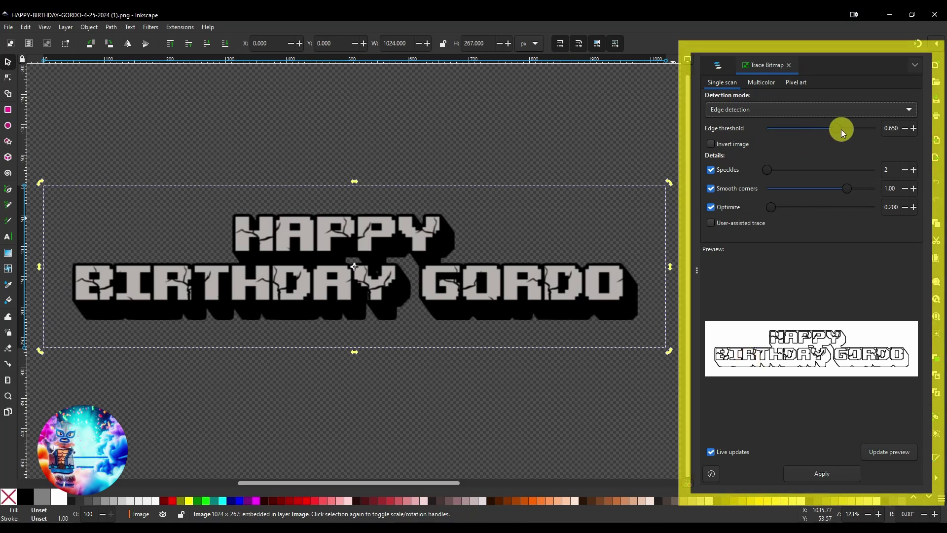
left_click_drag(837, 128, 714, 129)
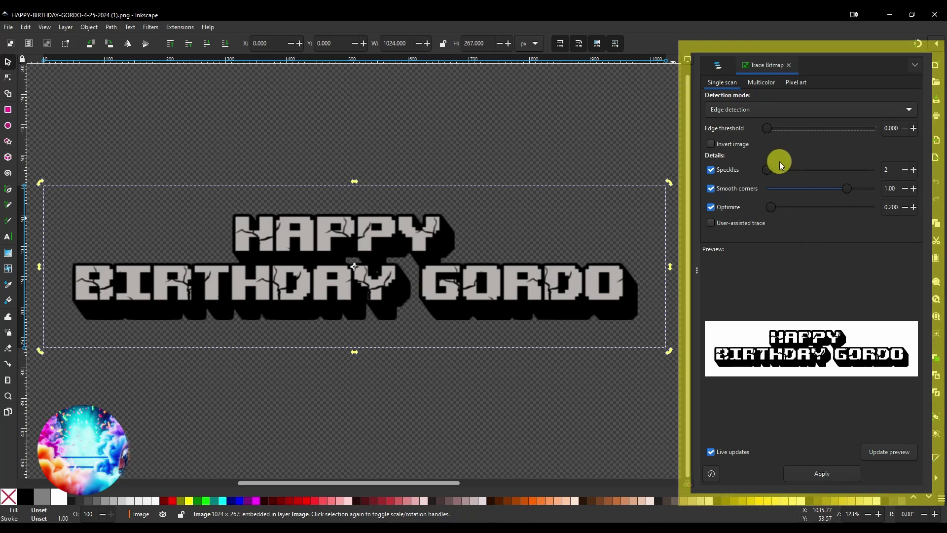
left_click(822, 475)
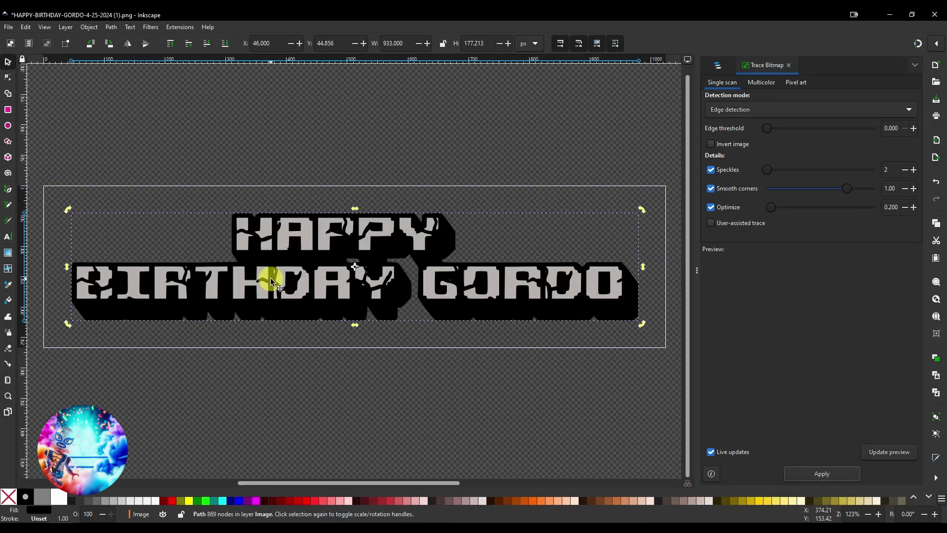
Step: Hide image1, duplicate path1 as path2, and select path2 for node editing
left_click(734, 61)
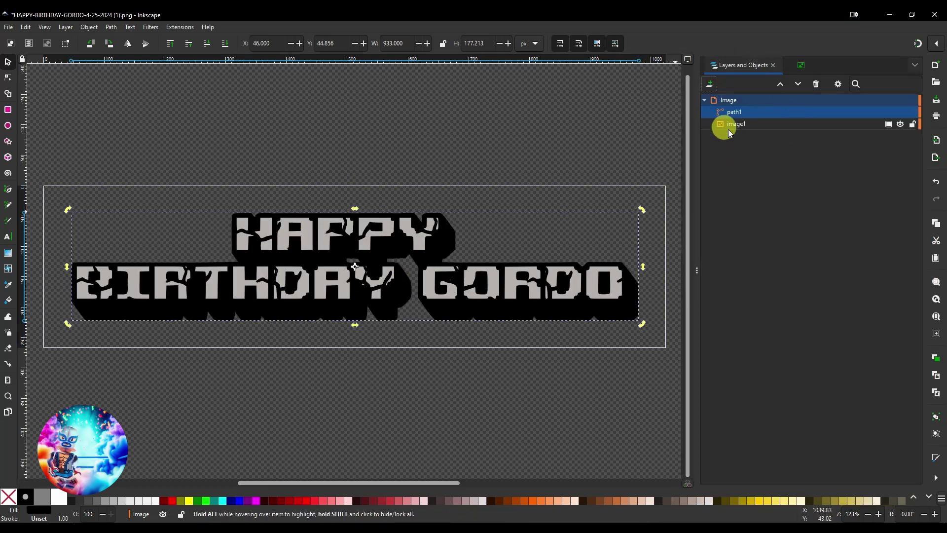
left_click(900, 125)
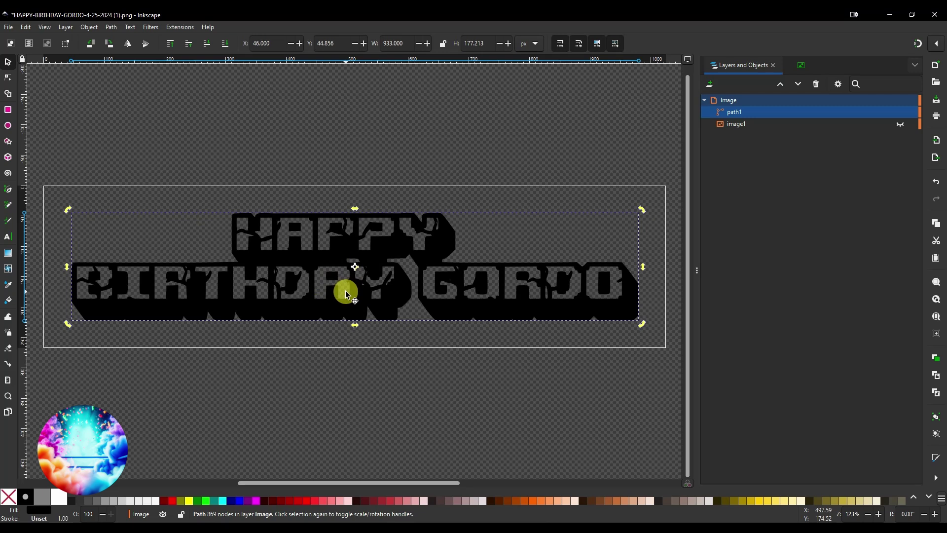
right_click(742, 113)
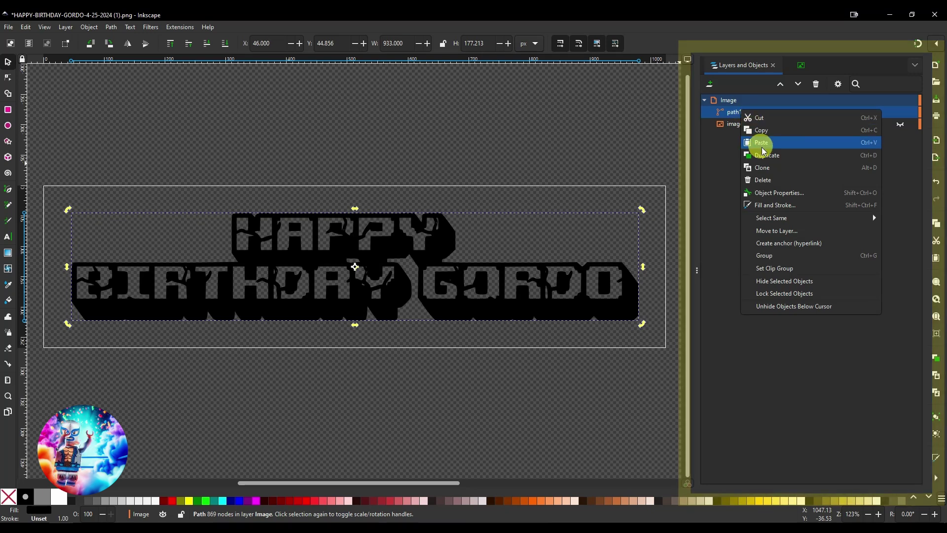
left_click(732, 113)
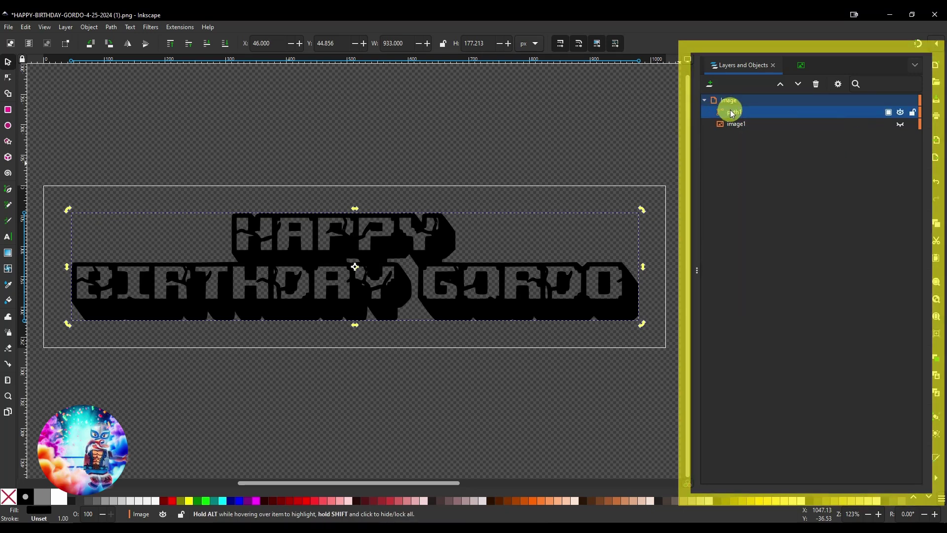
right_click(732, 113)
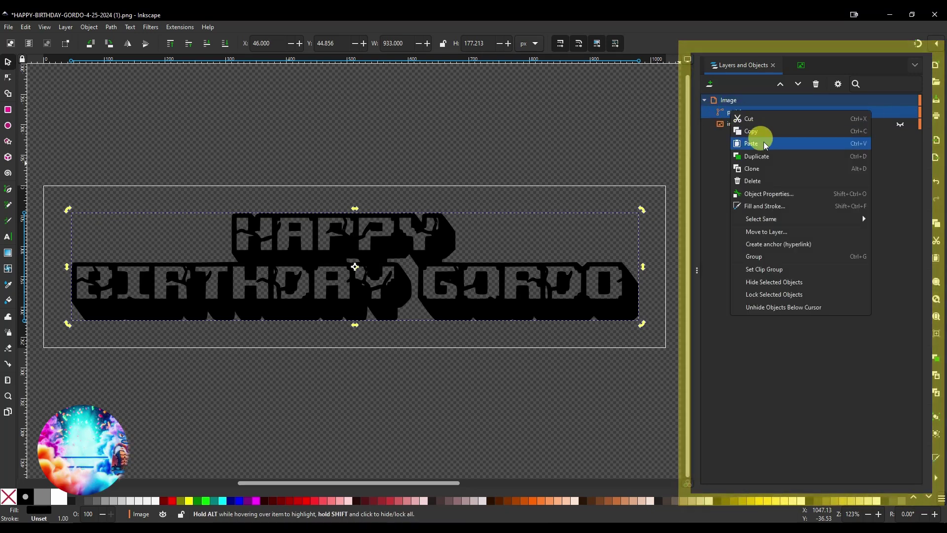
left_click(765, 155)
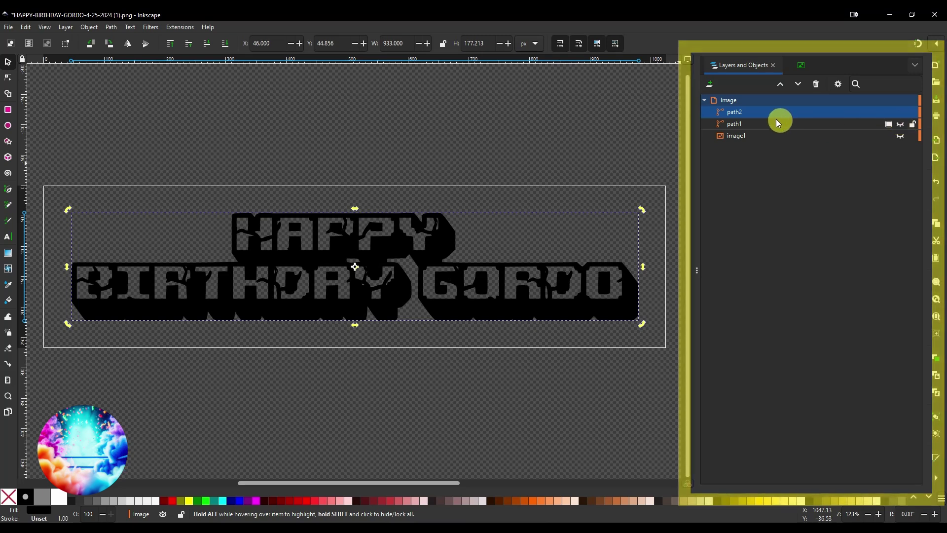
left_click(744, 113)
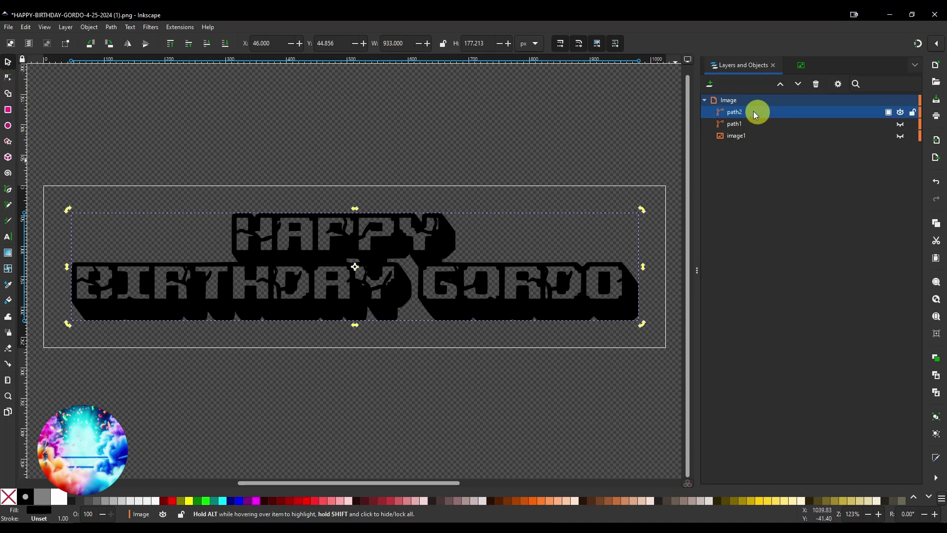
left_click(8, 79)
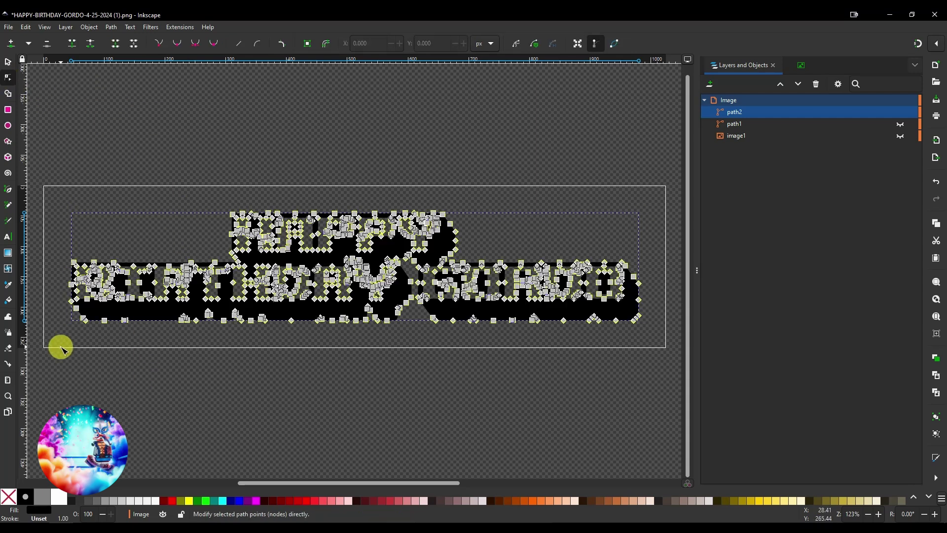
Step: Delete the two stray nodes at the path's lower-left corner
scroll(97, 332, "left", 2)
scroll(97, 332, "up", 9)
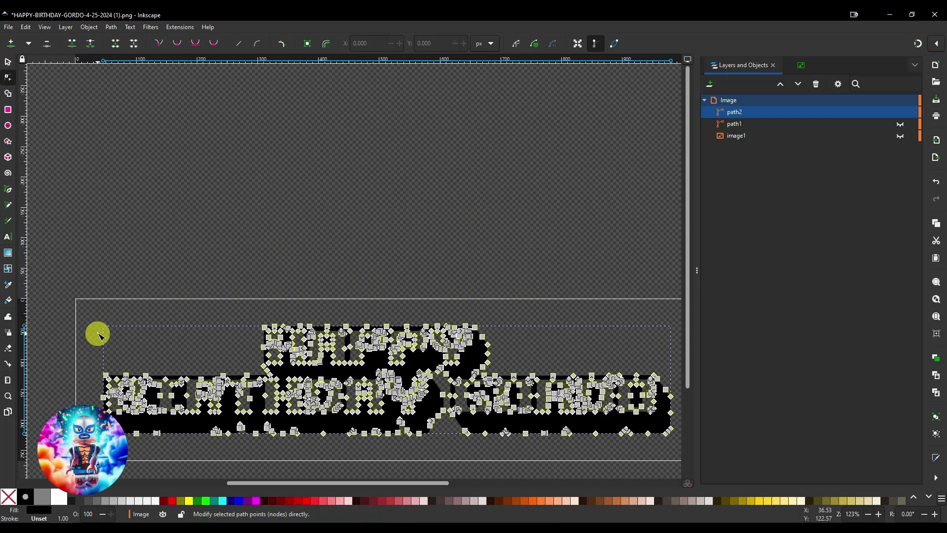
scroll(125, 345, "down", 11)
scroll(125, 343, "up", 2)
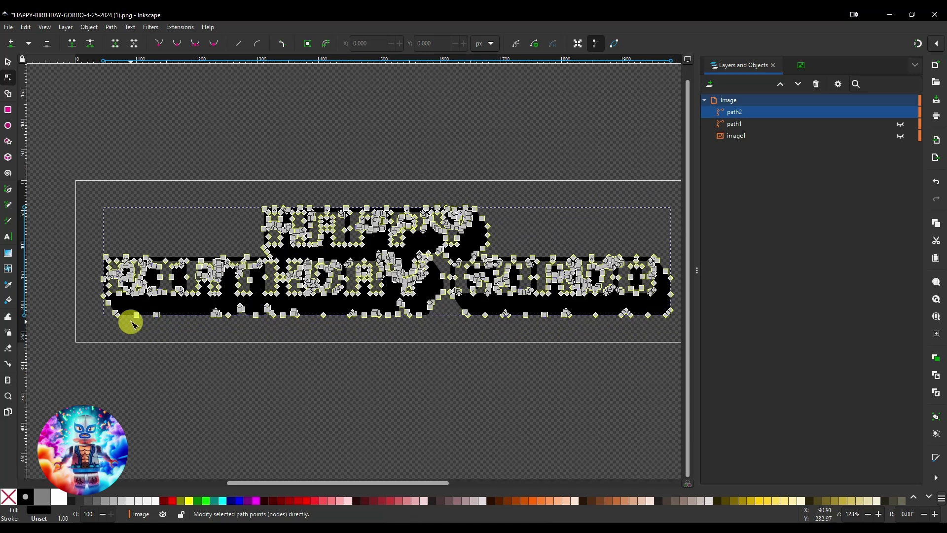
scroll(131, 323, "up", 5, "ctrl")
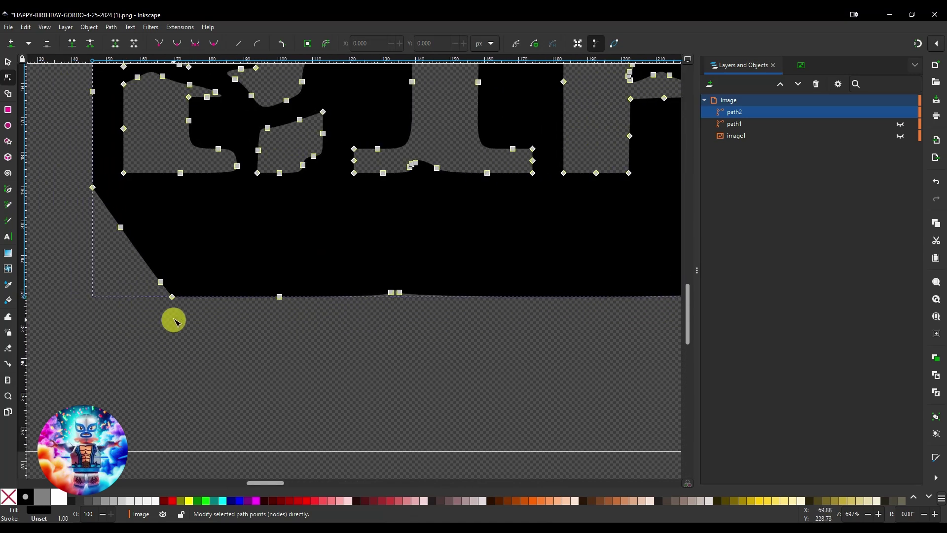
left_click_drag(141, 267, 215, 332)
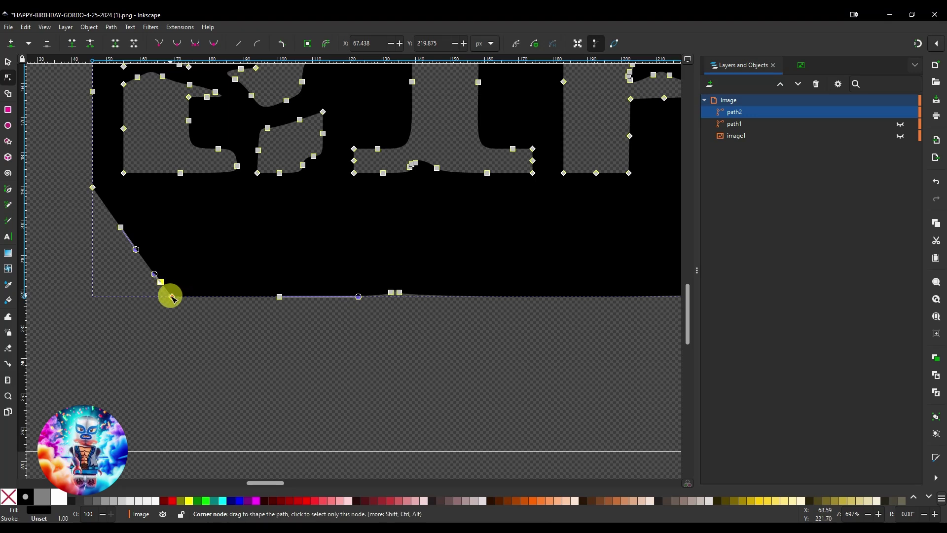
key("Delete")
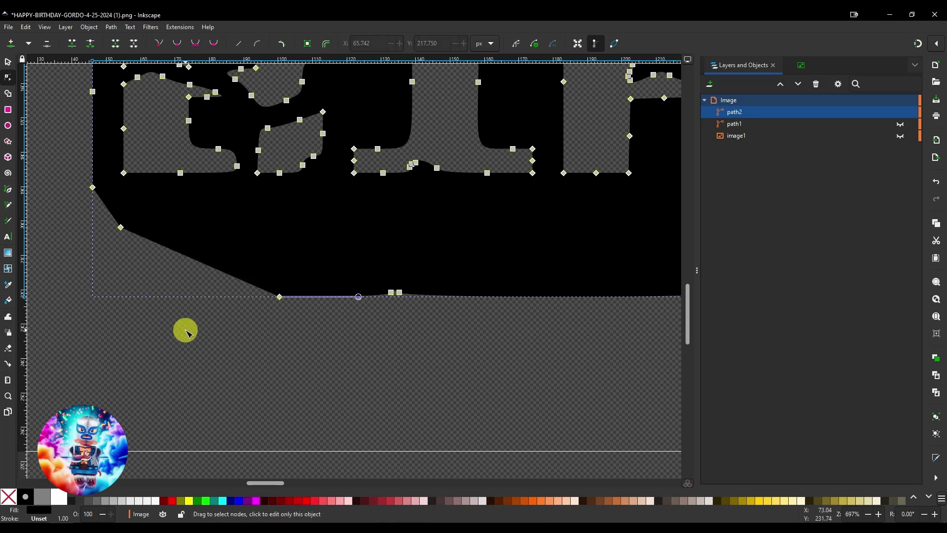
Step: Select the stray triangle's nodes and drag them up onto the lettering to collapse it
scroll(182, 330, "down", 6)
scroll(220, 330, "up", 9)
scroll(302, 341, "right", 4)
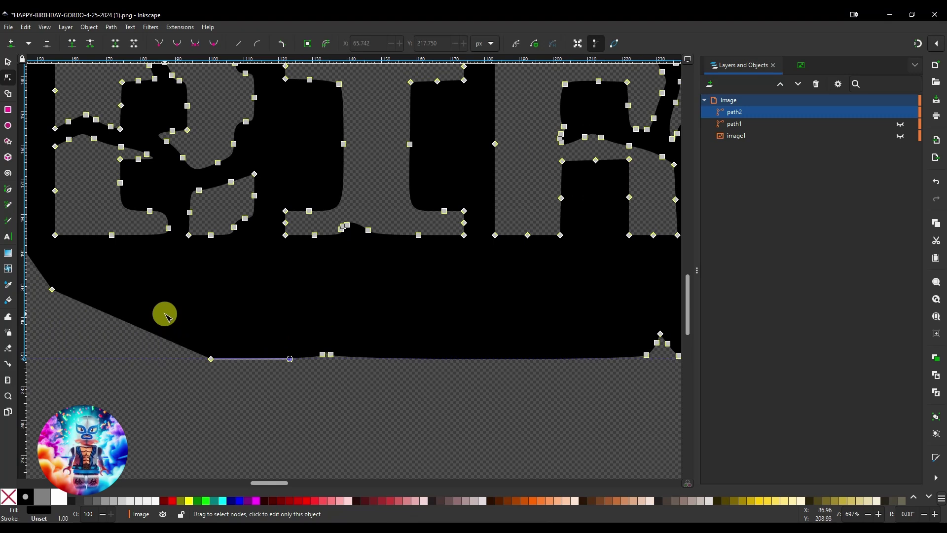
scroll(166, 315, "down", 4, "ctrl")
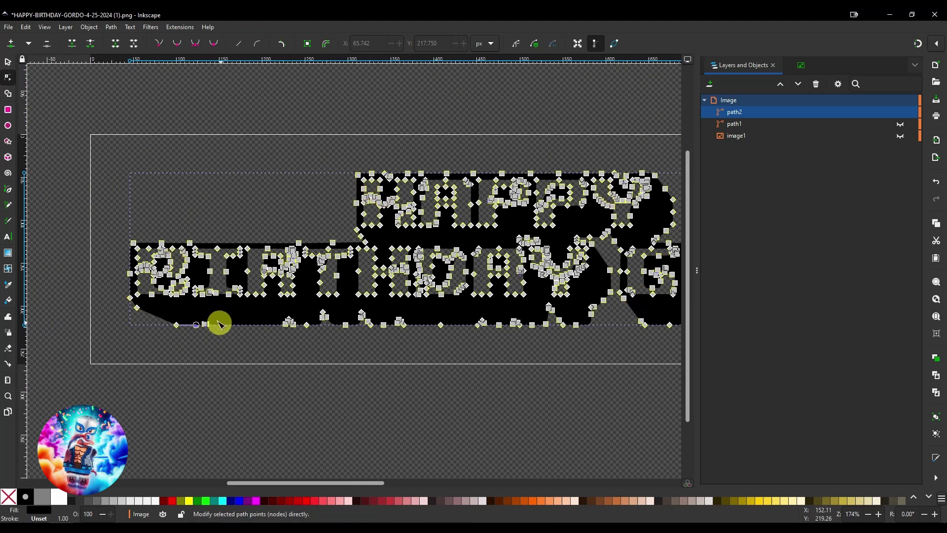
scroll(178, 311, "up", 5)
scroll(180, 313, "down", 6)
scroll(178, 316, "up", 1)
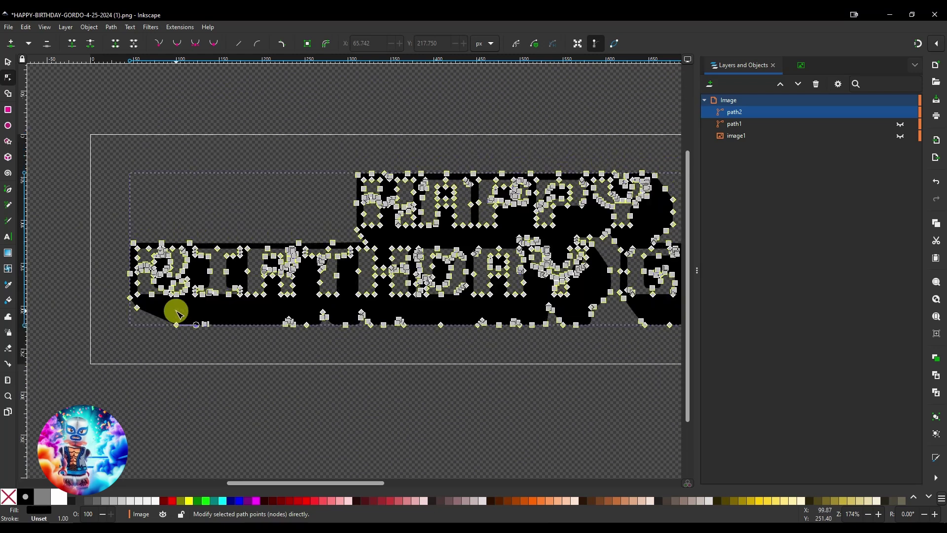
scroll(181, 317, "up", 3, "ctrl")
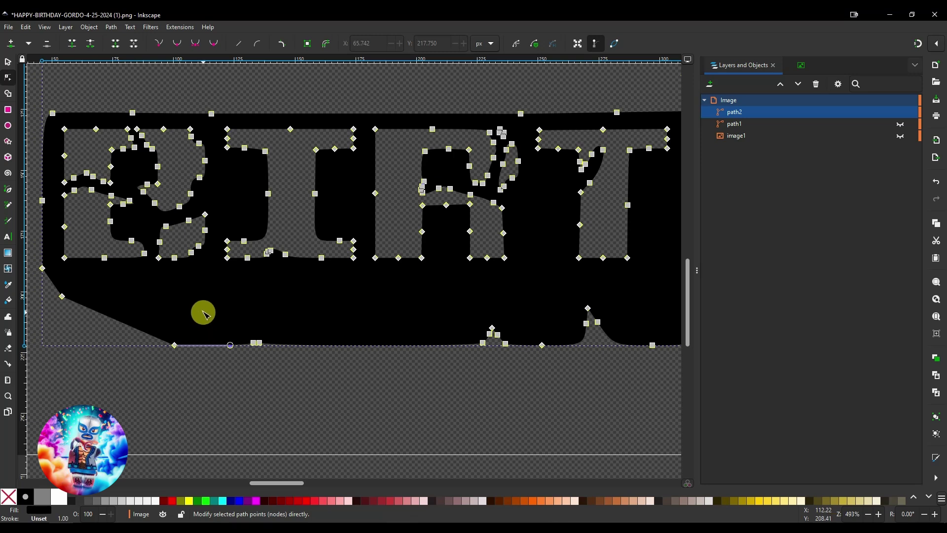
left_click_drag(145, 311, 334, 376)
middle_click_drag(425, 358, 176, 321)
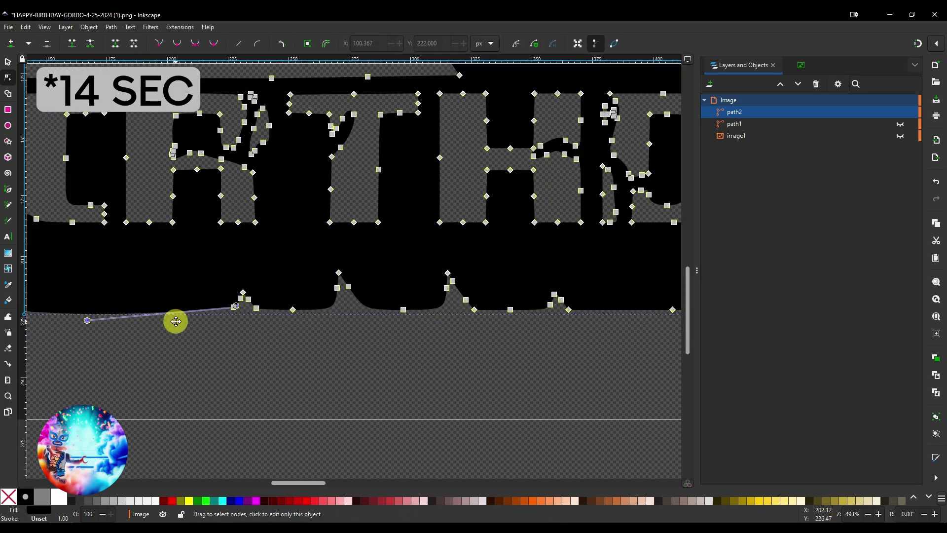
scroll(380, 332, "right", 5, "shift")
scroll(191, 372, "up", 1, "ctrl")
scroll(396, 370, "right", 10, "shift")
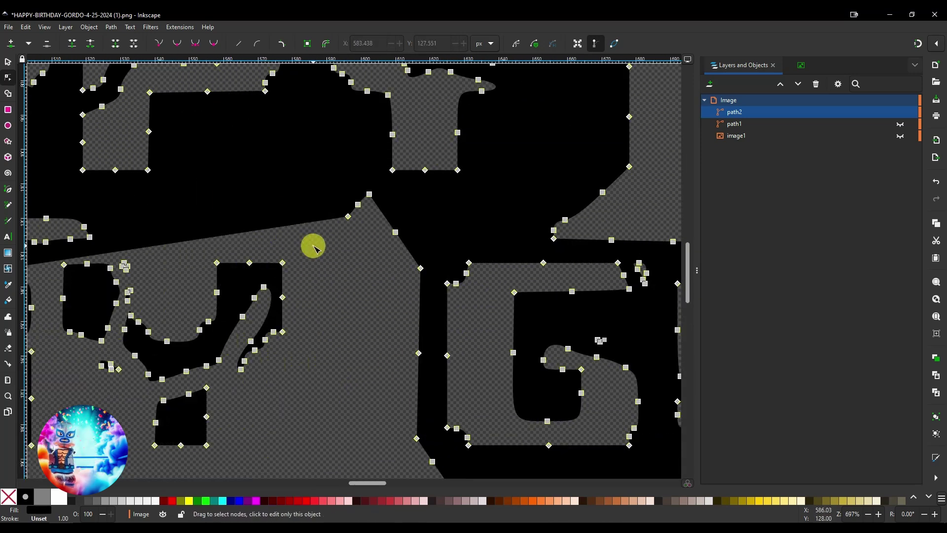
left_click_drag(406, 281, 433, 372)
scroll(116, 302, "right", 14, "shift")
scroll(116, 302, "down", 4)
left_click_drag(358, 242, 586, 366)
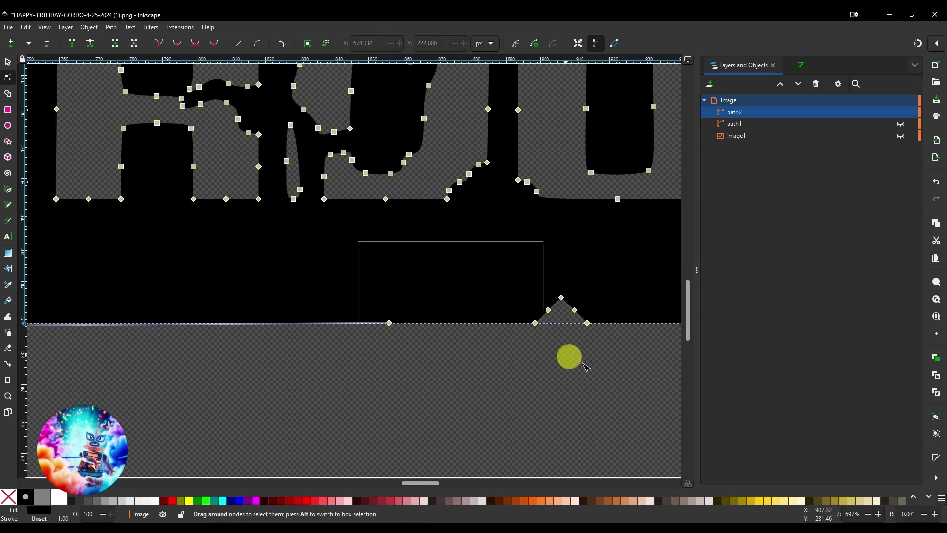
left_click_drag(561, 297, 461, 140)
Step: Pan across the traced path to inspect the GORDO end of the lettering
scroll(474, 186, "left", 10, "shift")
scroll(388, 323, "up", 5)
scroll(421, 186, "left", 8, "shift")
scroll(290, 247, "up", 3)
scroll(470, 244, "left", 5, "shift")
scroll(461, 140, "left", 5, "shift")
scroll(322, 384, "down", 3, "ctrl")
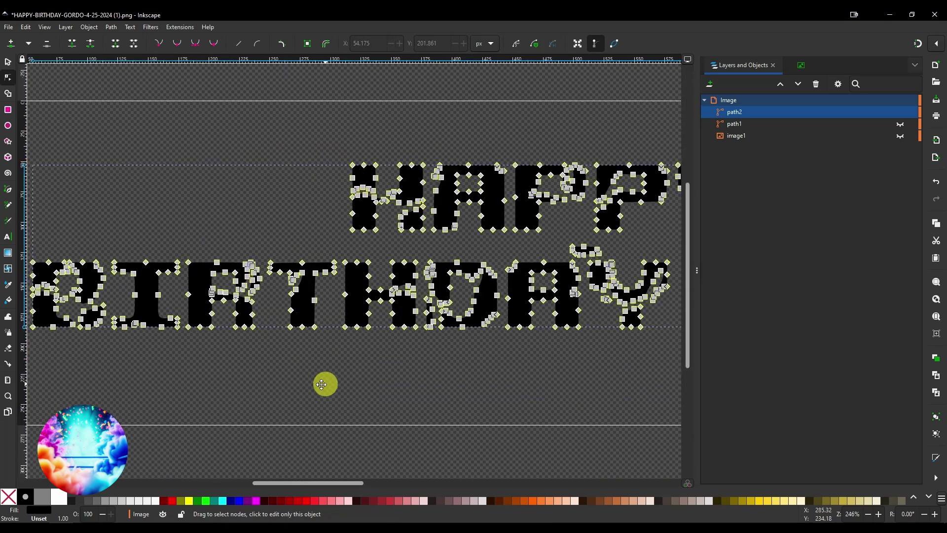
scroll(322, 384, "up", 1)
scroll(321, 385, "right", 3, "shift")
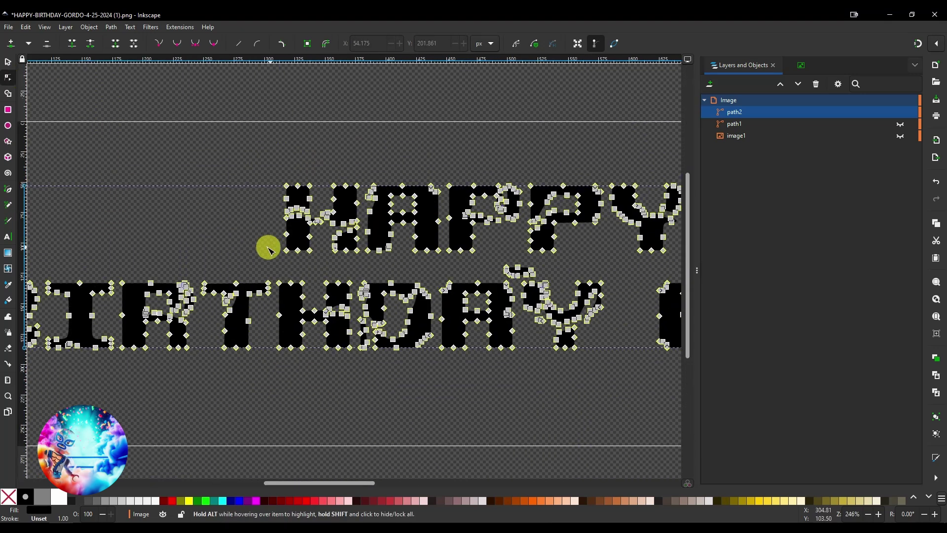
middle_click_drag(269, 247, 126, 220)
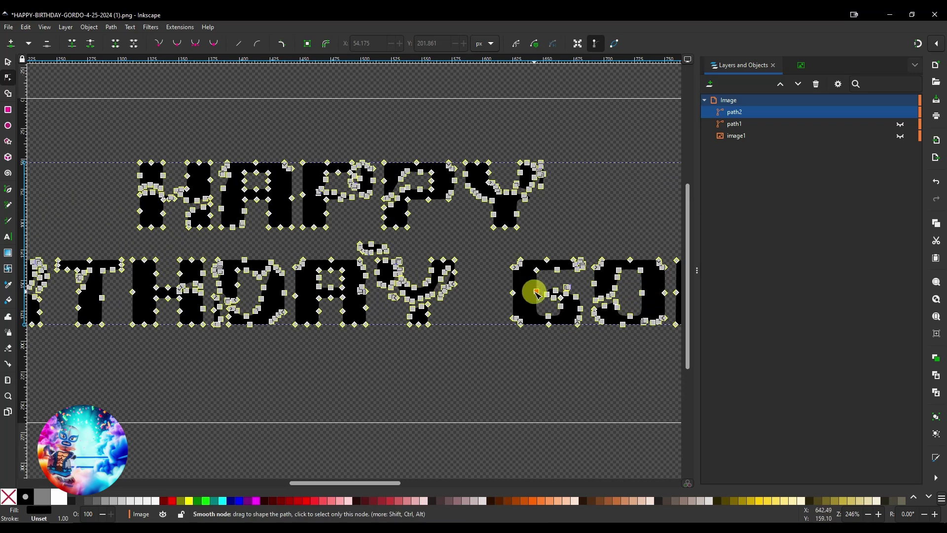
scroll(445, 267, "right", 5, "shift")
scroll(406, 197, "up", 3)
scroll(406, 197, "left", 2, "shift")
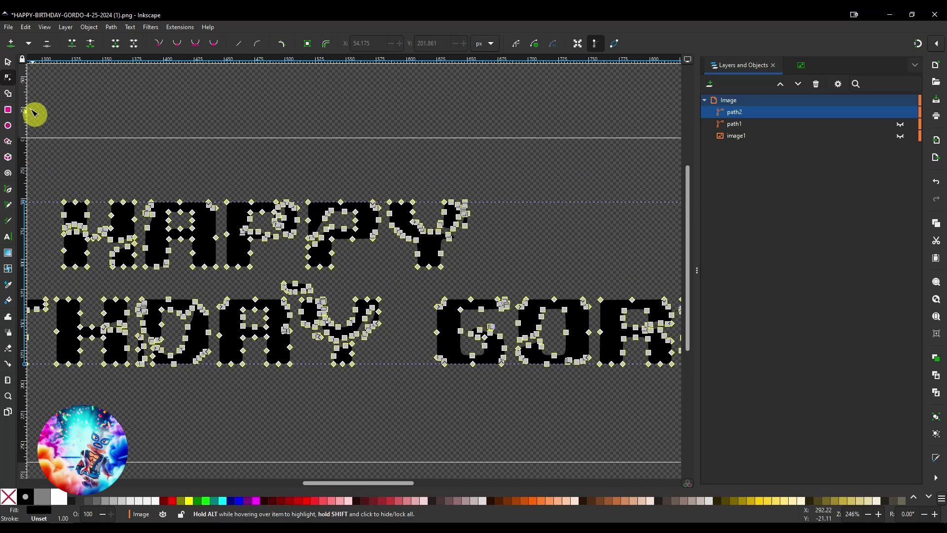
Step: Switch to the Selector tool and zoom out to show the whole lettering
left_click(8, 63)
scroll(217, 137, "left", 3, "shift")
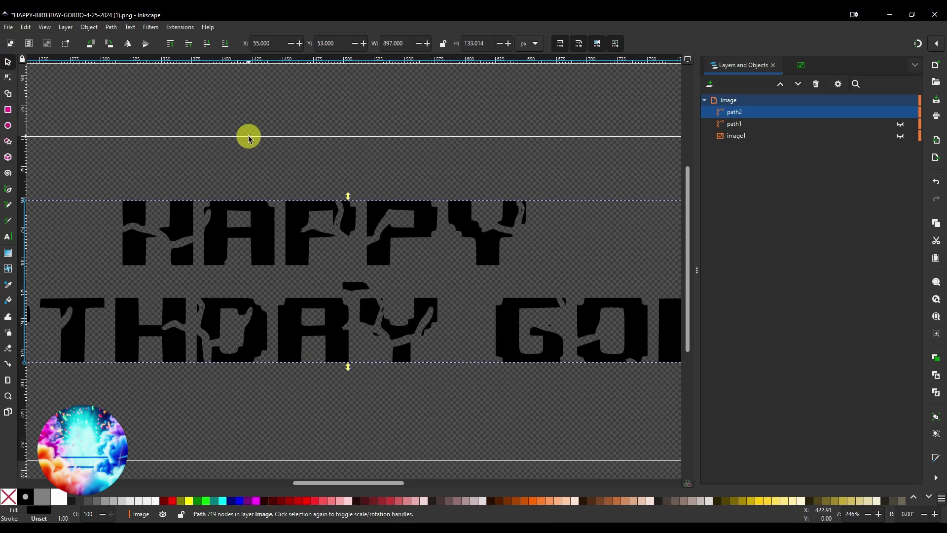
scroll(257, 153, "down", 4)
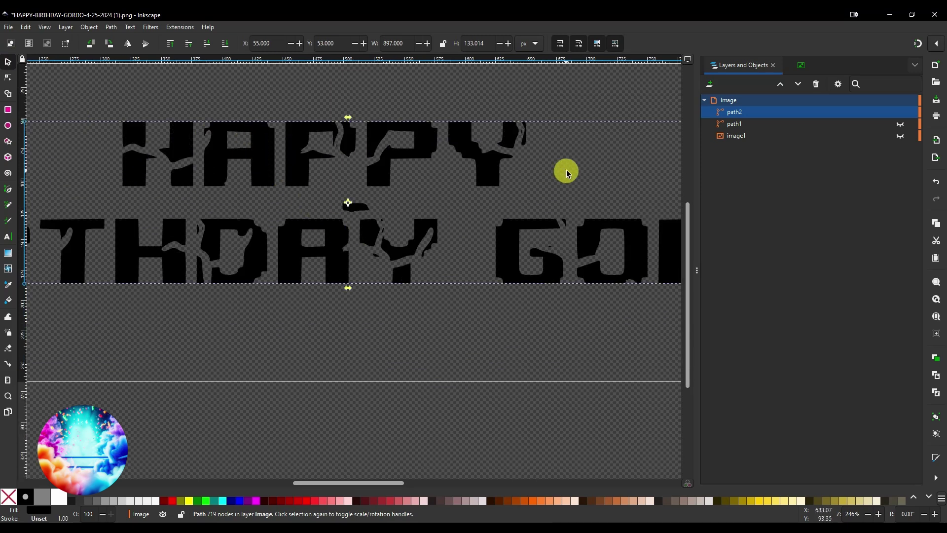
middle_click_drag(567, 173, 581, 192)
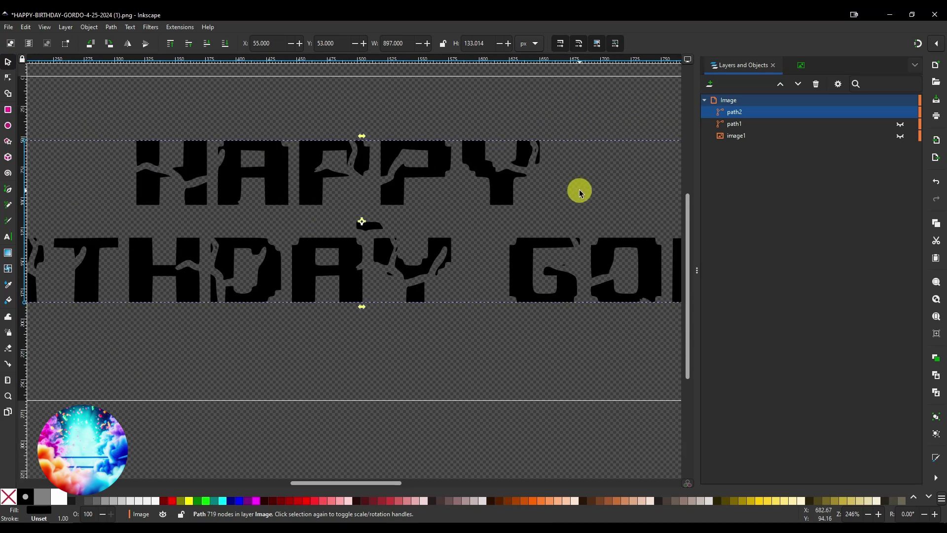
scroll(525, 206, "down", 1, "ctrl")
middle_click_drag(525, 207, 434, 245)
scroll(529, 220, "down", 1, "ctrl")
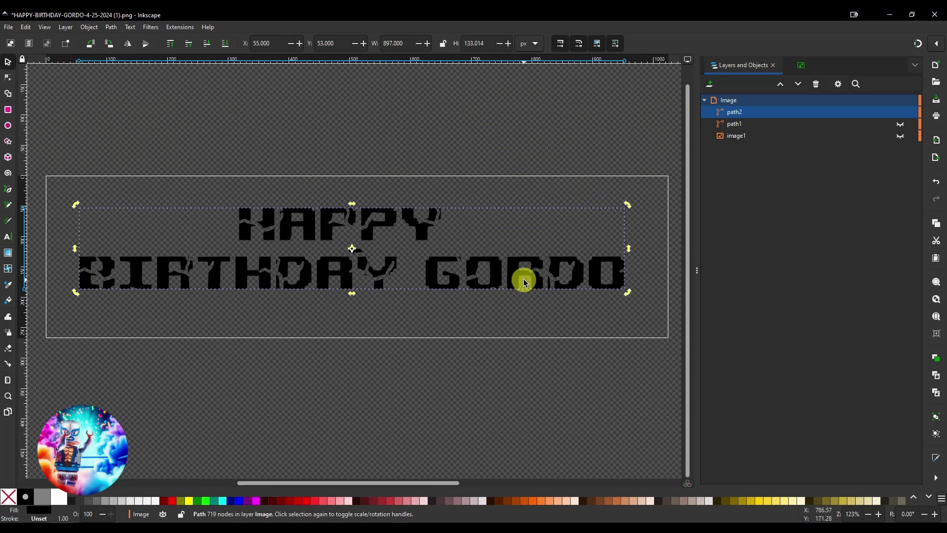
Step: Unhide path1 in Layers and Objects so the black backing shows behind the text
left_click(900, 124)
left_click(900, 124)
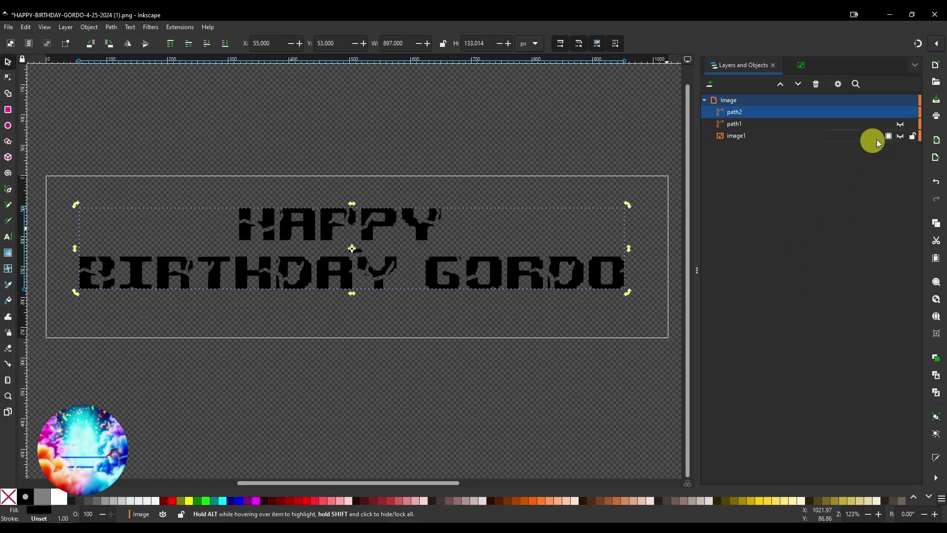
left_click(900, 124)
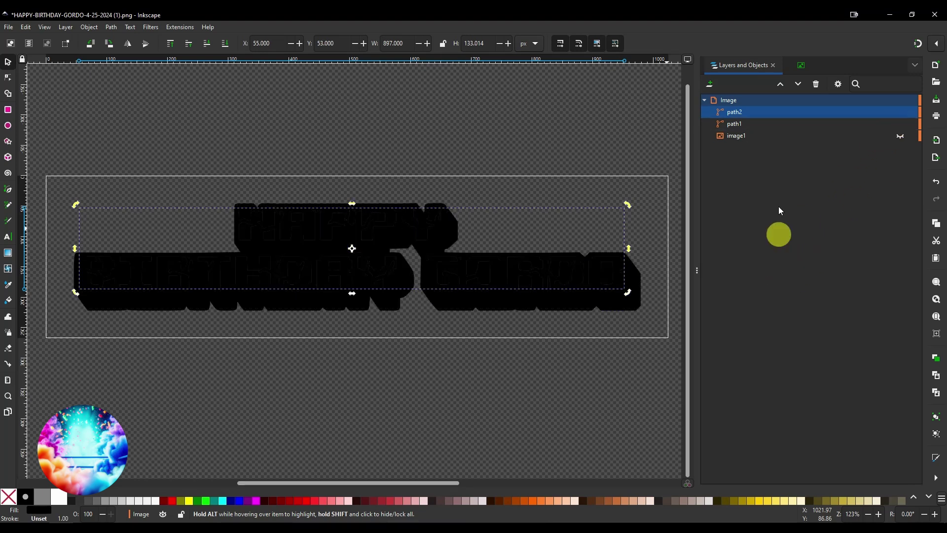
left_click(9, 27)
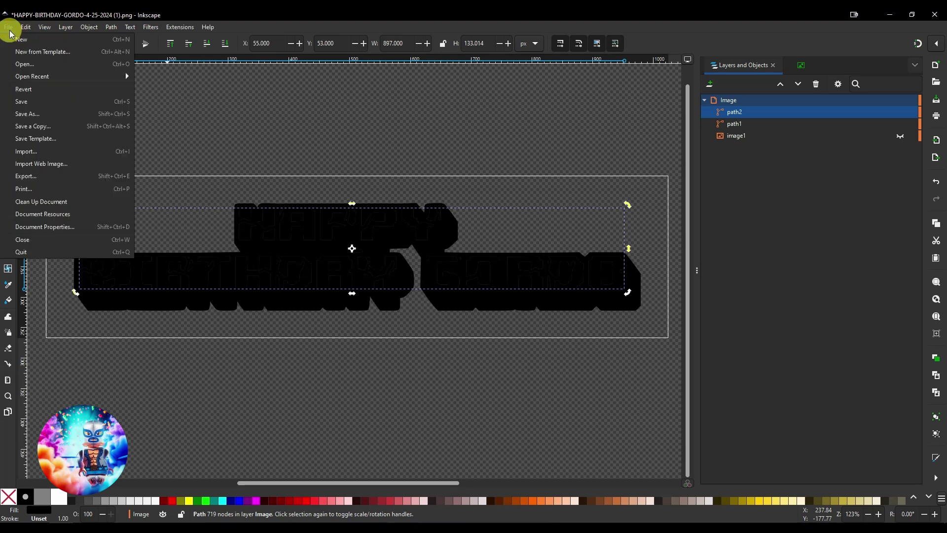
Step: Export the selected path2 lettering as a selection-only Inkscape SVG named FOREGROUND.svg
left_click(45, 176)
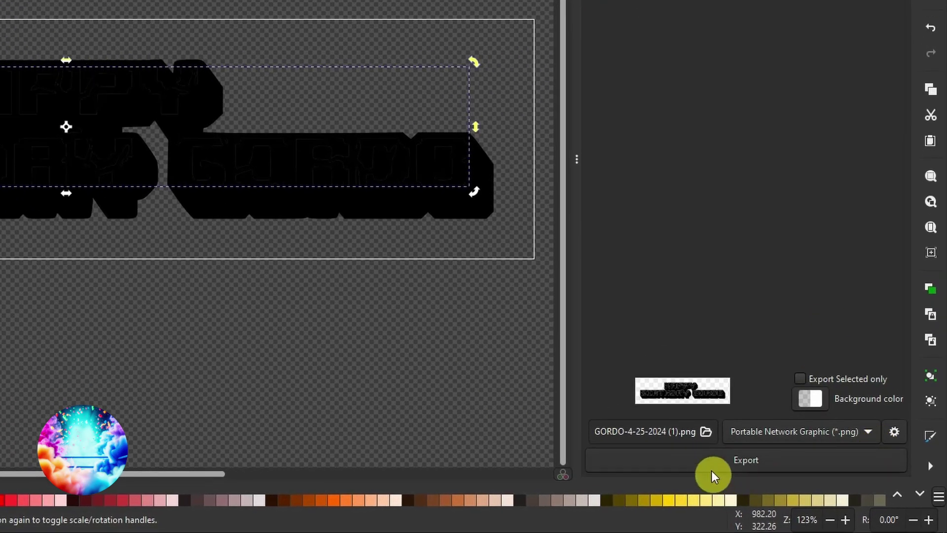
left_click(874, 431)
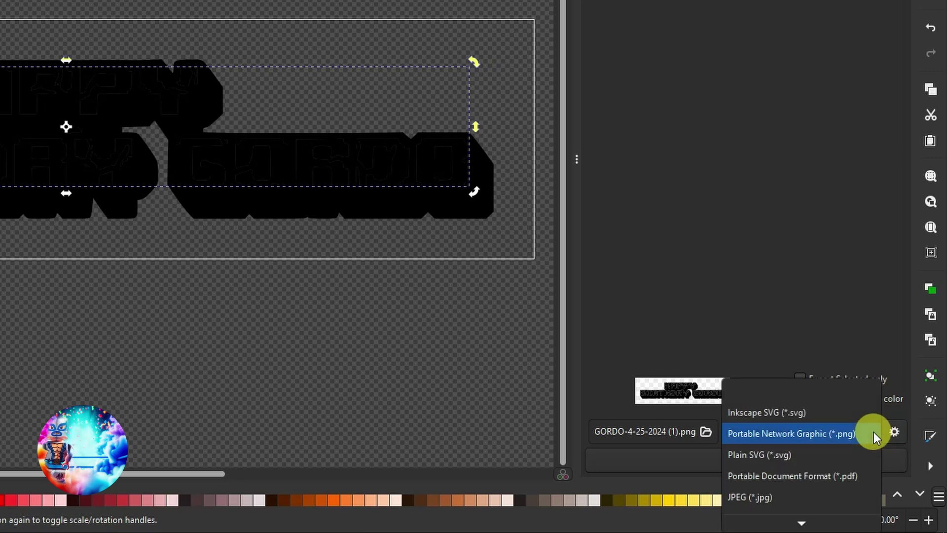
left_click(766, 413)
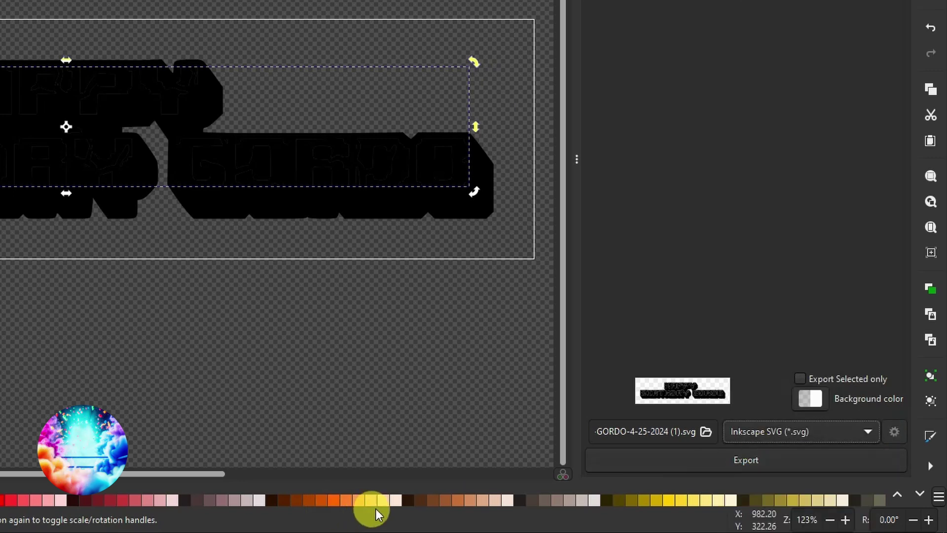
left_click(800, 378)
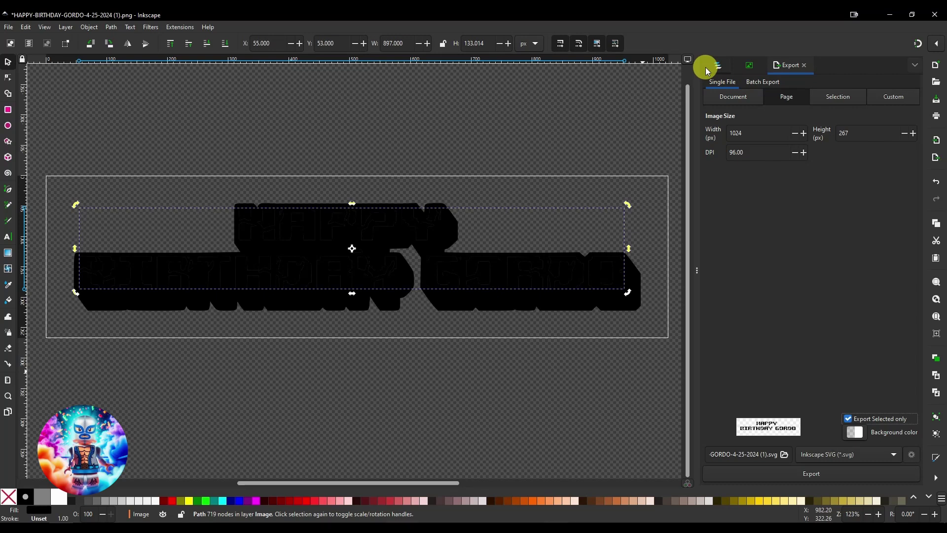
left_click(717, 65)
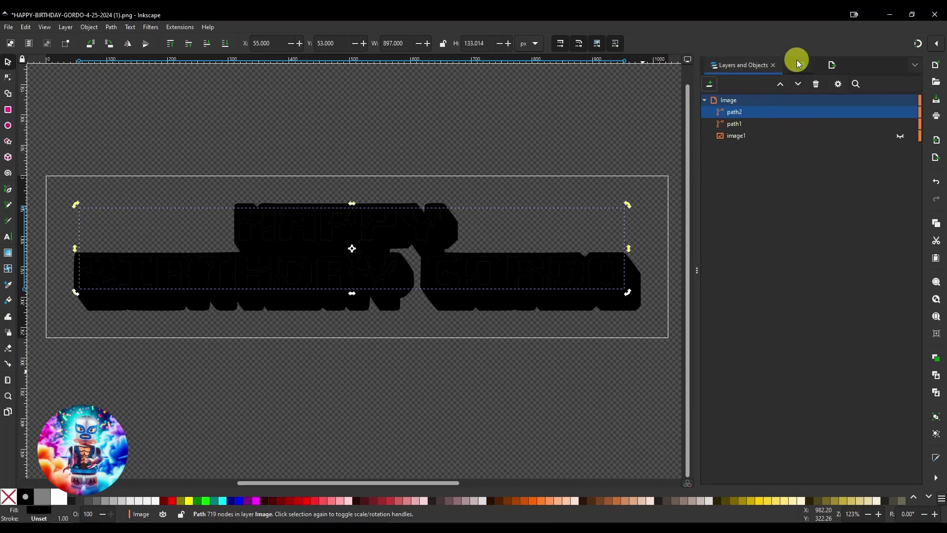
left_click(832, 64)
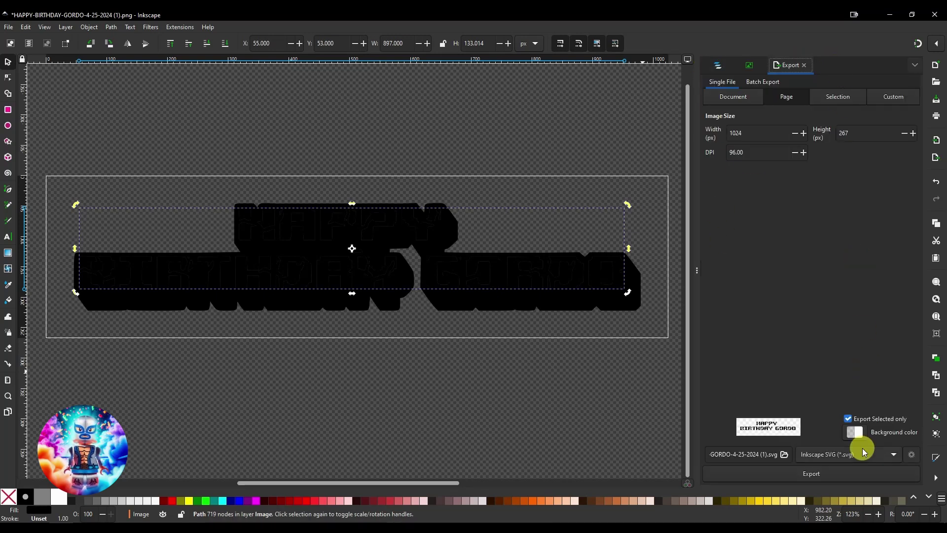
left_click(784, 456)
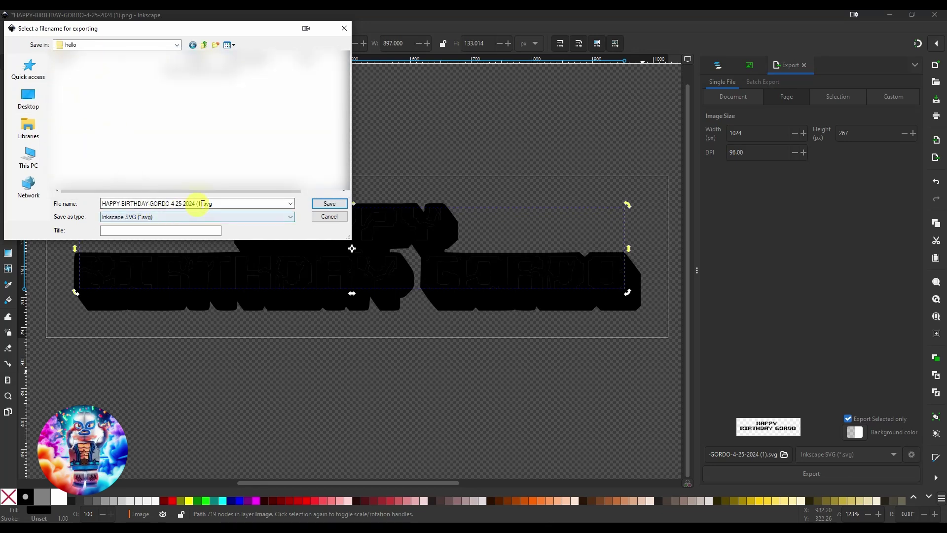
left_click(238, 203)
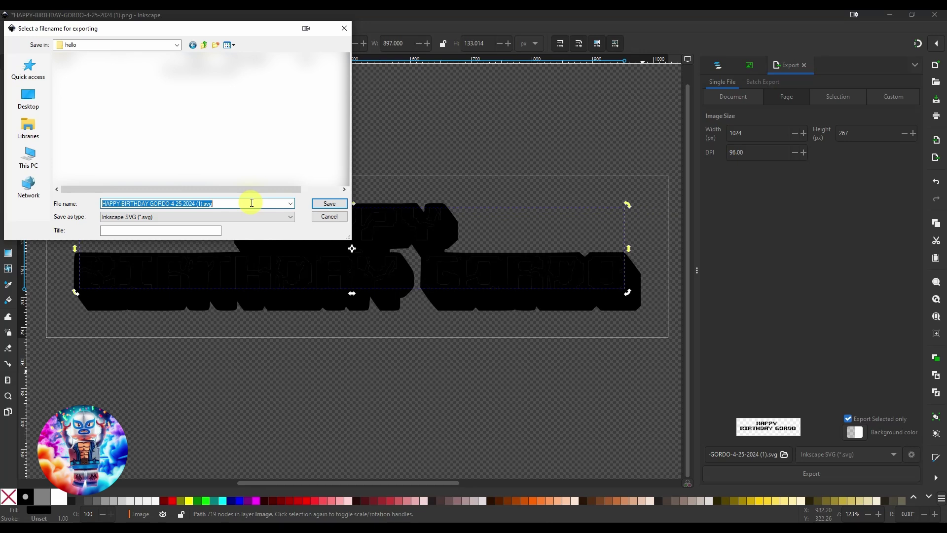
type("FOREGROUND")
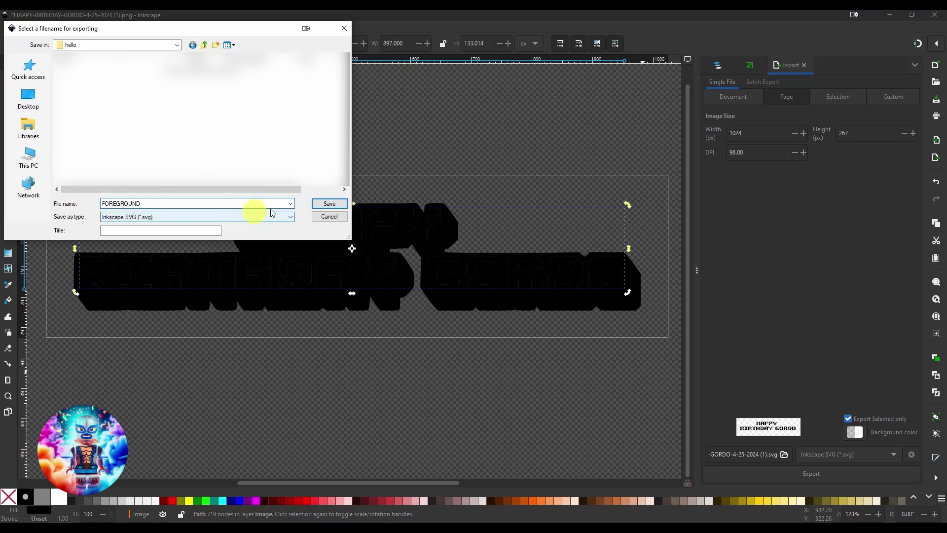
left_click(333, 206)
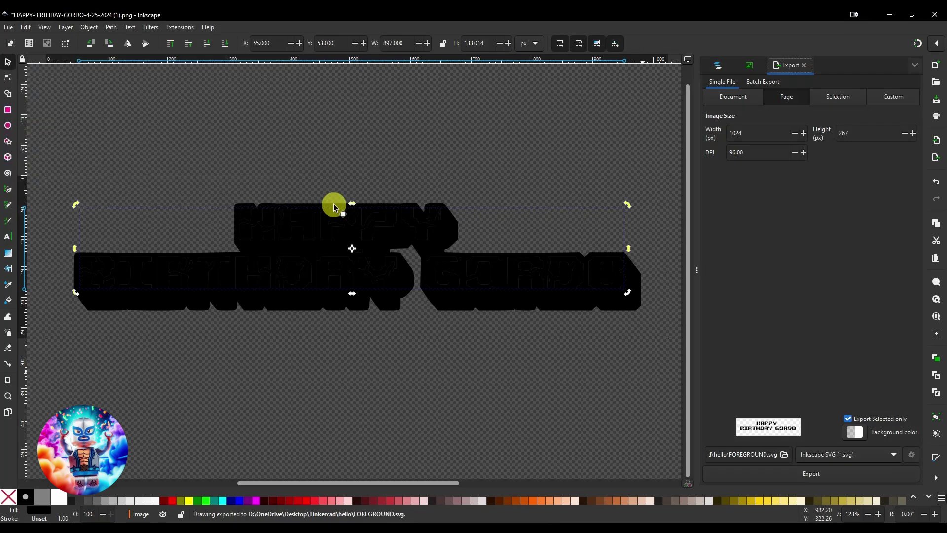
Step: Select the backing shape path1 and export it as BACKGROUND.svg
left_click(717, 65)
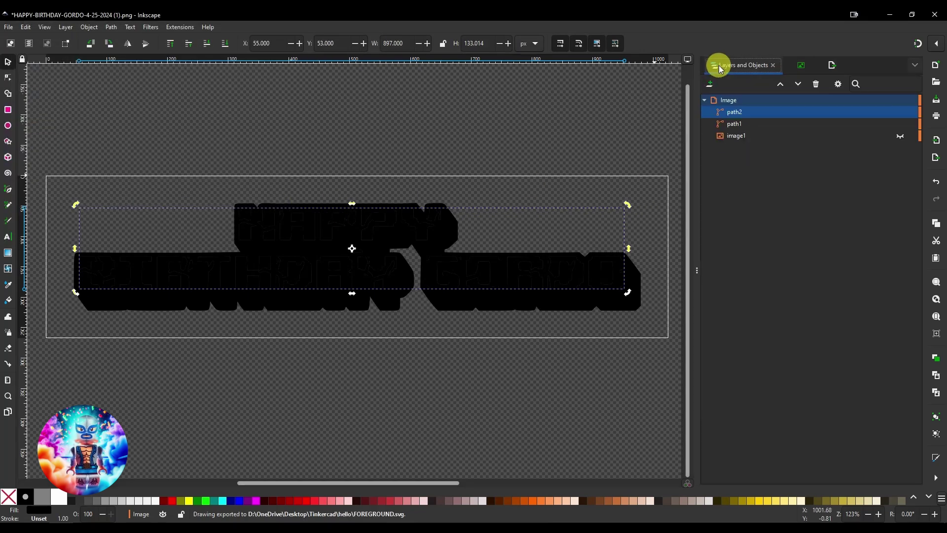
left_click(743, 124)
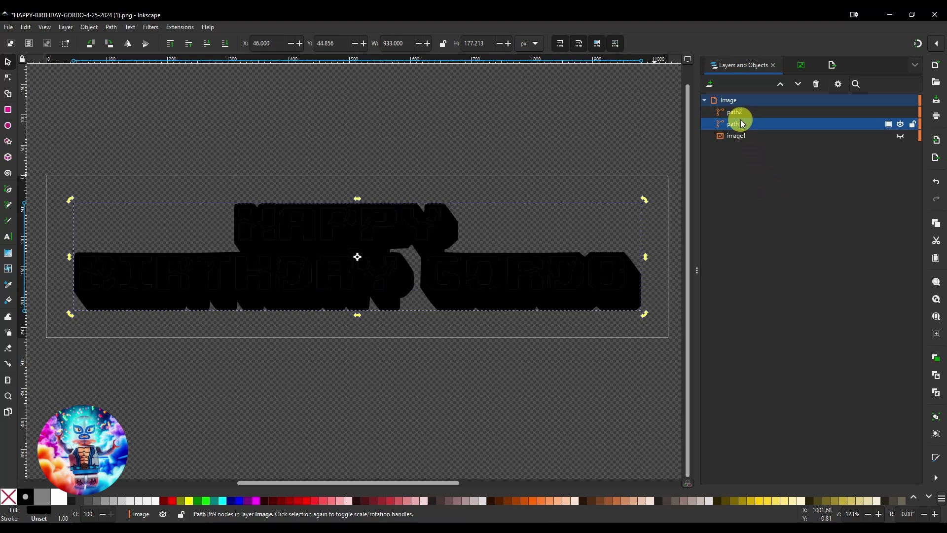
left_click(832, 65)
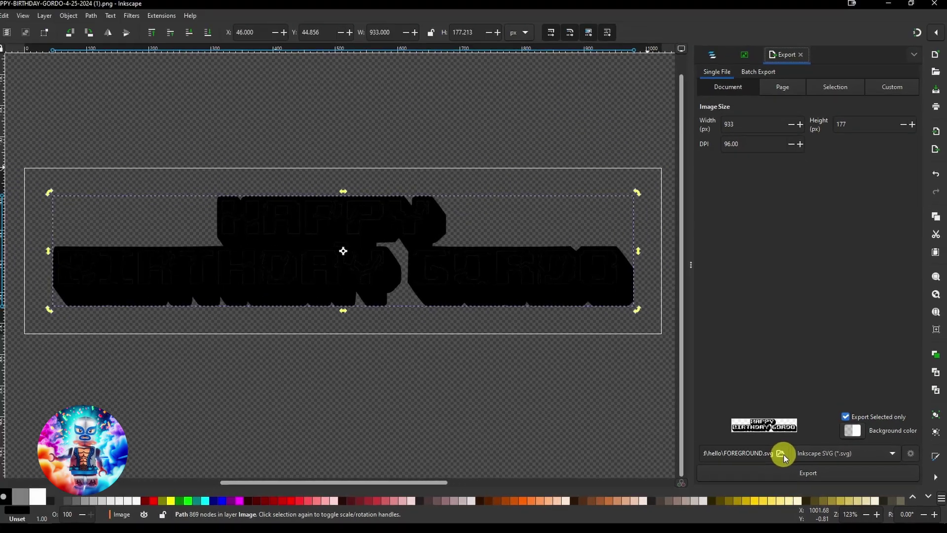
left_click(733, 440)
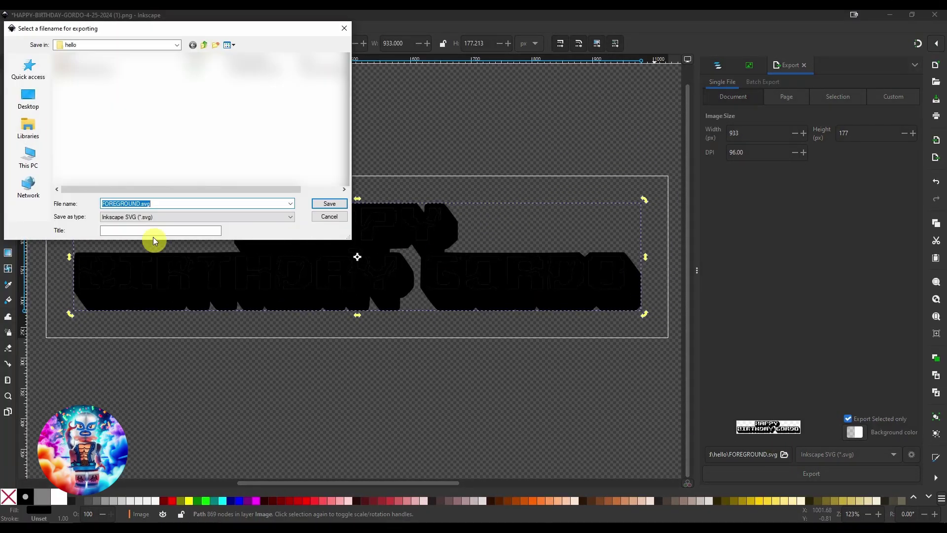
double_click(141, 204)
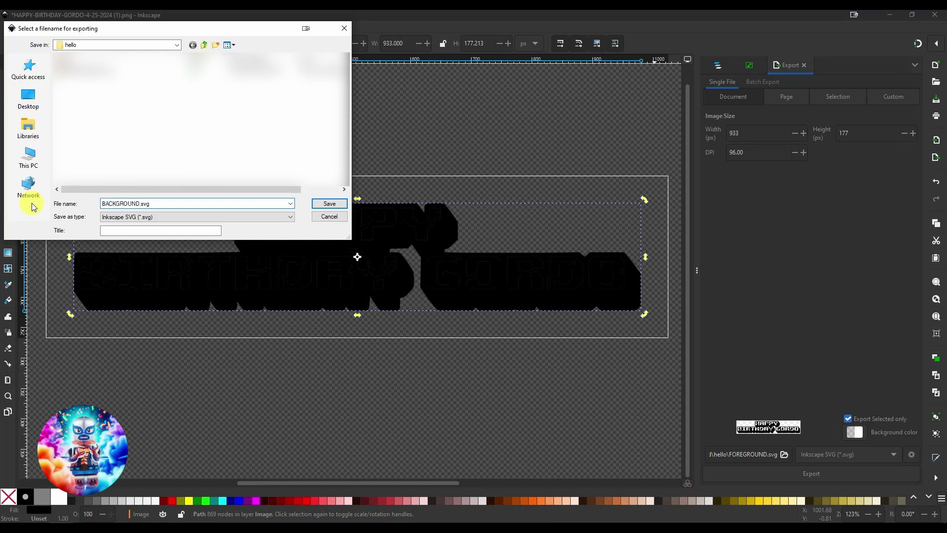
left_click(326, 205)
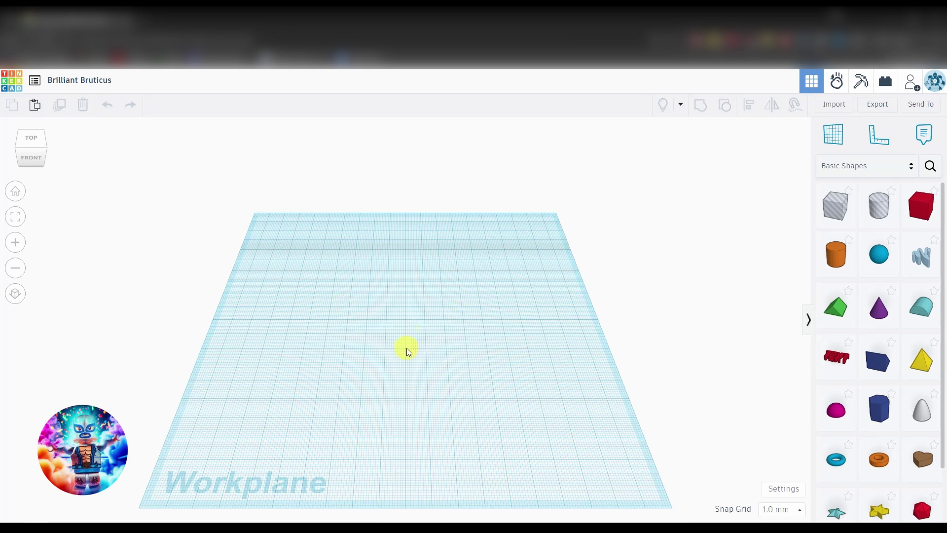
Step: Import BACKGROUND.svg from the exports folder as the olive letter-cutout plate
left_click(834, 104)
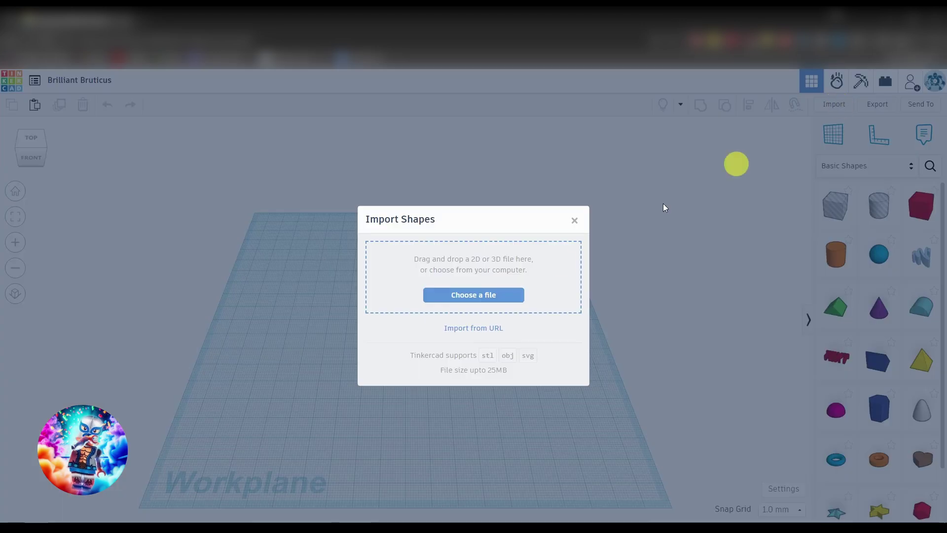
left_click(470, 298)
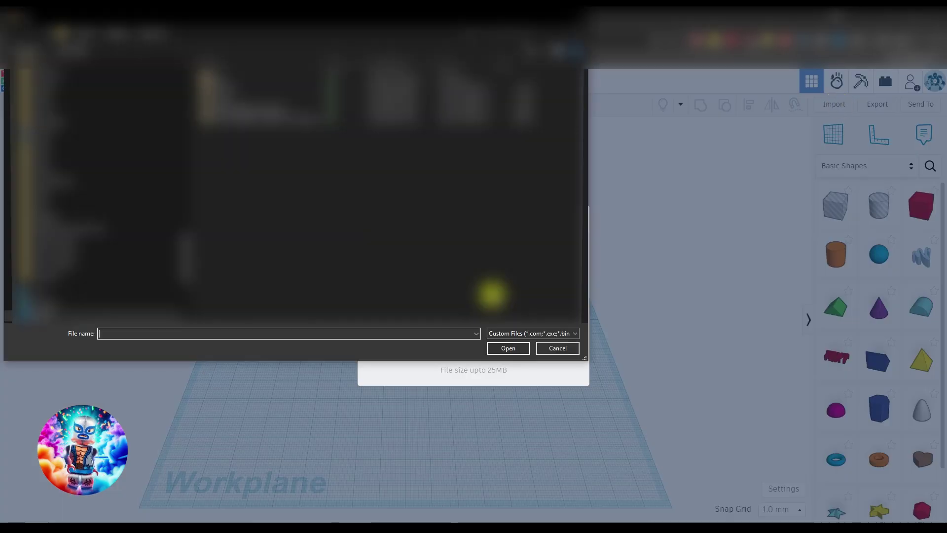
double_click(218, 79)
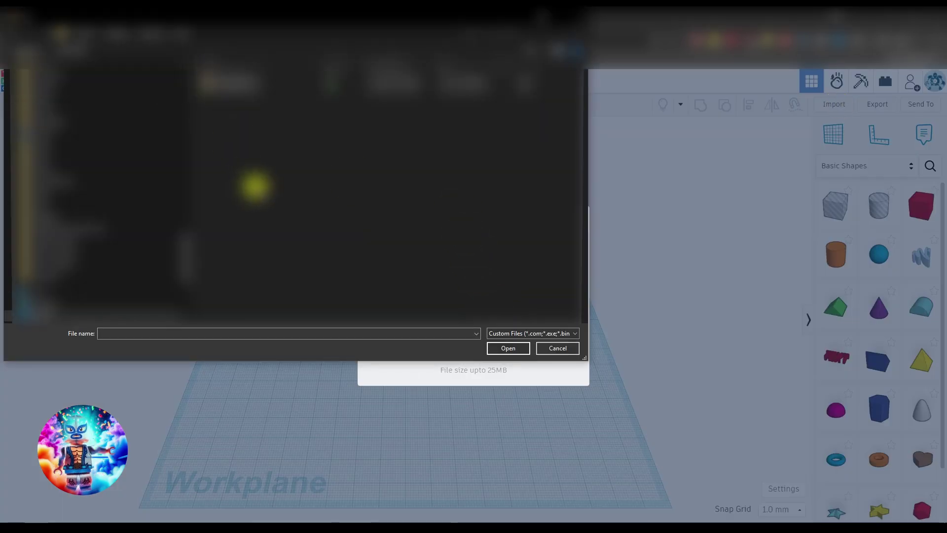
left_click(226, 87)
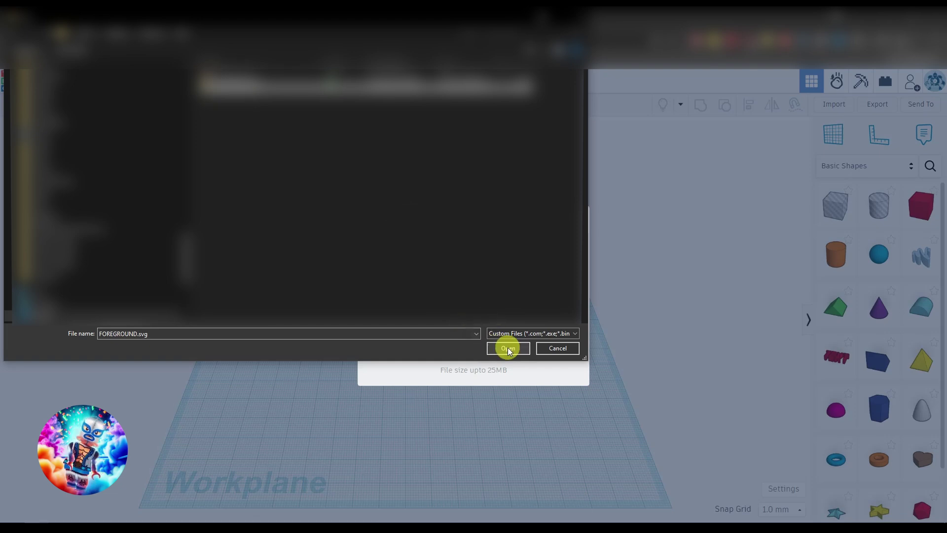
left_click(211, 79)
left_click(508, 348)
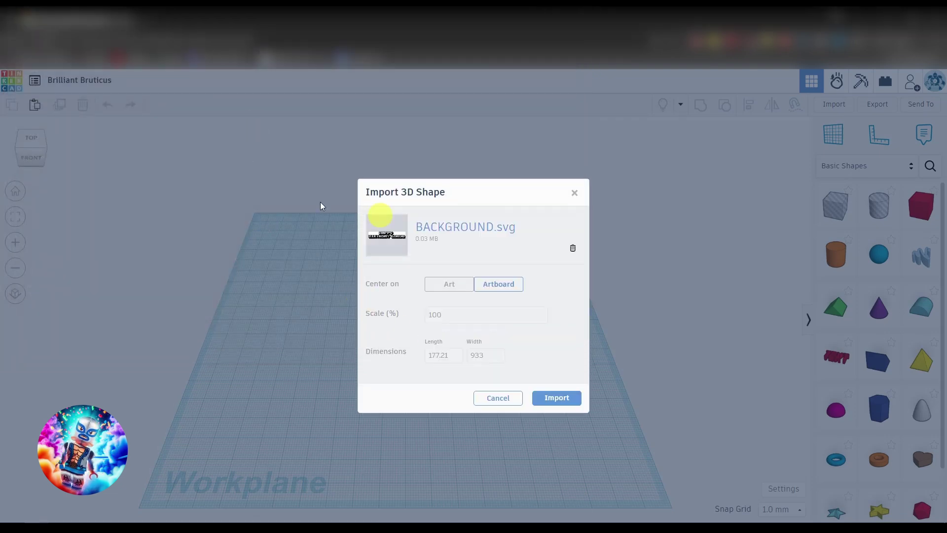
left_click(567, 398)
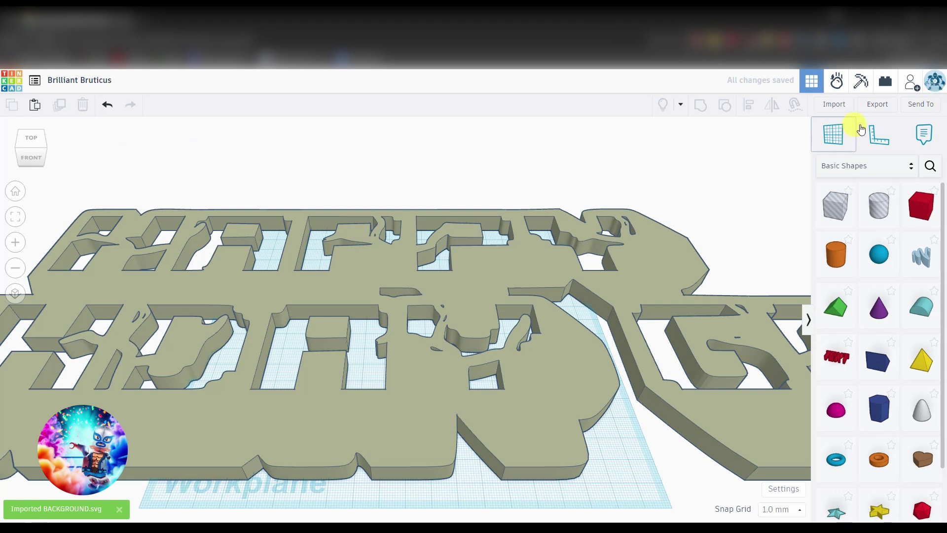
Step: Import FOREGROUND.svg with its width changed from 1024 to 933 to clear the size warning
left_click(837, 104)
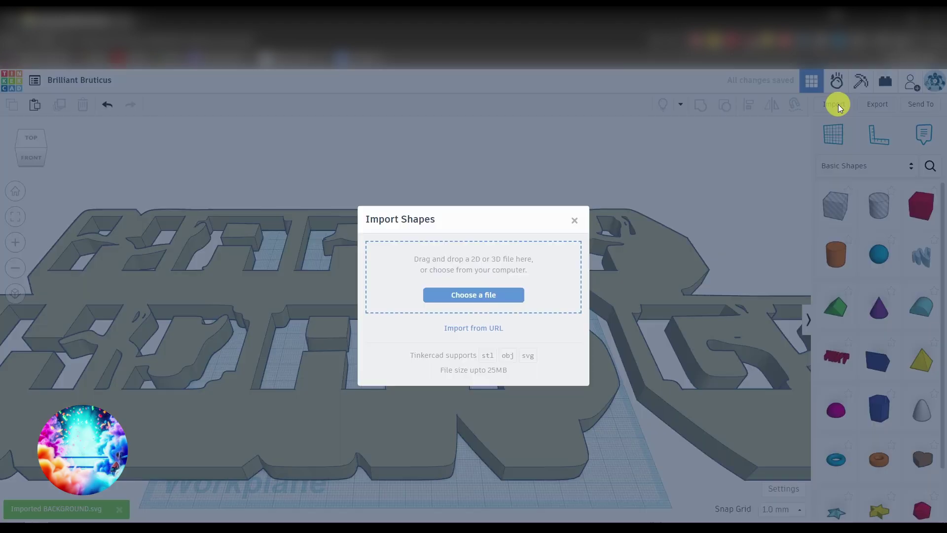
left_click(482, 300)
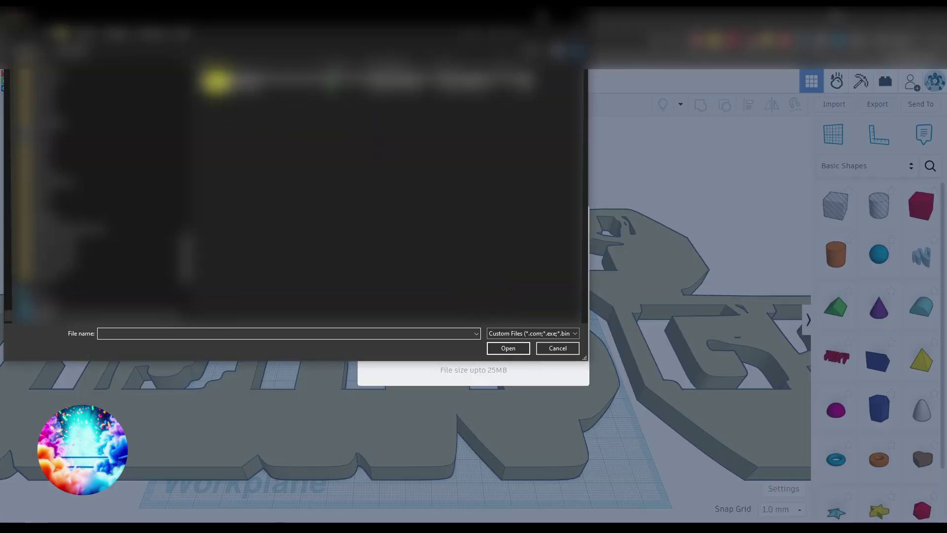
left_click(215, 87)
left_click(508, 347)
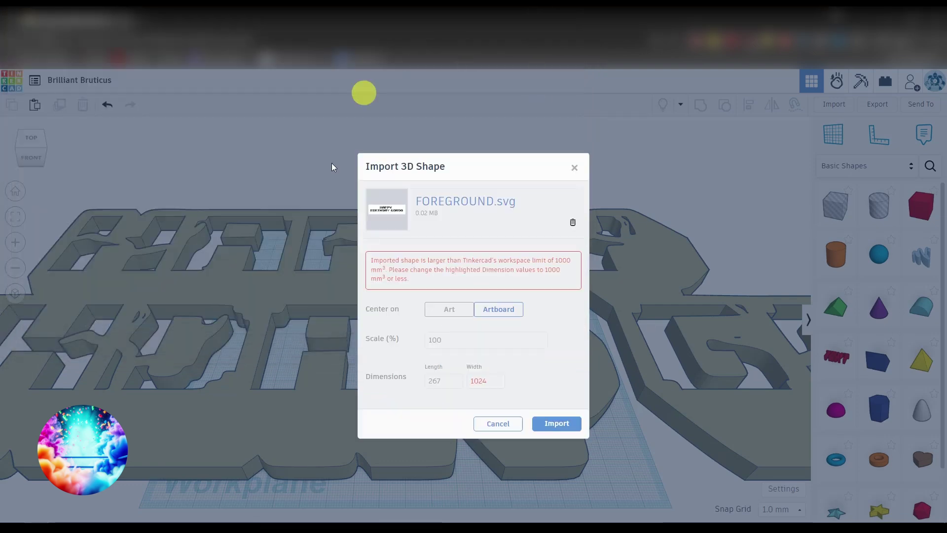
left_click(495, 386)
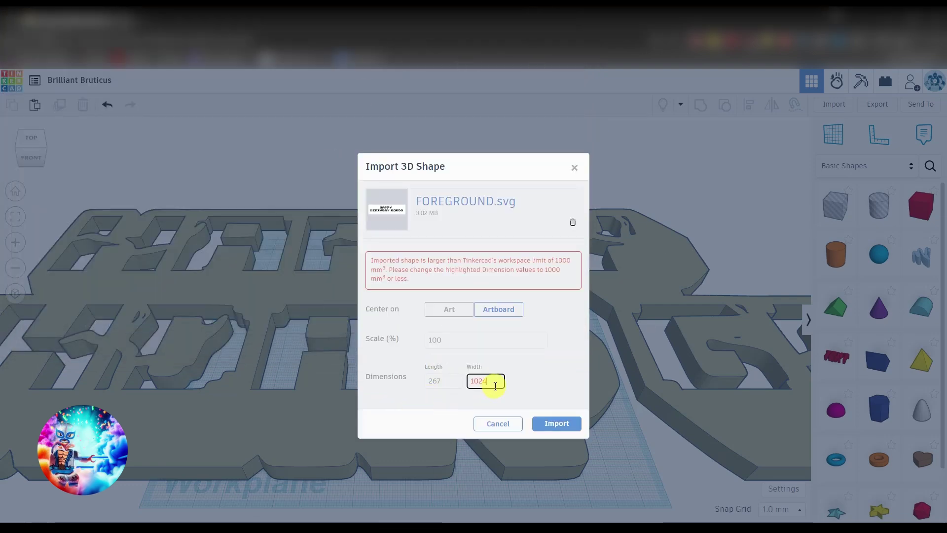
left_click_drag(496, 386, 472, 386)
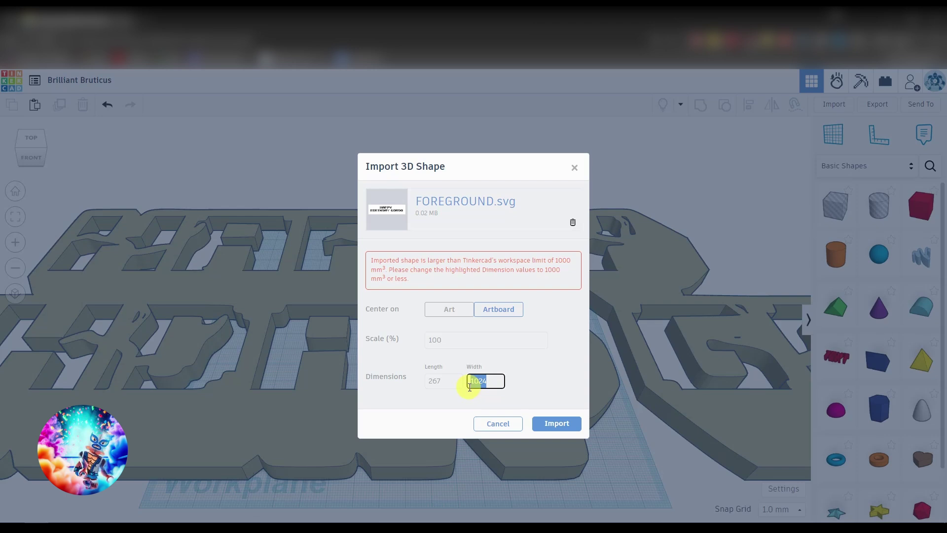
type("933")
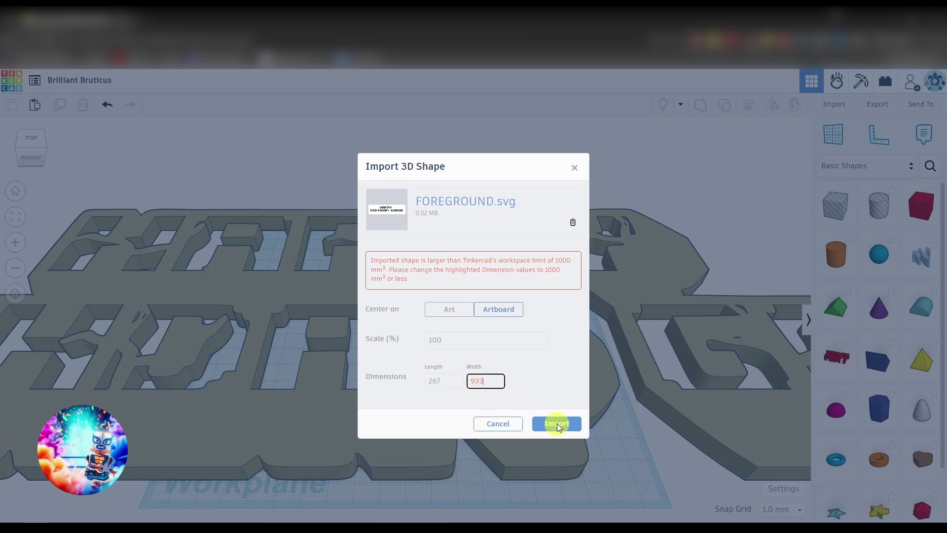
left_click(557, 423)
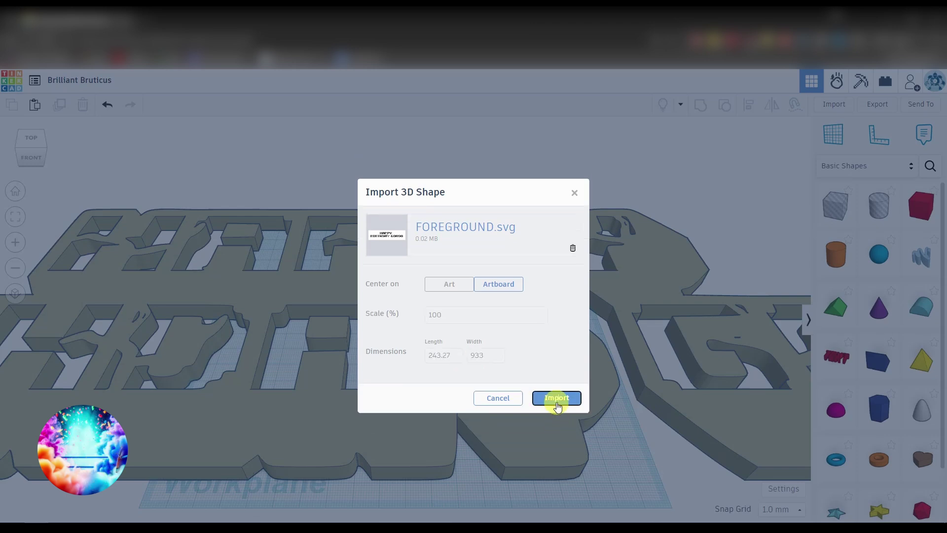
left_click(557, 404)
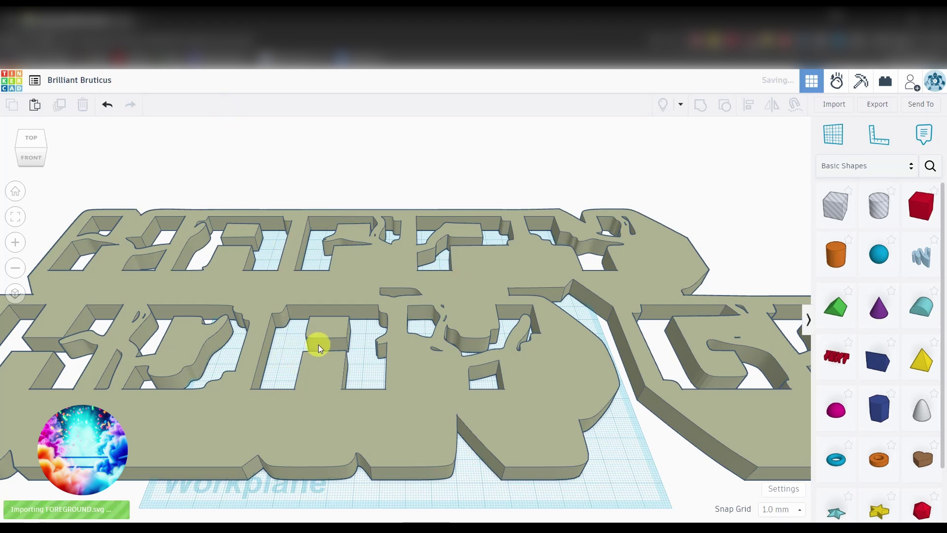
middle_click_drag(323, 402, 321, 356)
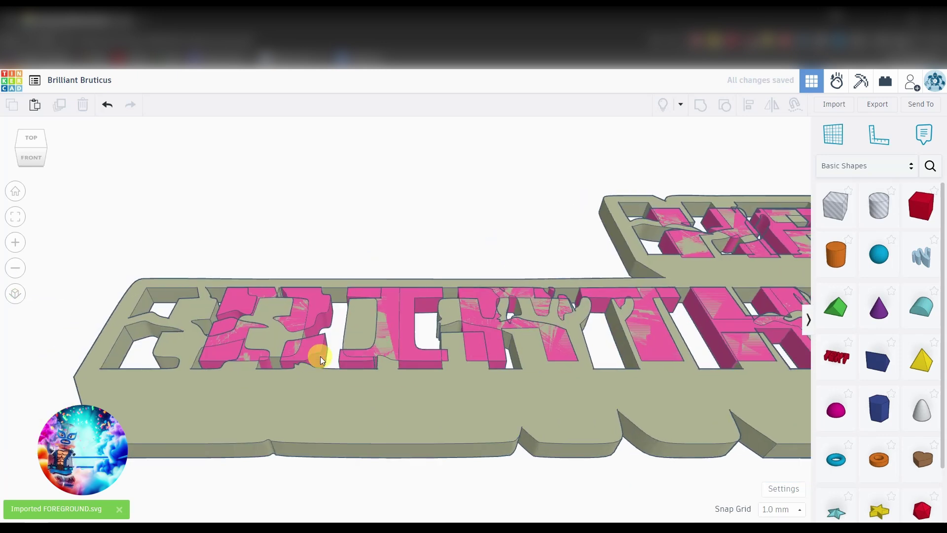
Step: Switch to orthographic top view and shift the pink lettering left onto the cutouts
left_click(14, 296)
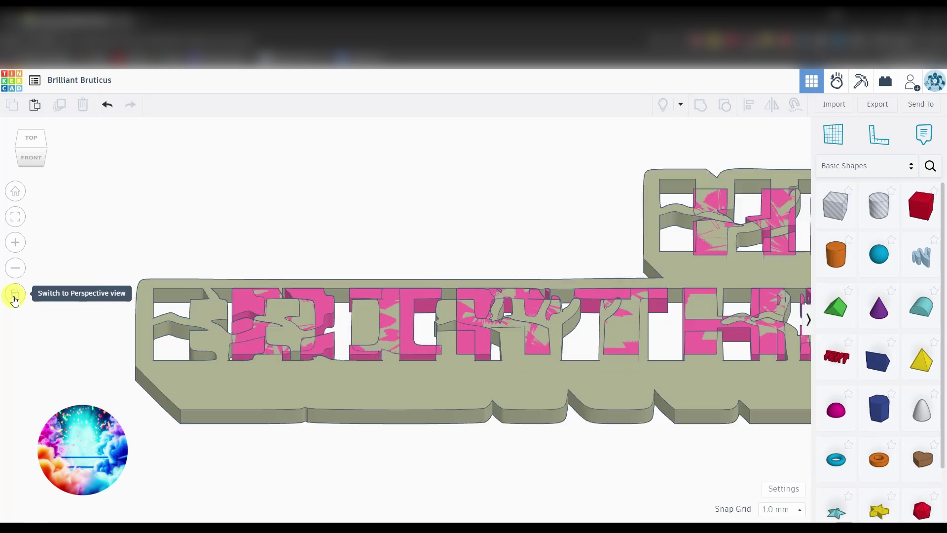
left_click(34, 143)
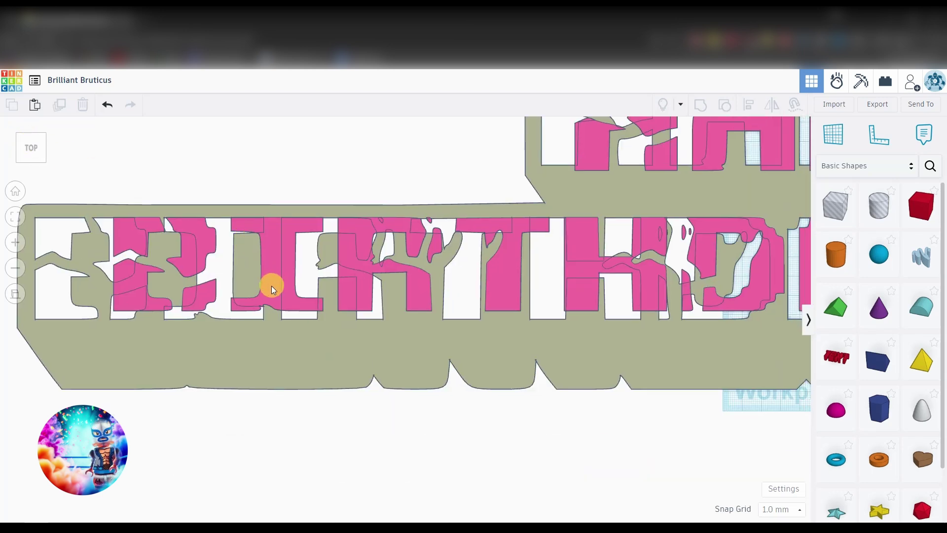
left_click(271, 286)
left_click_drag(223, 288, 195, 285)
Step: Stretch the pink lettering to a width of 896 to match the plate's letters
scroll(209, 294, "down", 6)
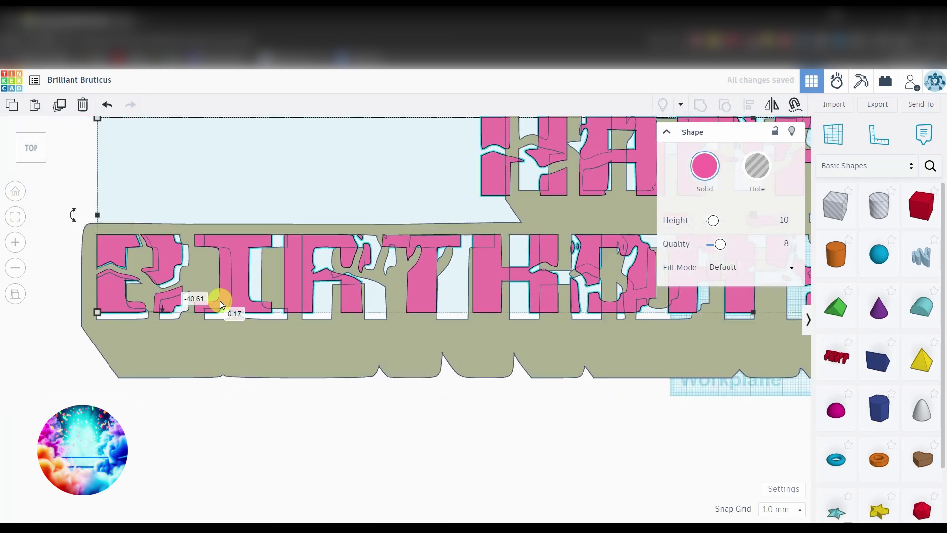
middle_click_drag(597, 328, 227, 328)
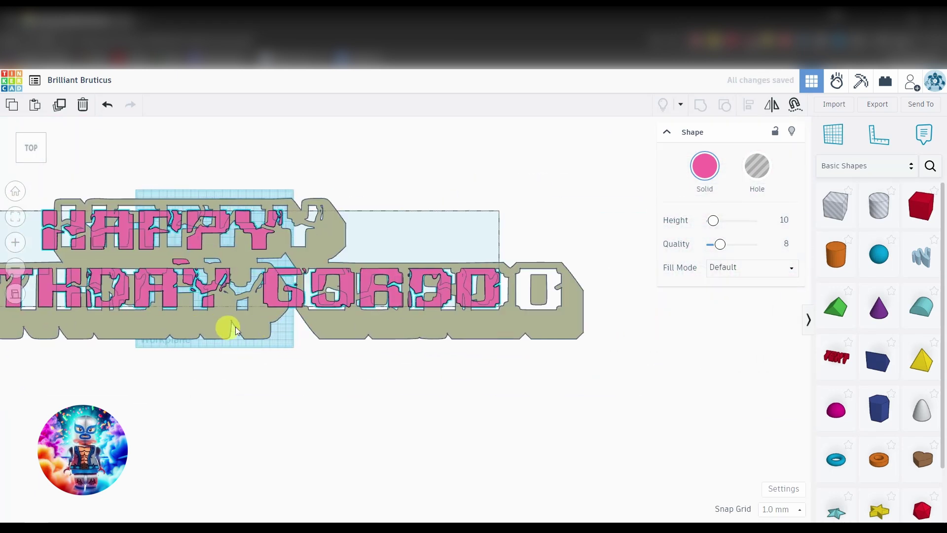
scroll(543, 264, "up", 3)
scroll(527, 252, "down", 3)
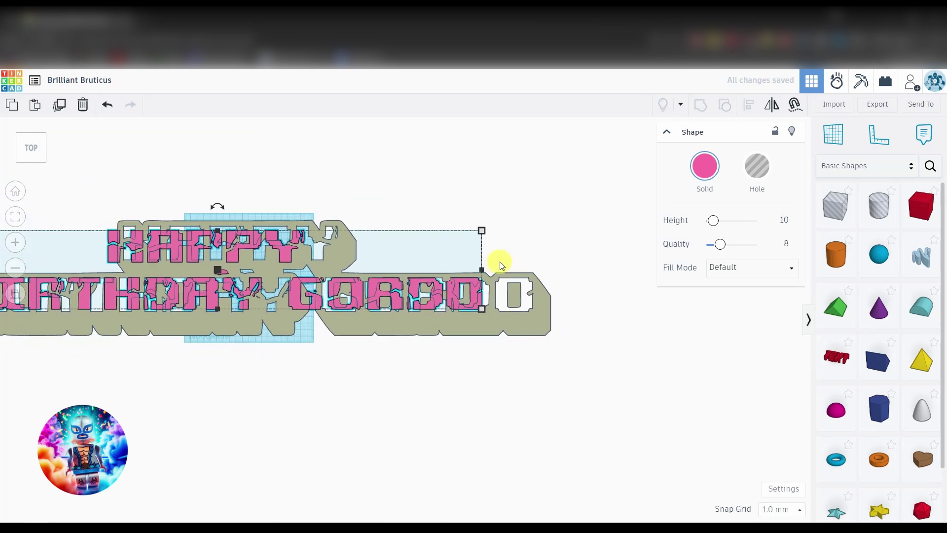
left_click_drag(478, 274, 492, 273)
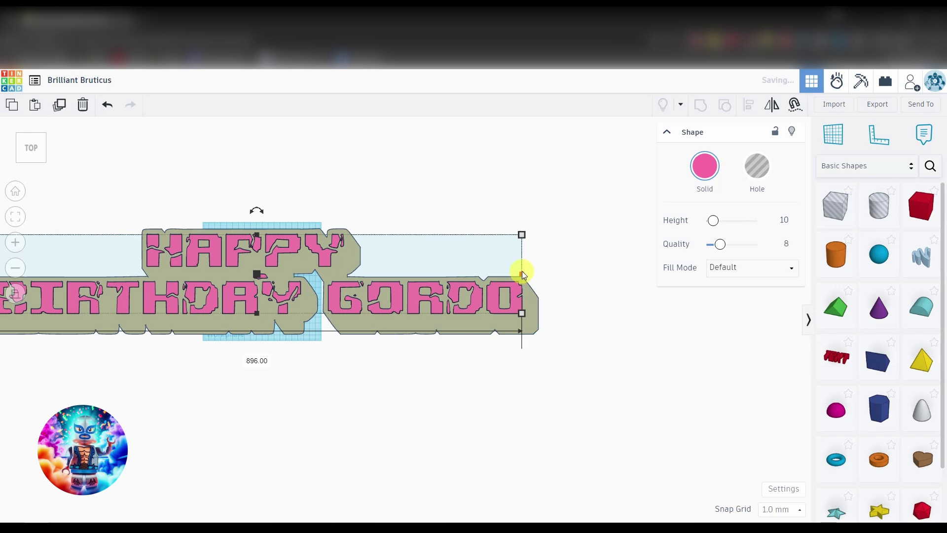
left_click(249, 368)
Step: Fine-tune the pink lettering's position within the olive letter outlines along HAPPY BIRTHDAY GORDO
left_click(284, 319)
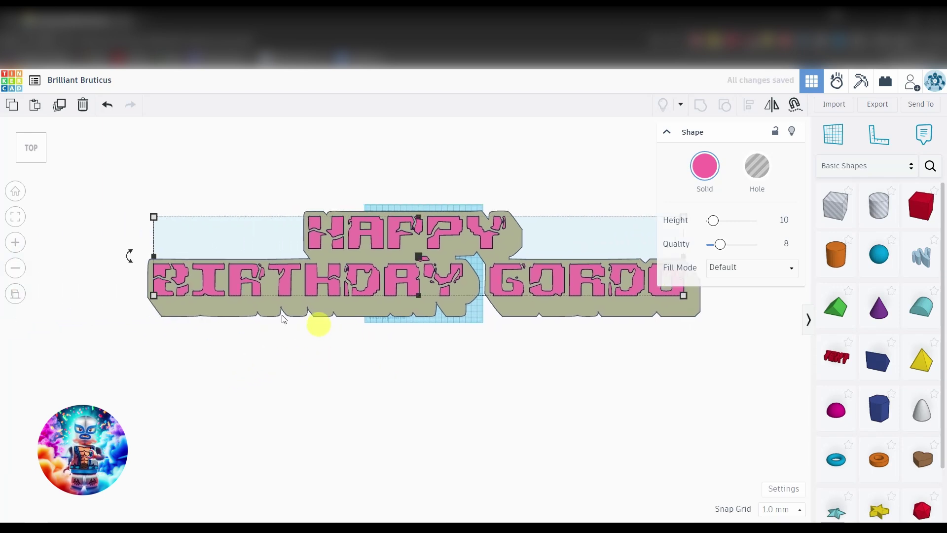
scroll(312, 249, "up", 10)
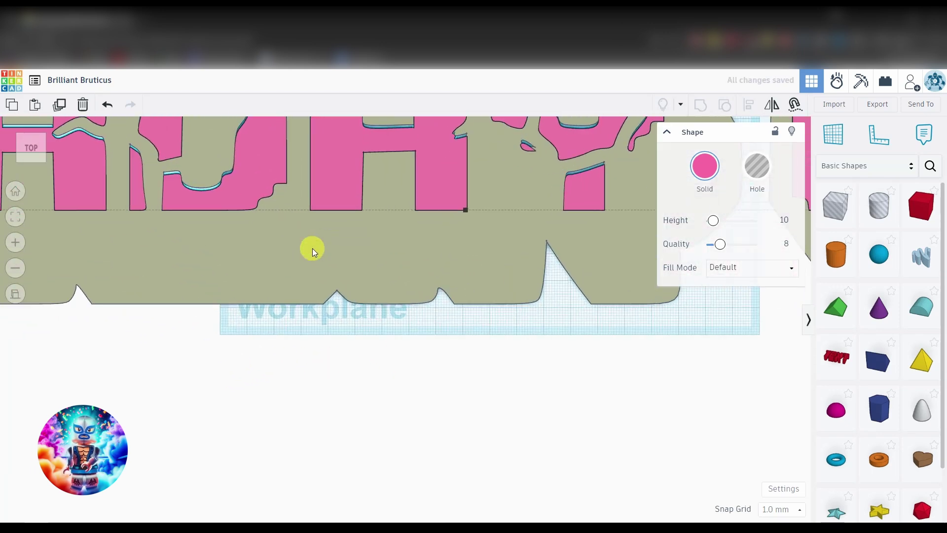
scroll(312, 248, "down", 5)
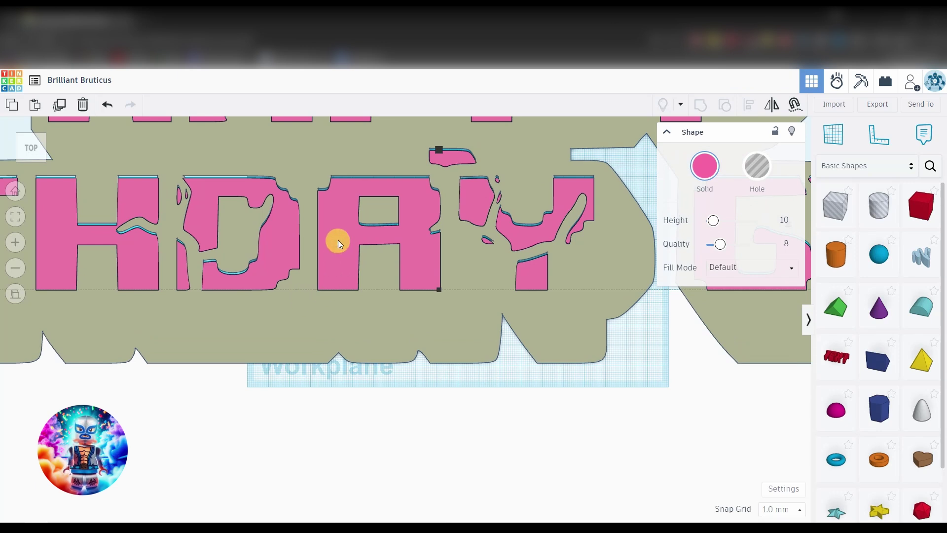
left_click_drag(338, 239, 338, 236)
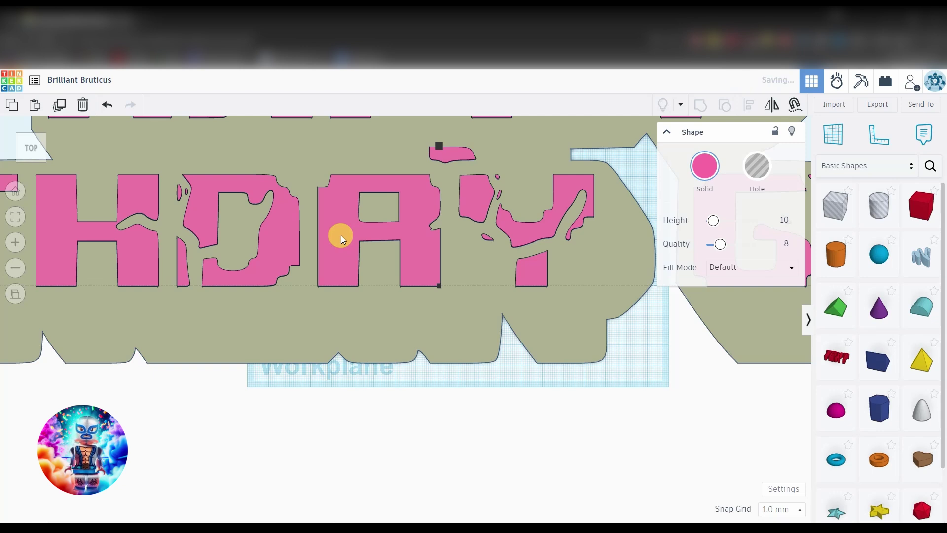
scroll(493, 270, "down", 3)
middle_click_drag(525, 253, 368, 291)
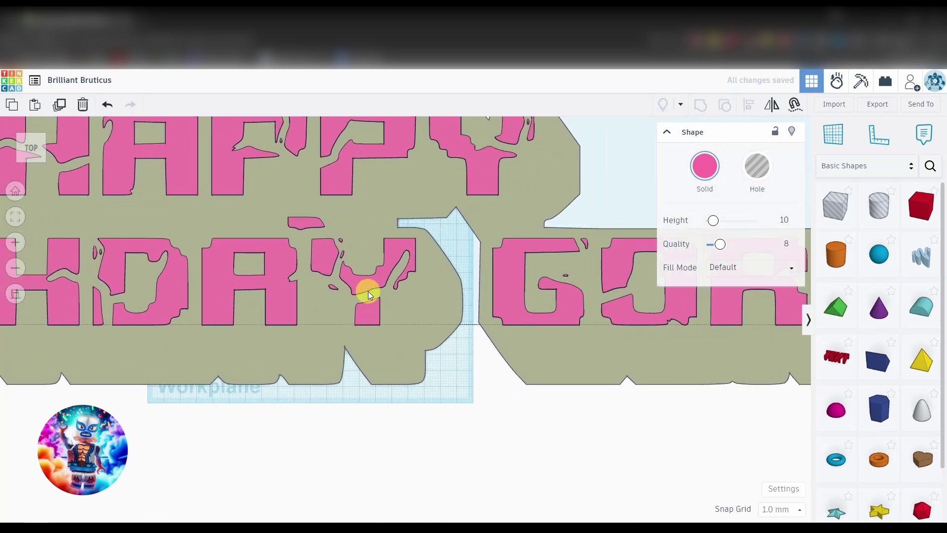
middle_click_drag(584, 286, 275, 294)
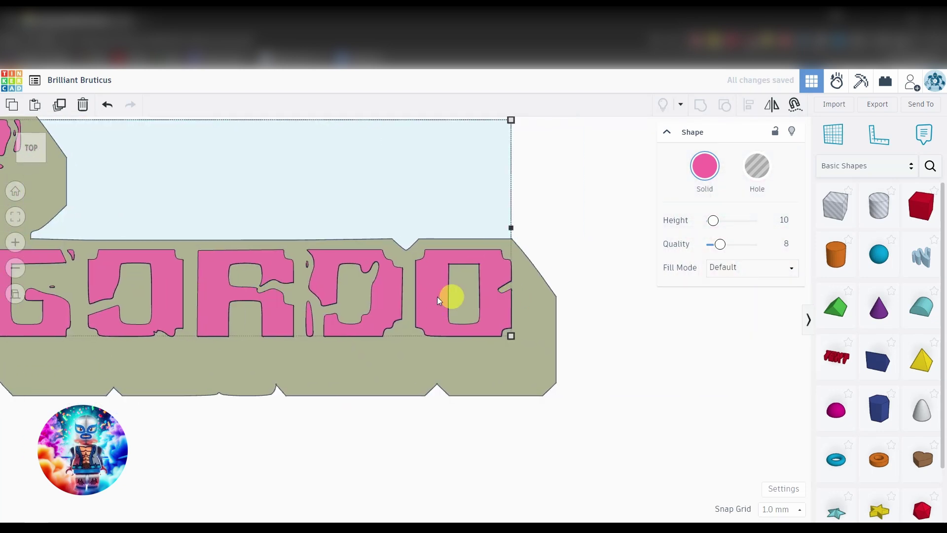
middle_click_drag(437, 297, 356, 297)
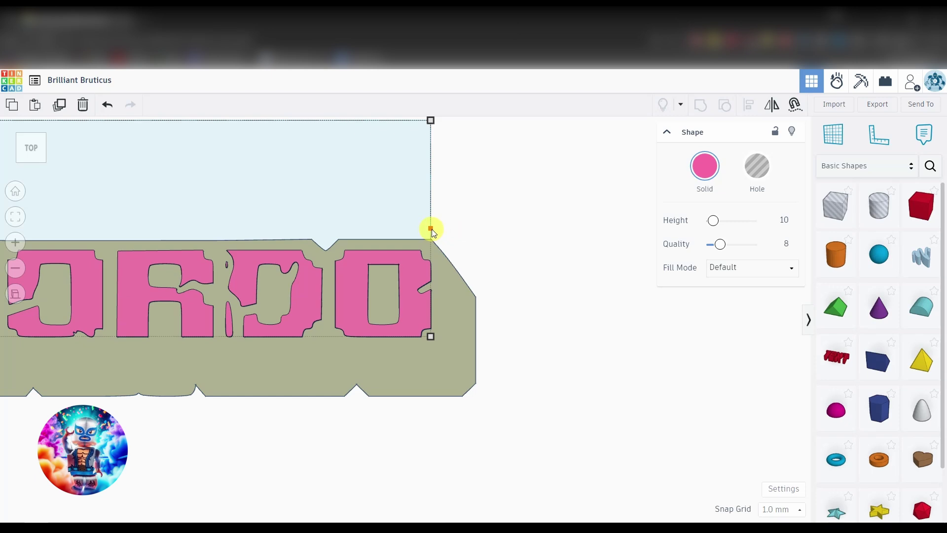
left_click_drag(431, 229, 432, 229)
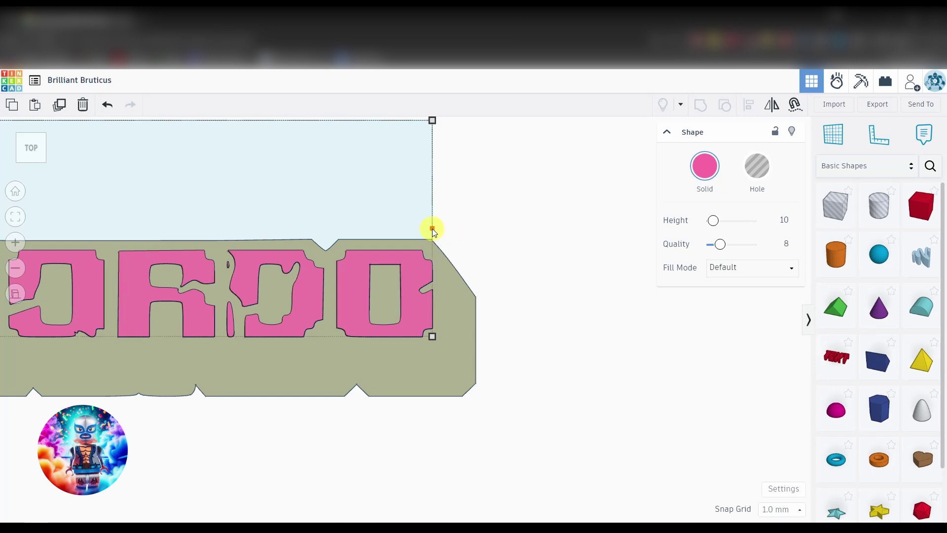
left_click_drag(433, 228, 433, 228)
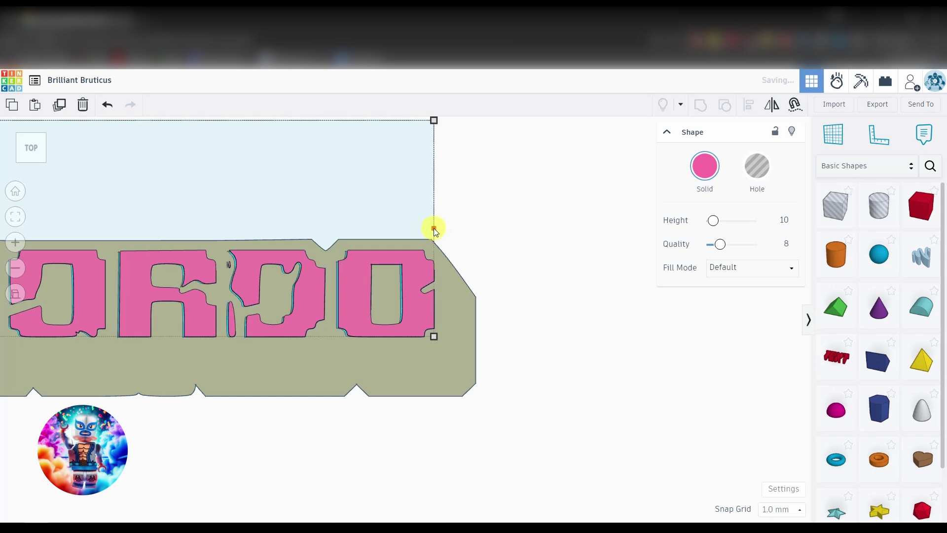
key("ctrl+z")
key("Down")
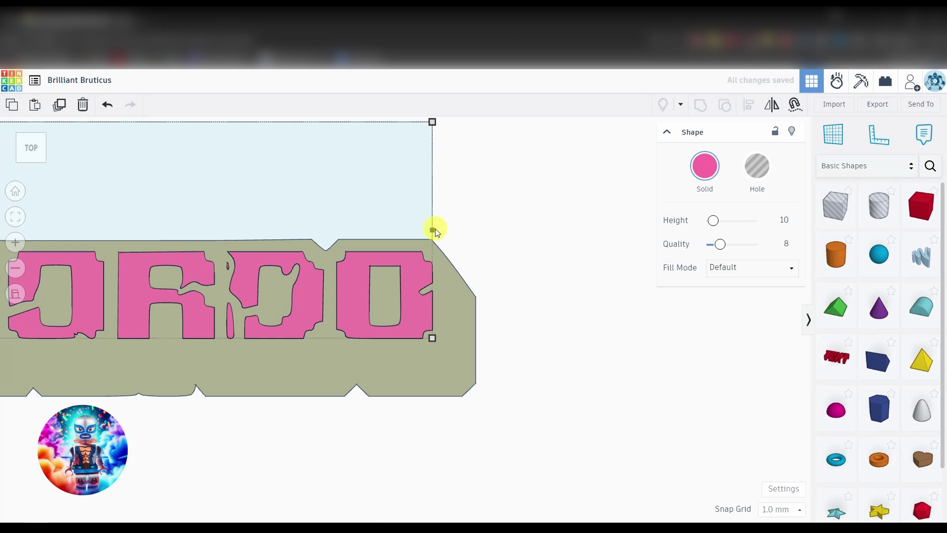
scroll(434, 228, "down", 5)
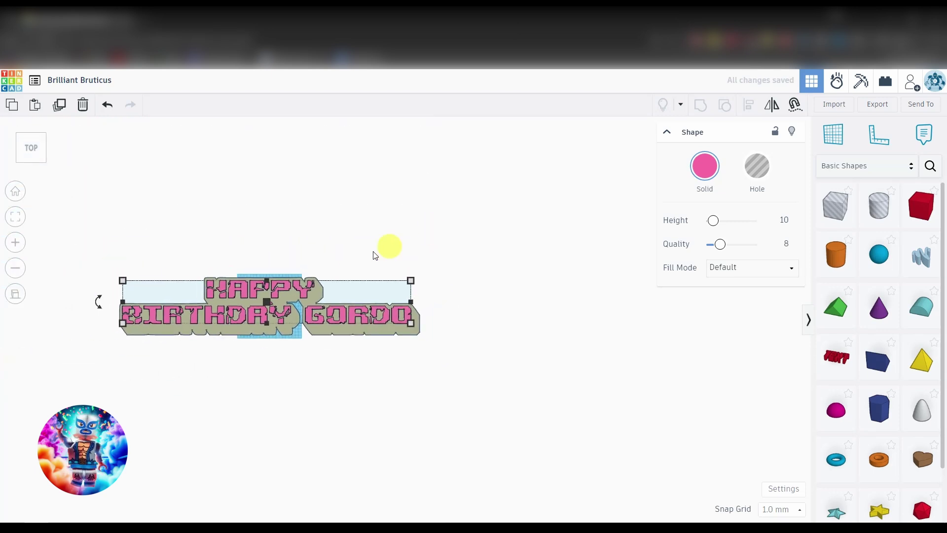
Step: Focus on the sign, move it slightly up, and orbit to the front view
key("f")
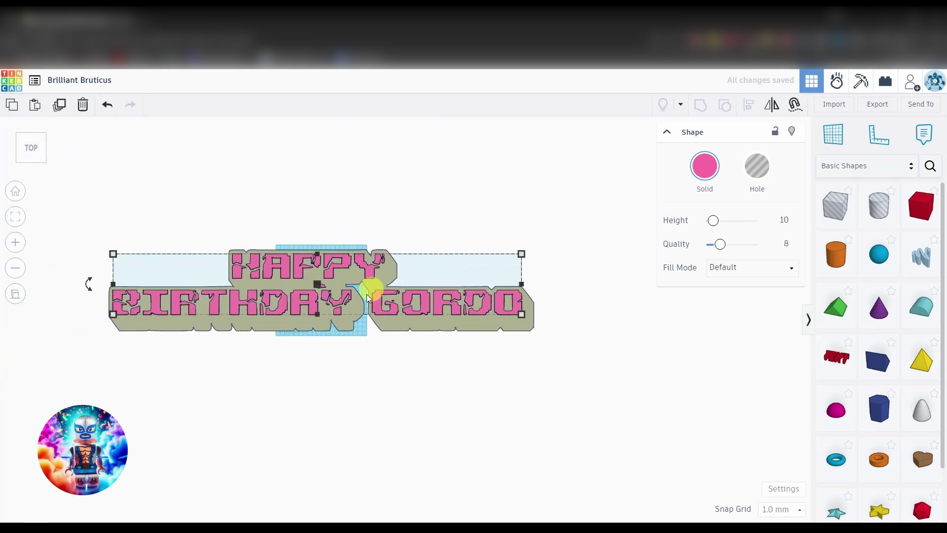
left_click_drag(355, 333, 352, 306)
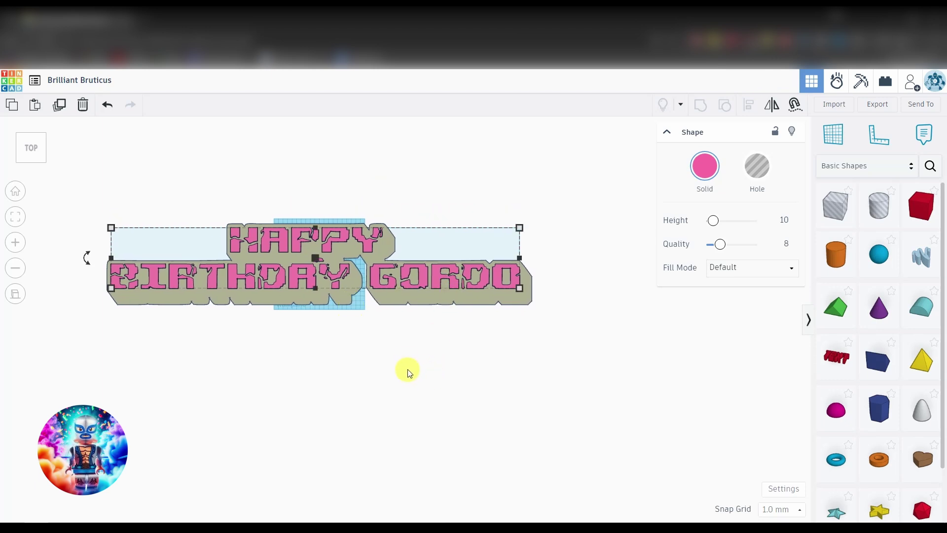
right_click_drag(408, 374, 373, 360)
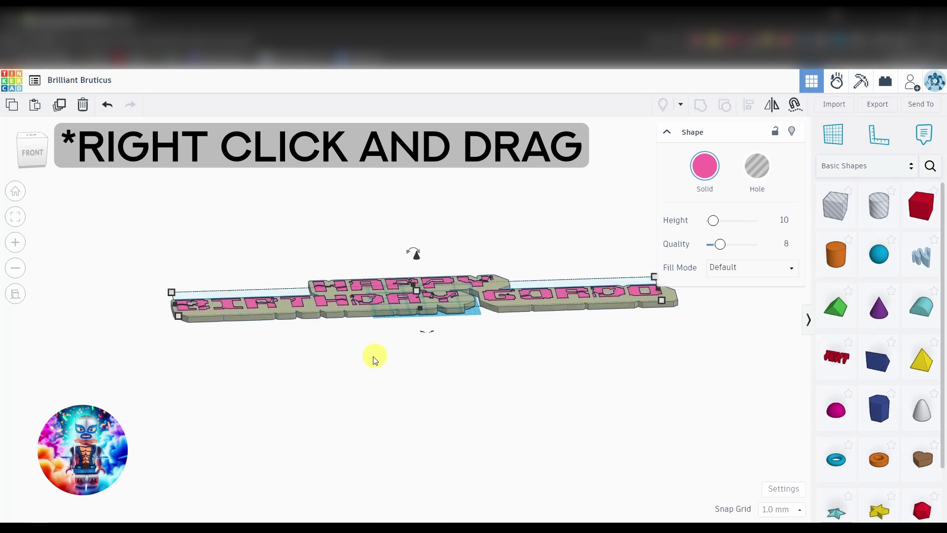
scroll(374, 359, "up", 5)
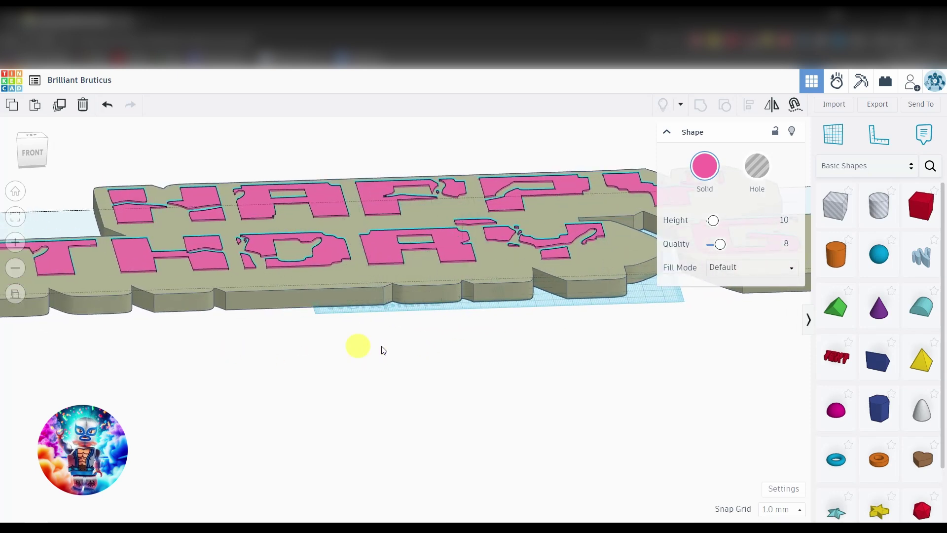
scroll(406, 345, "down", 2)
scroll(406, 345, "down", 5)
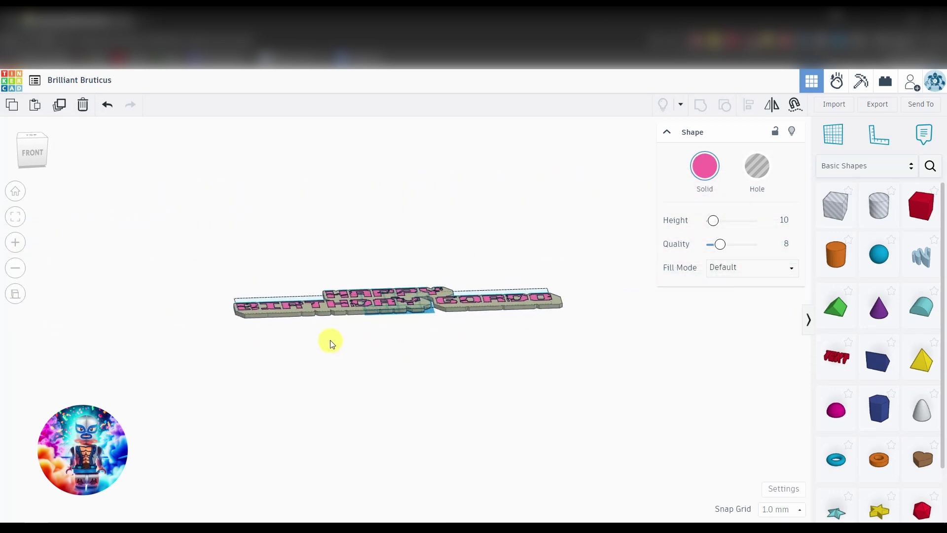
left_click(370, 313)
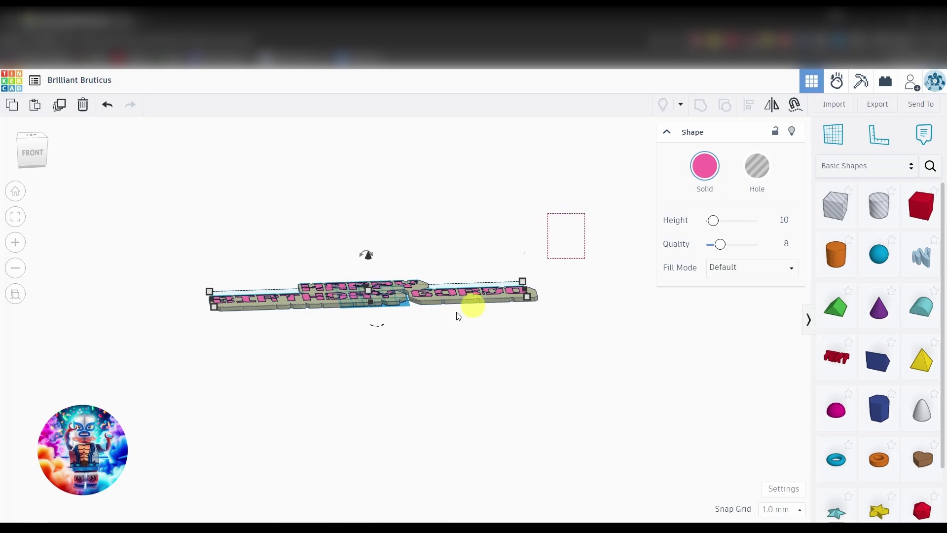
Step: Scale both sign parts together to 179.01 × 34.00 mm and shift them slightly left
left_click_drag(457, 316, 186, 360)
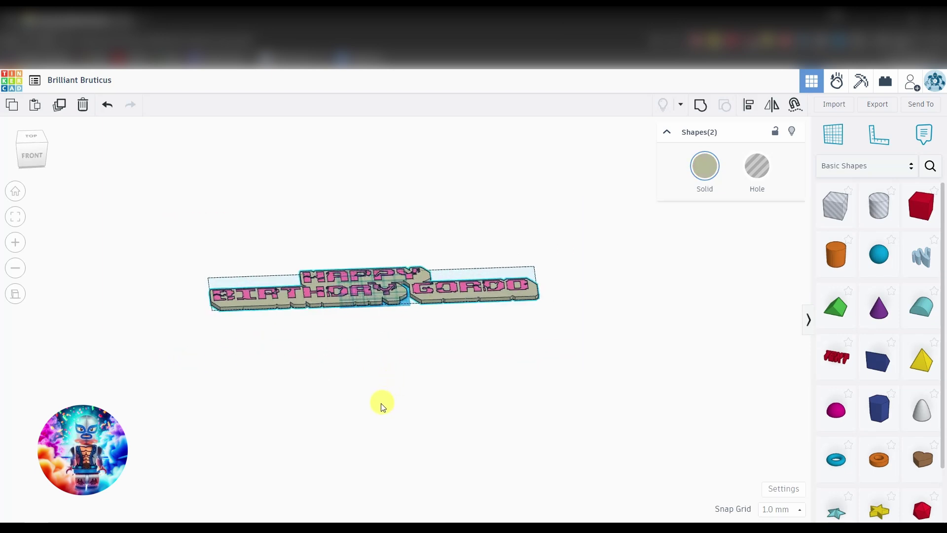
right_click_drag(383, 405, 383, 430)
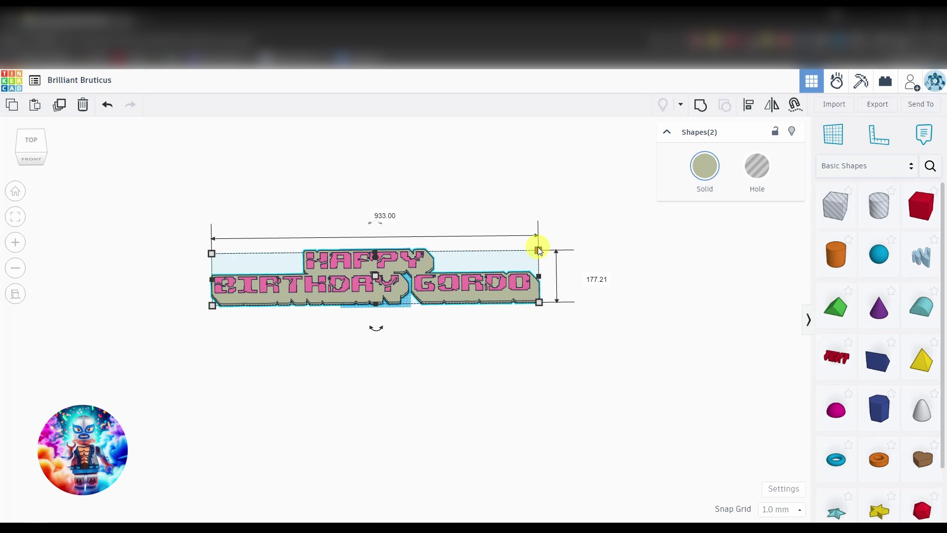
left_click_drag(539, 250, 367, 276)
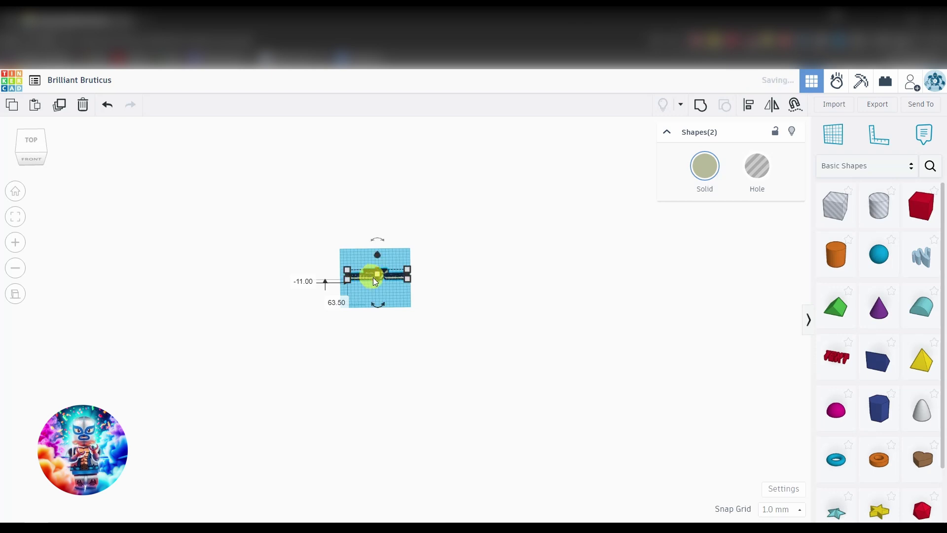
scroll(395, 297, "up", 5)
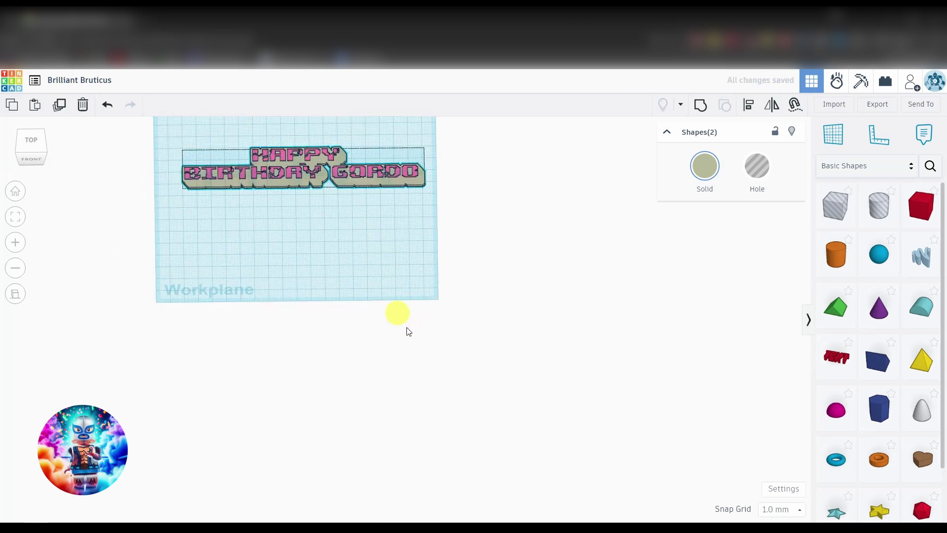
scroll(450, 211, "up", 2)
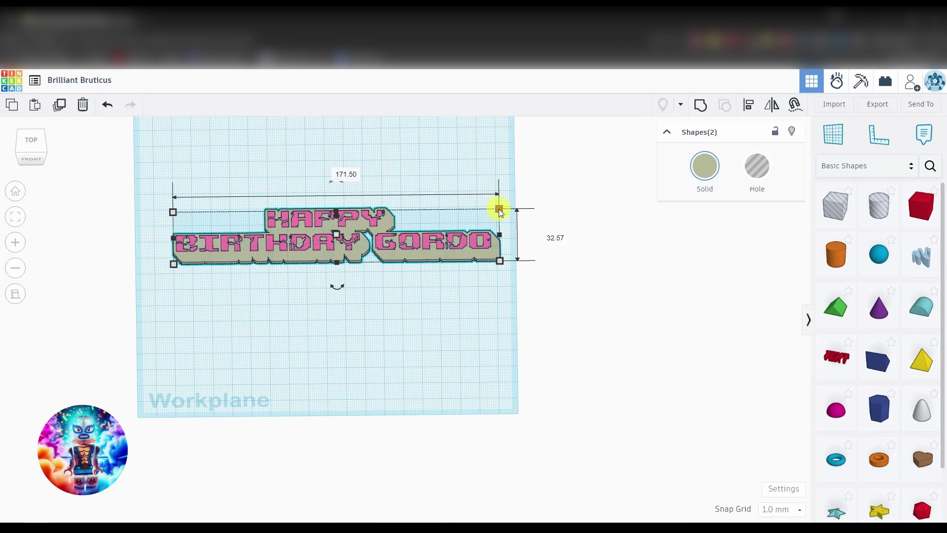
mouse_move(498, 208)
left_mouse_down()
mouse_move(487, 209)
mouse_move(511, 207)
left_mouse_up()
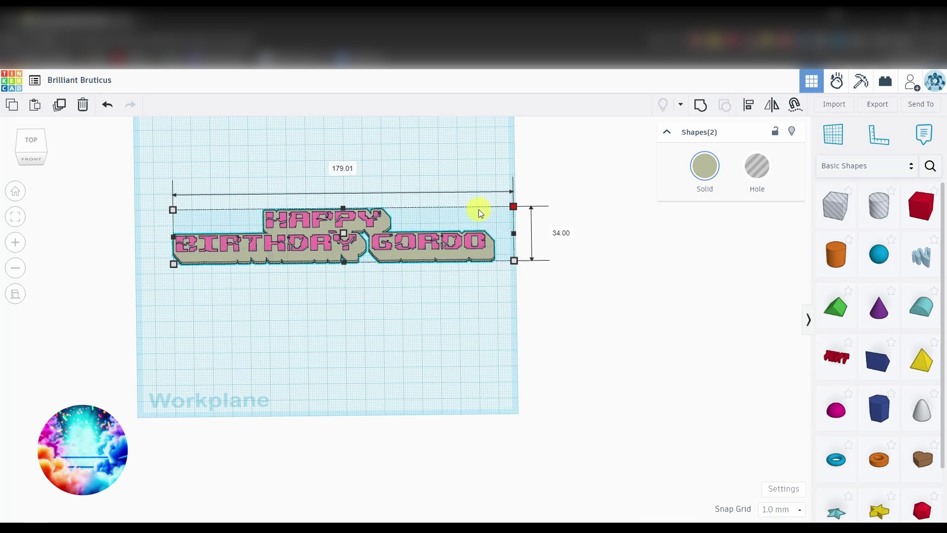
left_click_drag(415, 257, 404, 260)
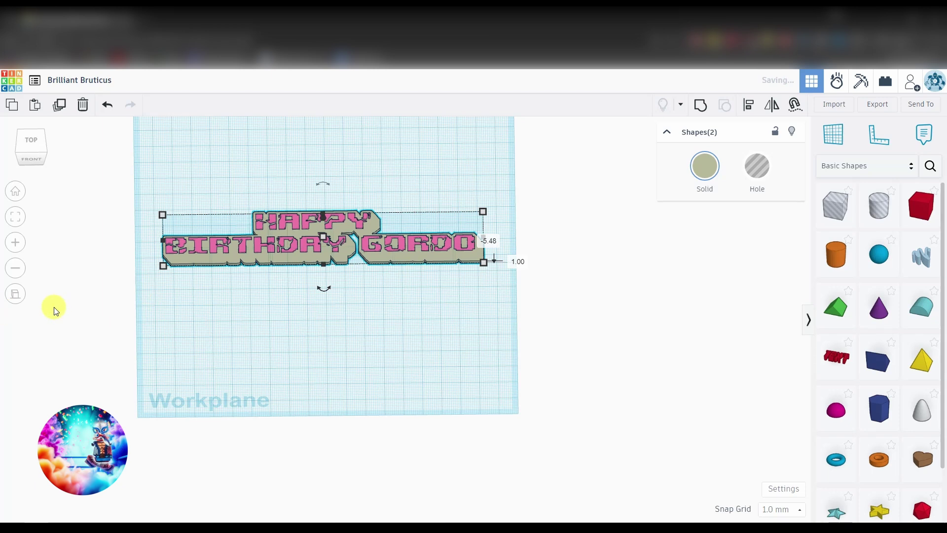
Step: In perspective view, set the whole two-part sign's height to 4.00 mm
left_click(17, 295)
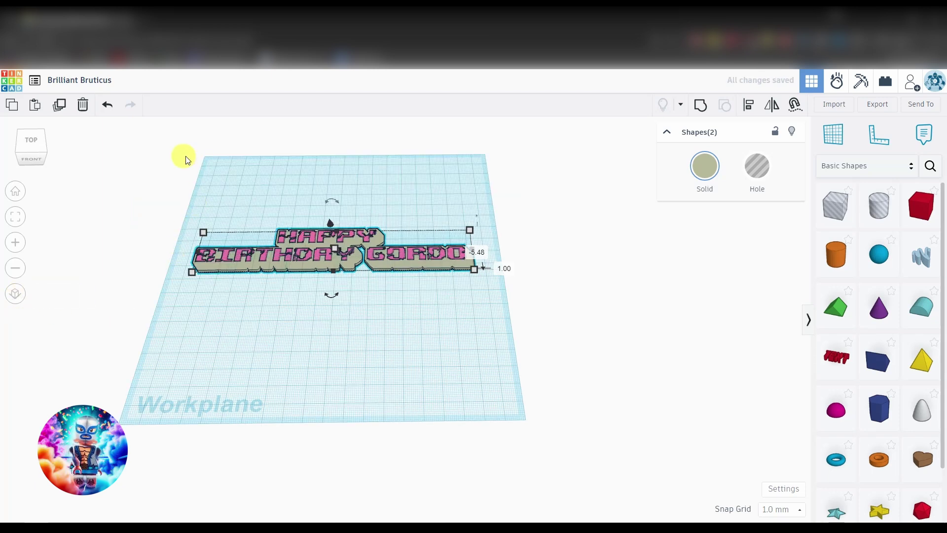
right_click_drag(435, 316, 404, 355)
scroll(405, 406, "up", 5)
scroll(400, 395, "down", 3)
scroll(332, 377, "up", 4)
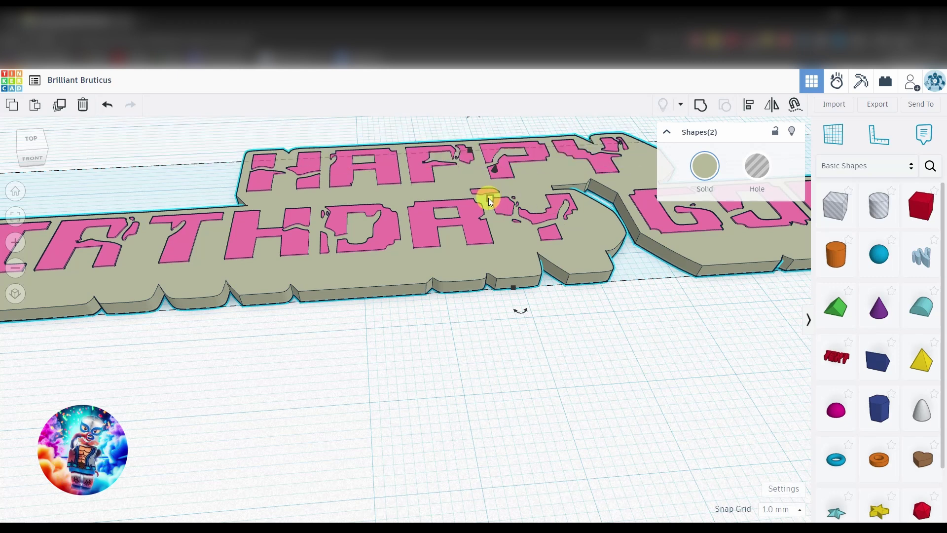
left_click_drag(490, 201, 493, 191)
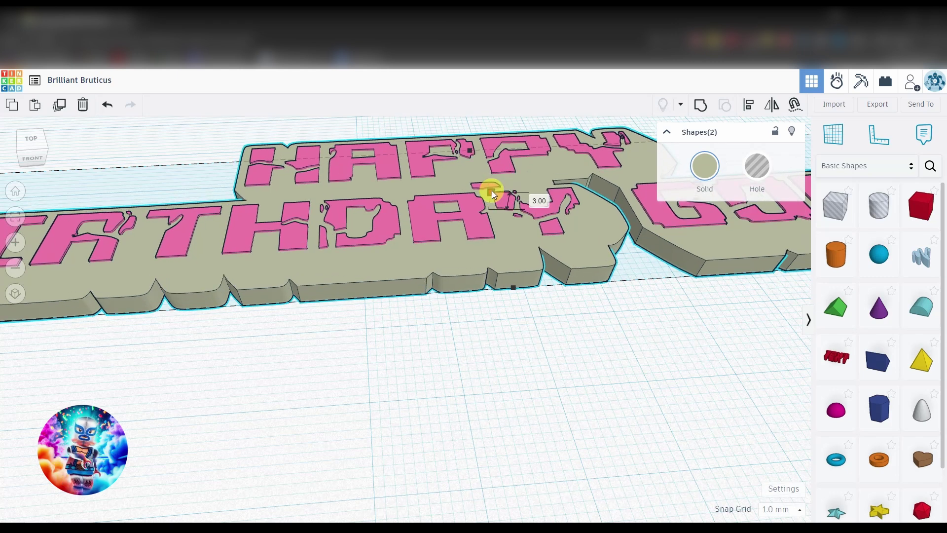
left_click_drag(492, 191, 492, 188)
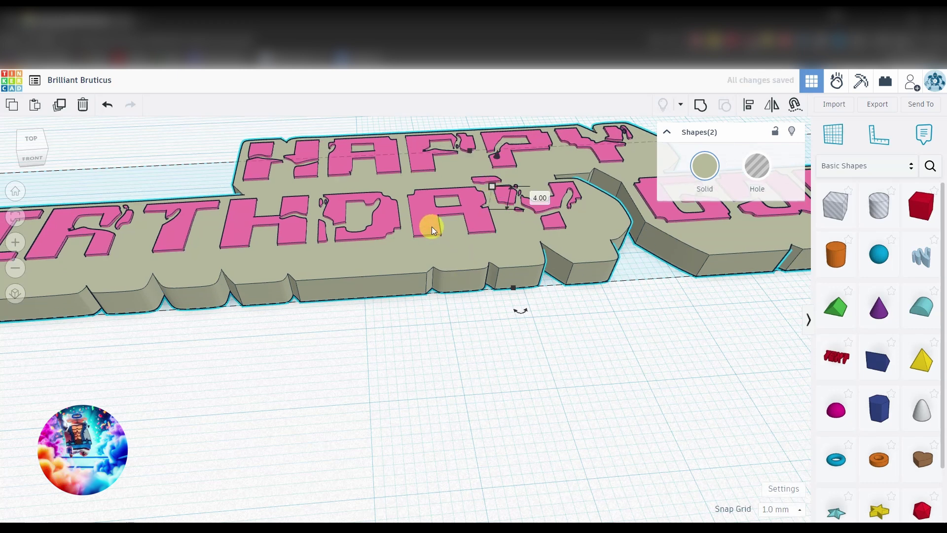
Step: Orbit around the sign to inspect it, then undo the last change
right_click_drag(514, 450, 552, 364)
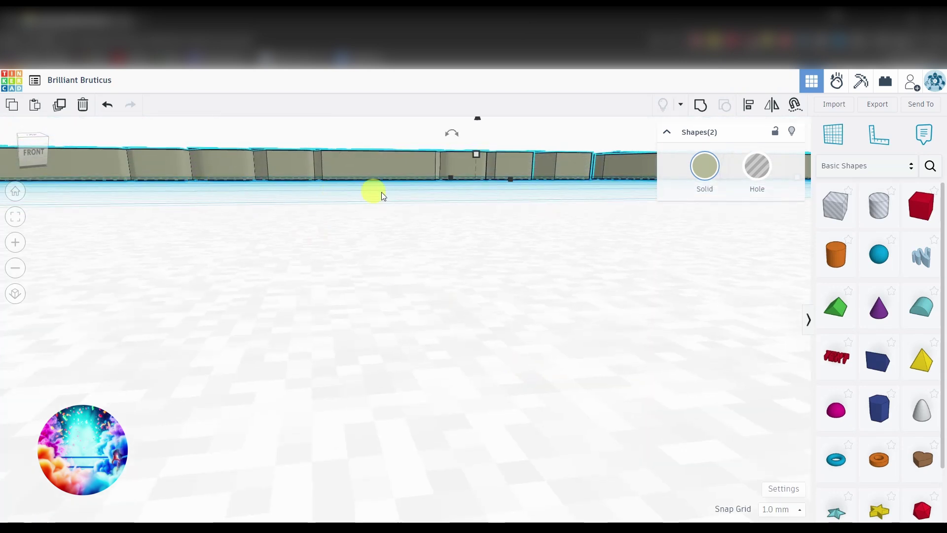
right_click_drag(431, 195, 385, 277)
scroll(333, 288, "up", 3)
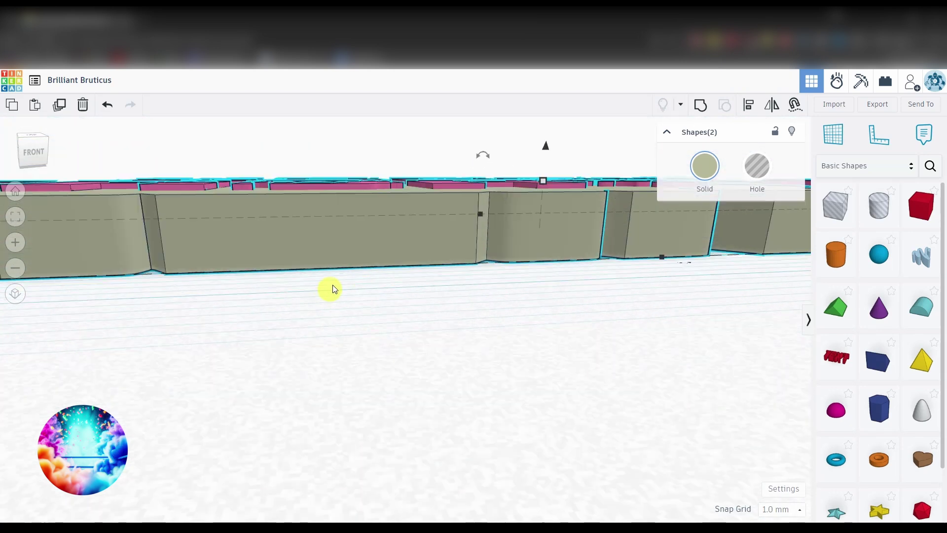
scroll(336, 329, "down", 3)
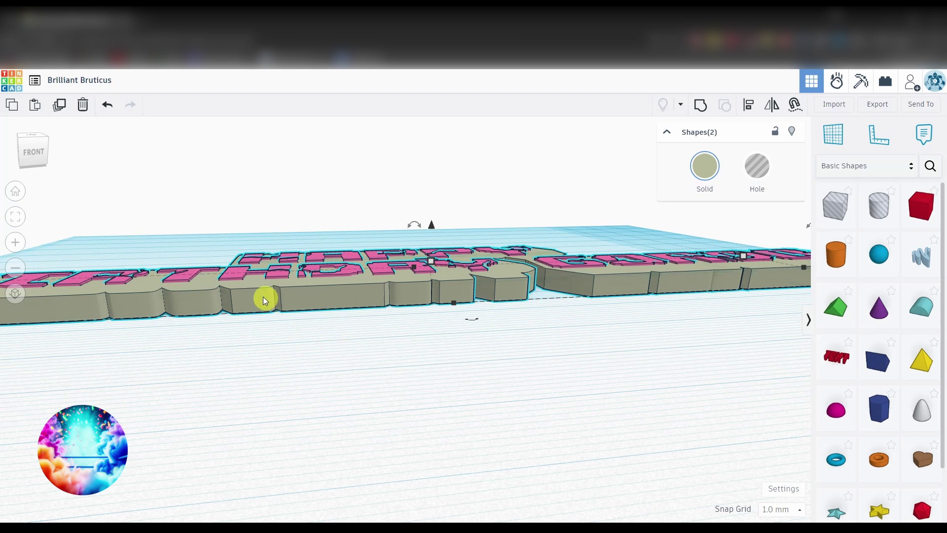
right_click_drag(315, 232, 323, 272)
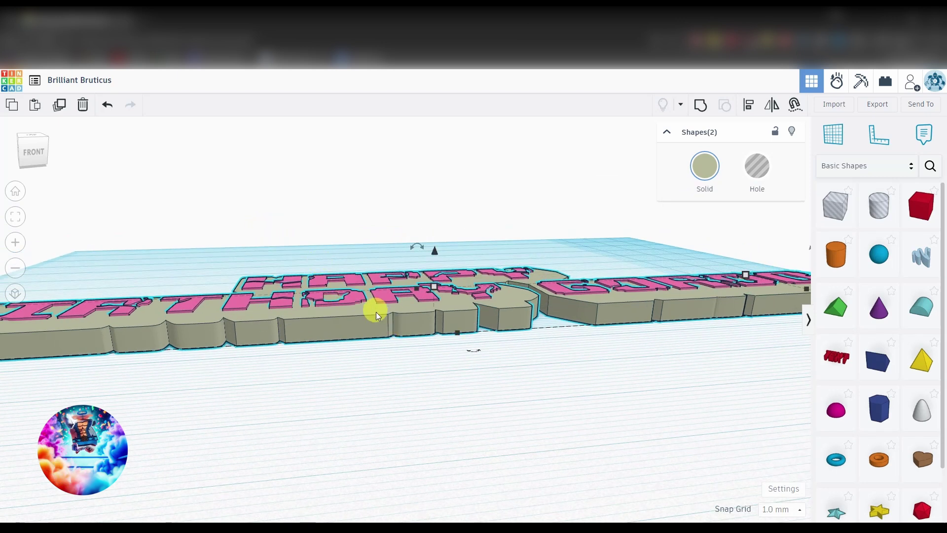
right_click_drag(374, 308, 354, 346)
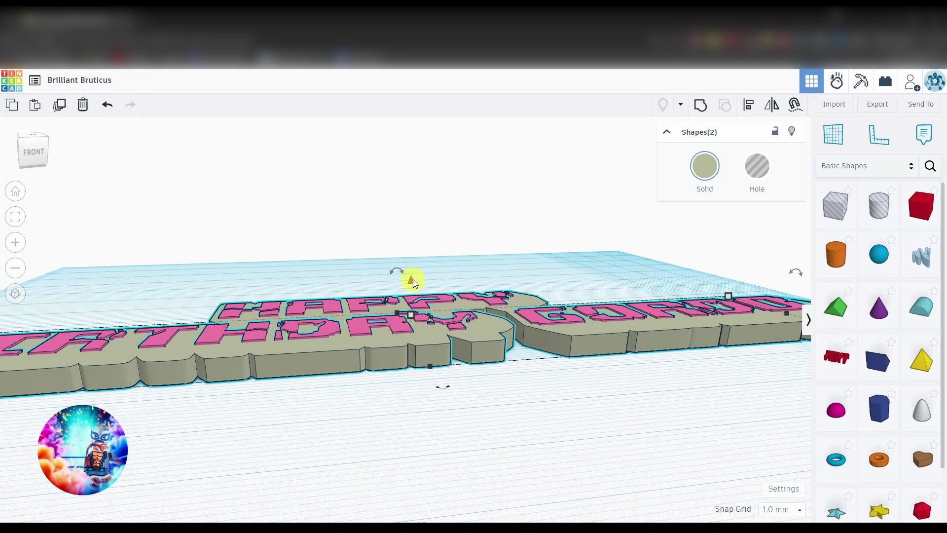
mouse_move(411, 312)
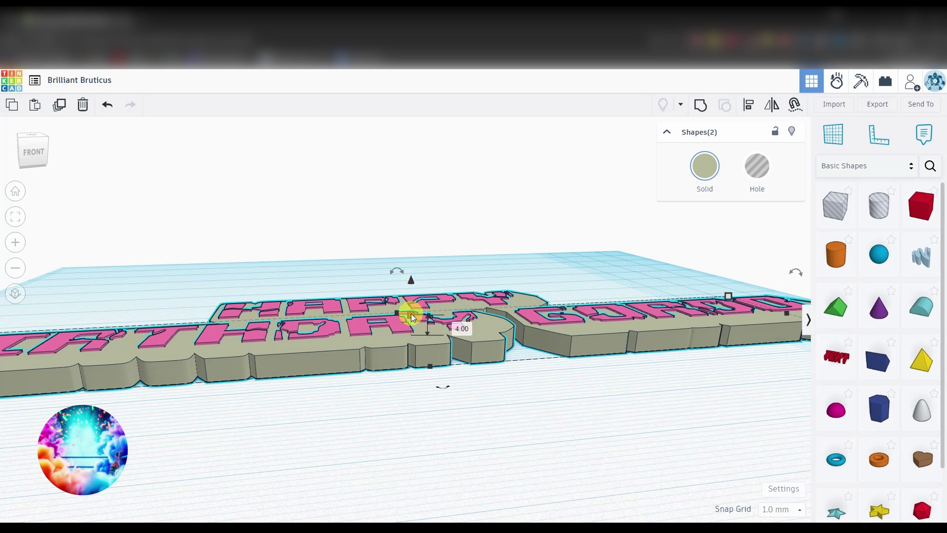
key("ctrl+z")
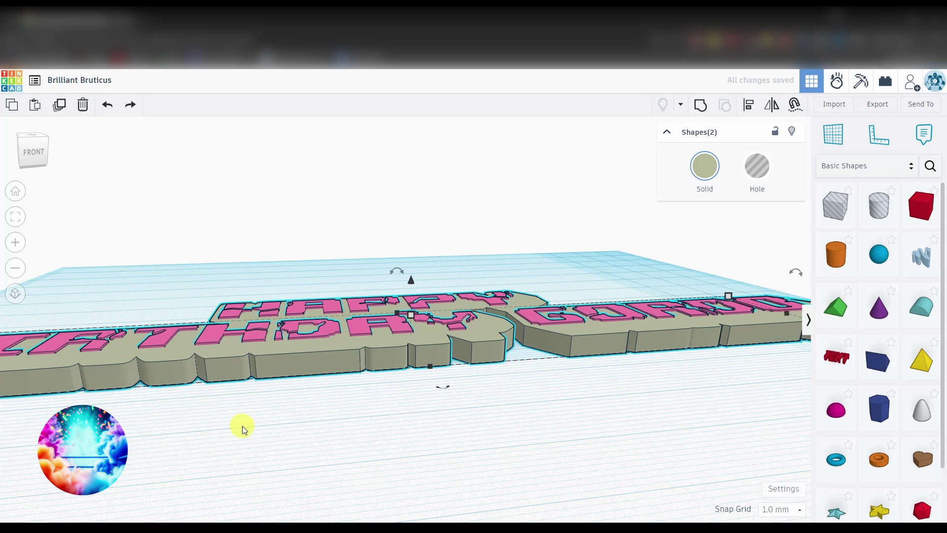
Step: Undo an accidental 6 mm height change, then raise the pink letters to 6 mm
left_click_drag(411, 316, 411, 307)
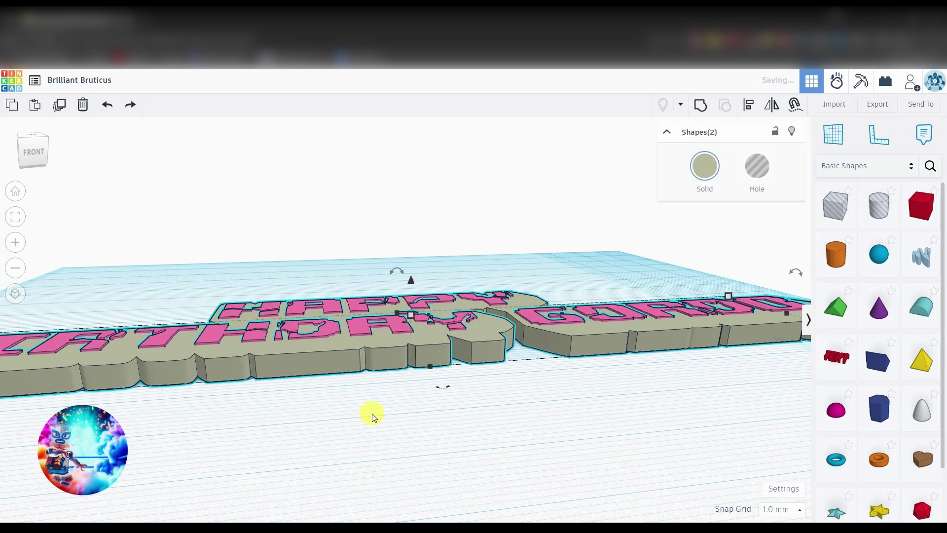
key("ctrl+z")
left_click(327, 332)
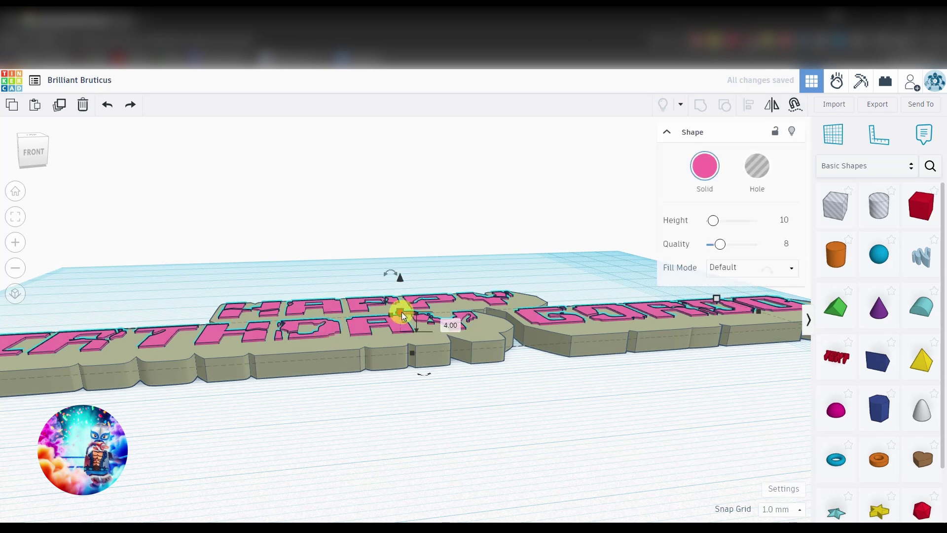
left_click_drag(403, 316, 398, 300)
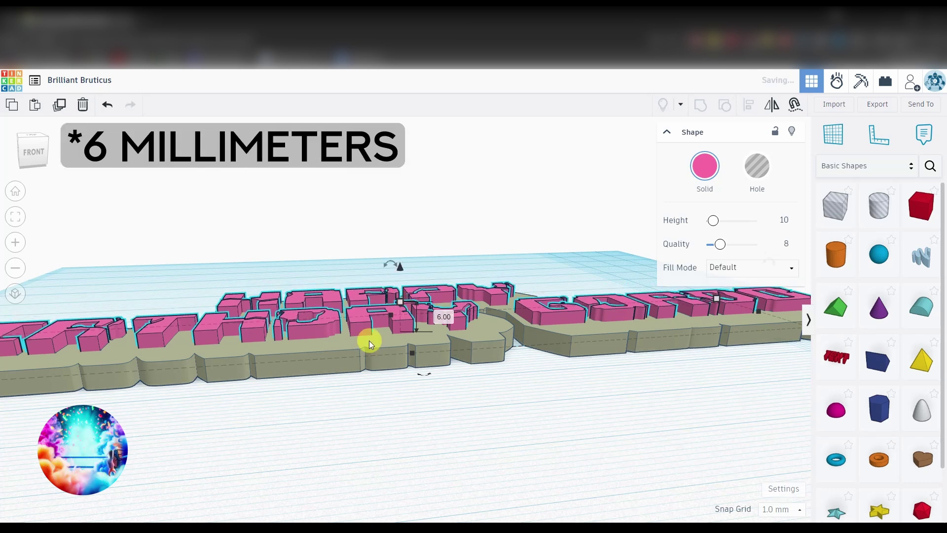
Step: Set the olive base plate to 4.00 mm high and view the name plate from above
left_click(345, 347)
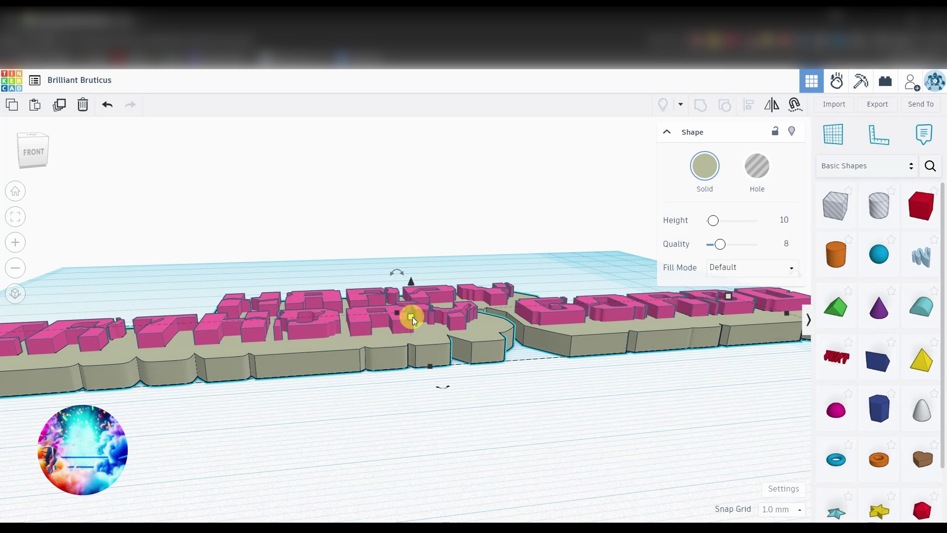
mouse_move(410, 319)
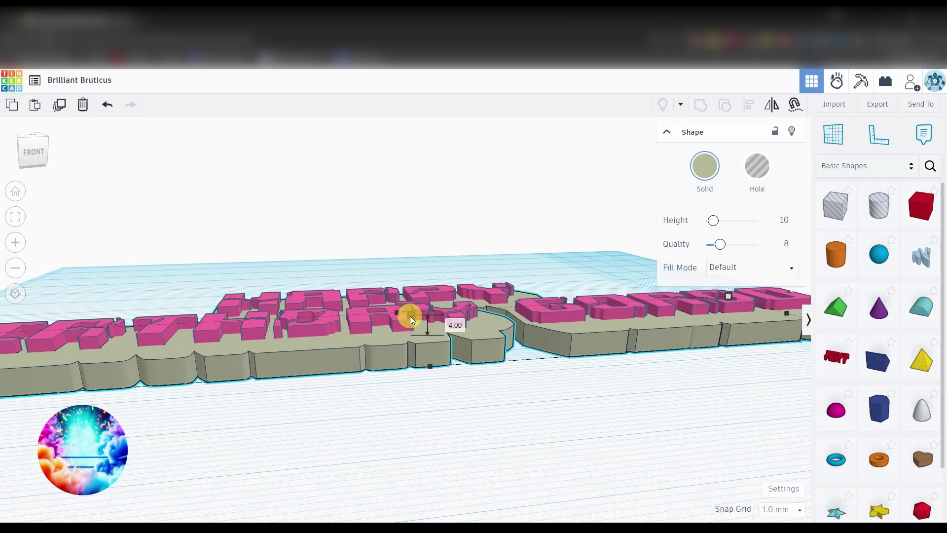
left_click(410, 319)
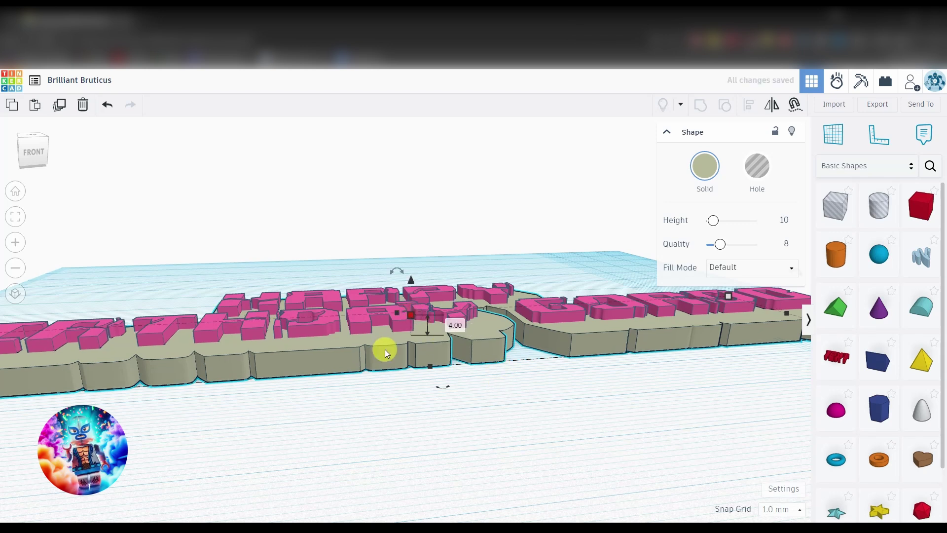
scroll(384, 349, "down", 5)
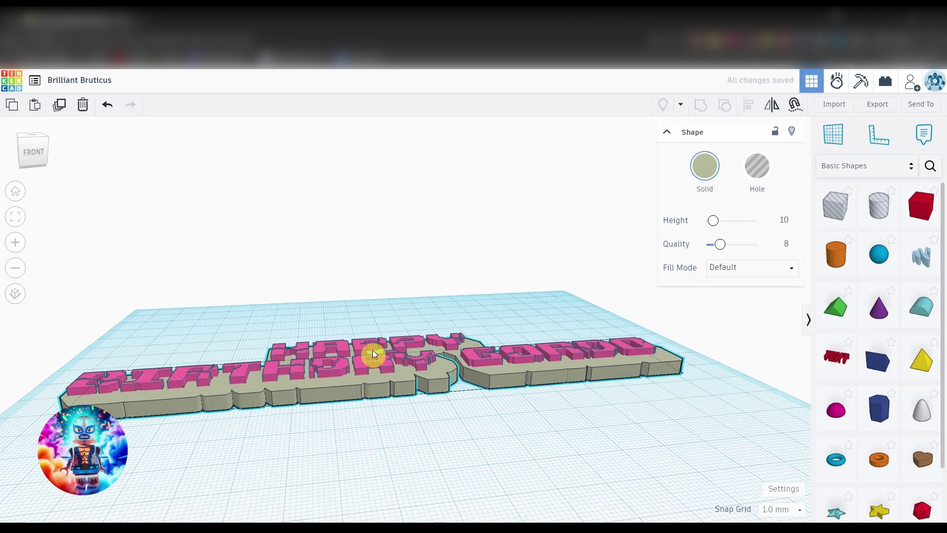
right_click_drag(372, 350, 398, 422)
scroll(402, 442, "up", 5)
middle_click_drag(397, 421, 512, 398)
scroll(511, 398, "down", 2)
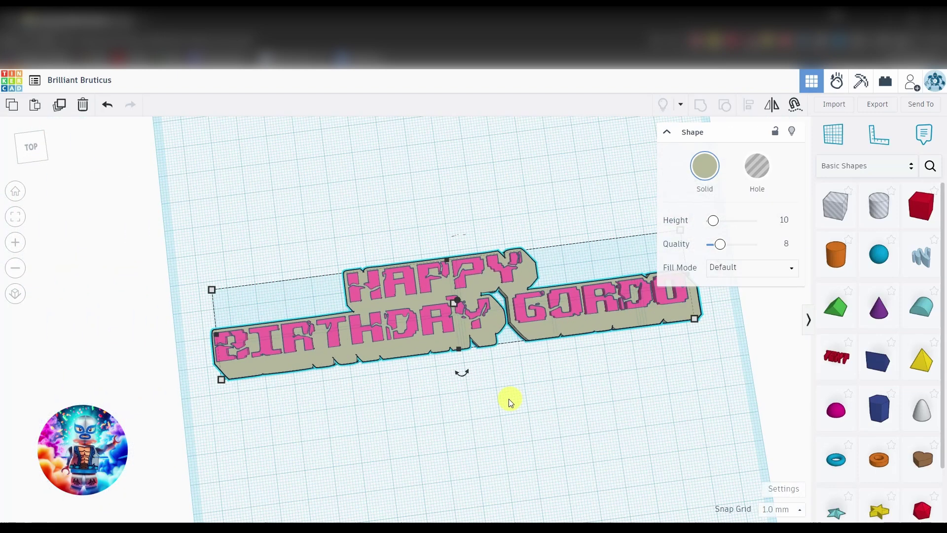
right_click_drag(525, 393, 546, 364)
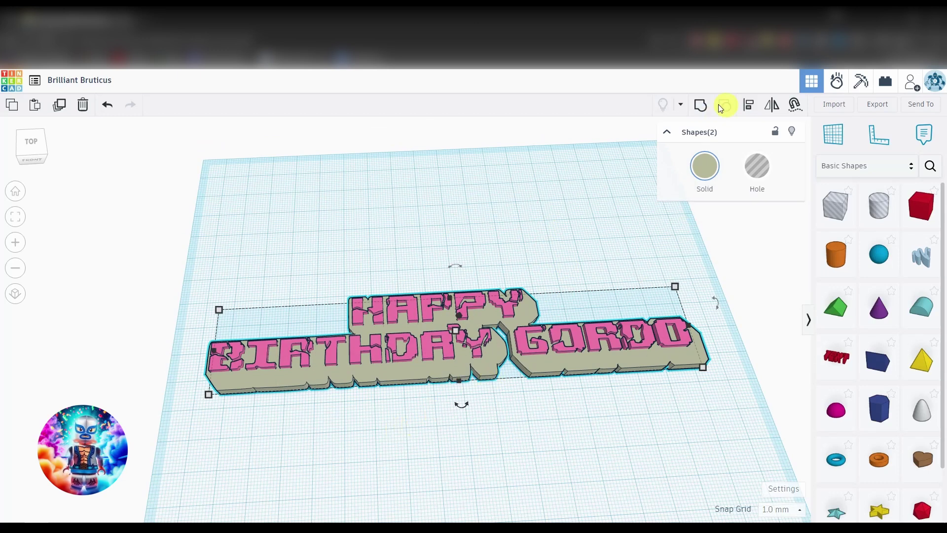
Step: Group the pink letters and olive plate into one object, then deselect it
left_click(701, 105)
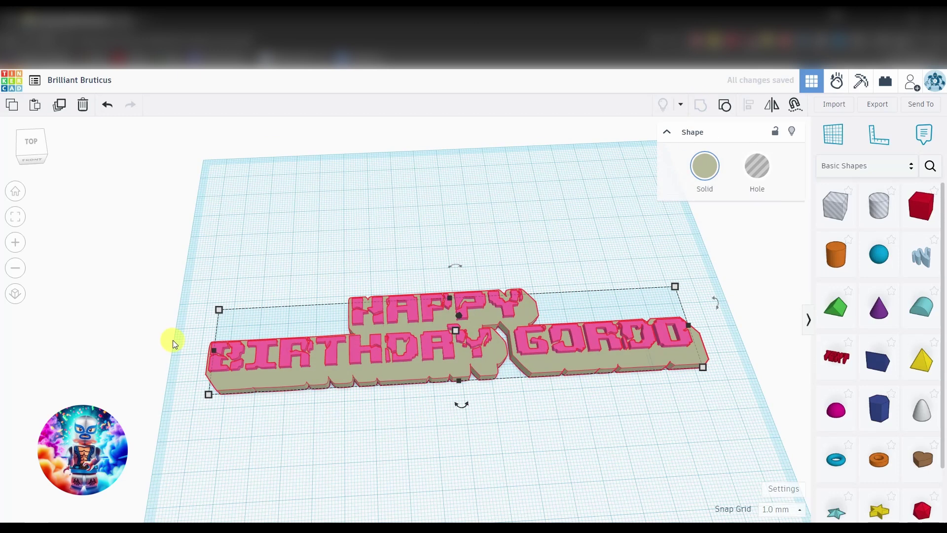
middle_click_drag(459, 437, 423, 381)
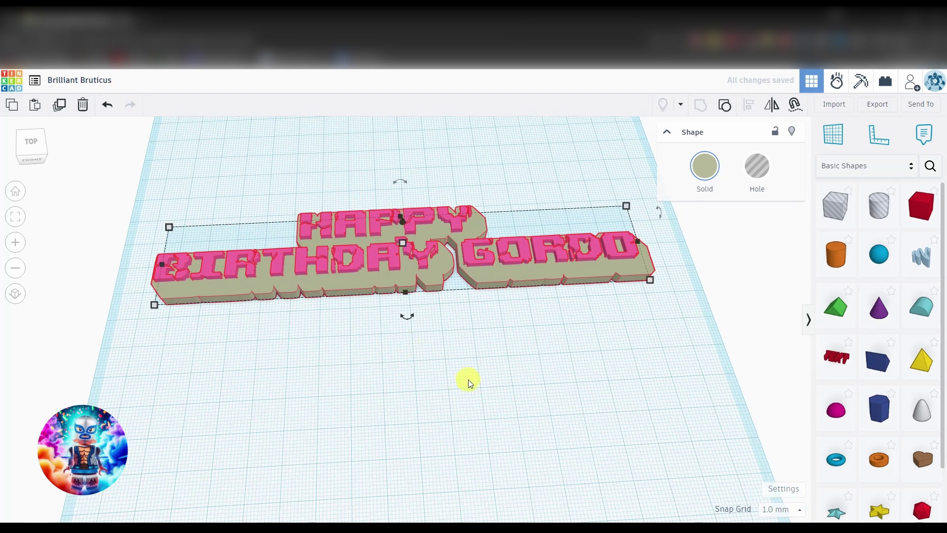
left_click(428, 427)
middle_click_drag(297, 331, 307, 353)
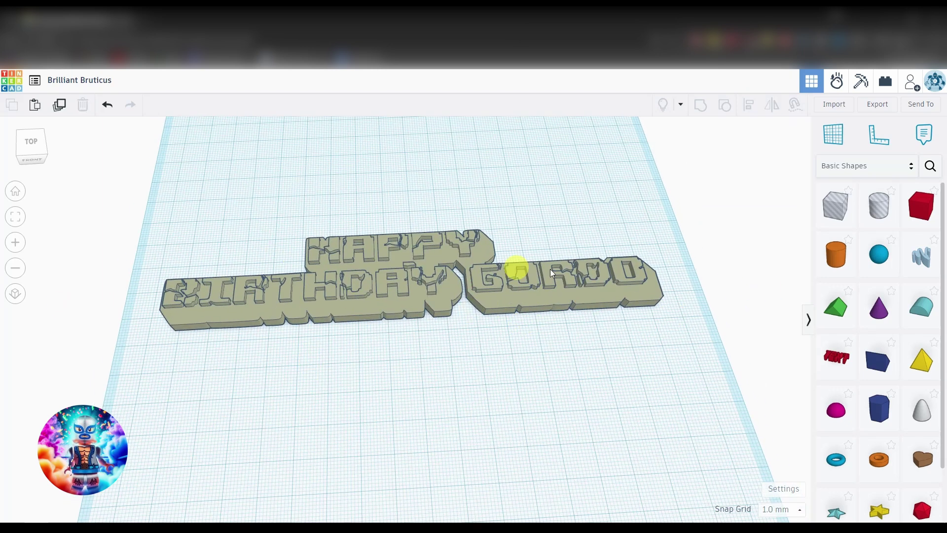
middle_click_drag(383, 372, 388, 261)
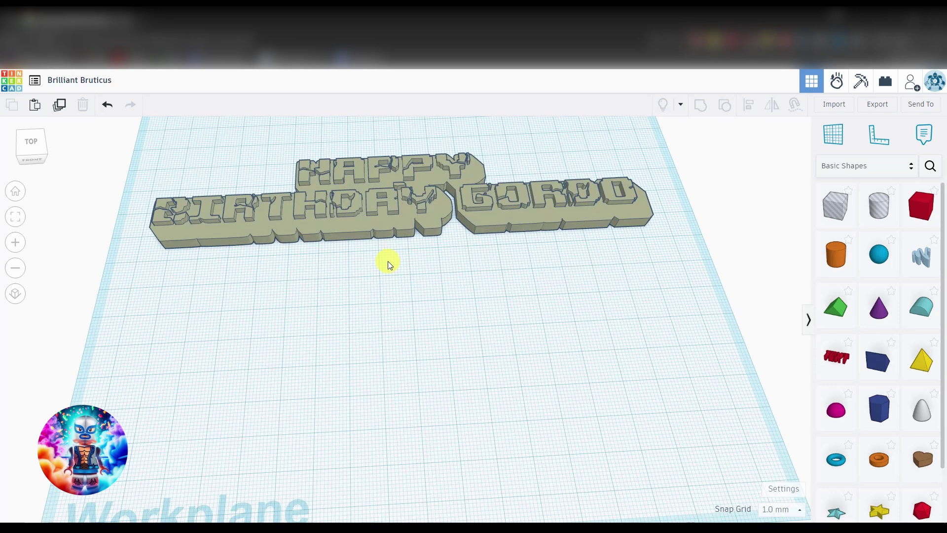
right_click_drag(393, 275, 392, 294)
middle_click_drag(392, 294, 389, 334)
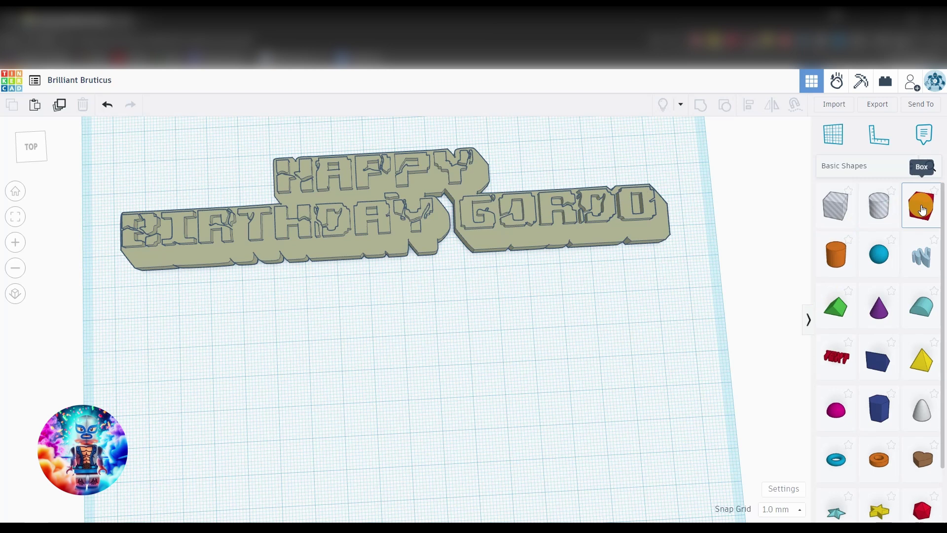
Step: Place a red box below the BIRTHDAY text and narrow its base to 3 mm wide
left_click_drag(923, 210, 404, 337)
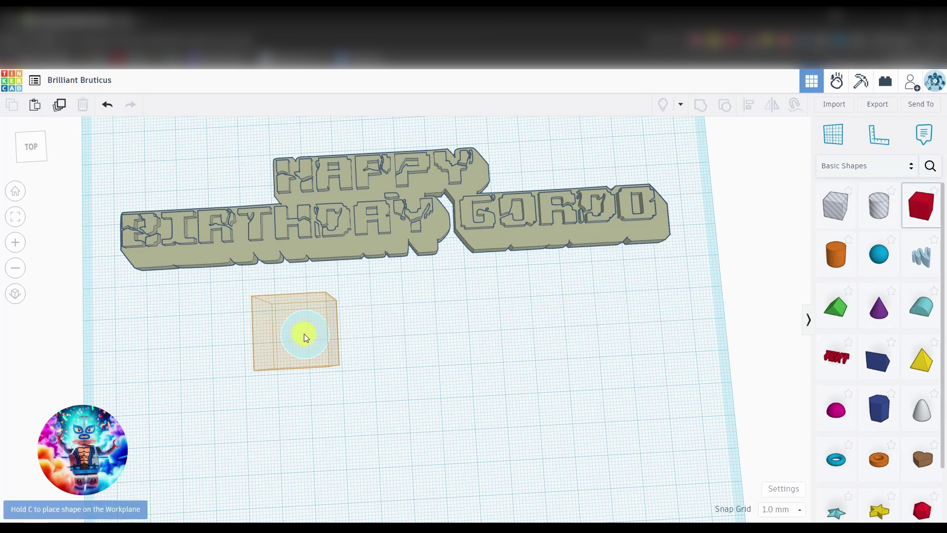
left_click_drag(303, 333, 251, 333)
middle_click_drag(364, 349, 418, 357)
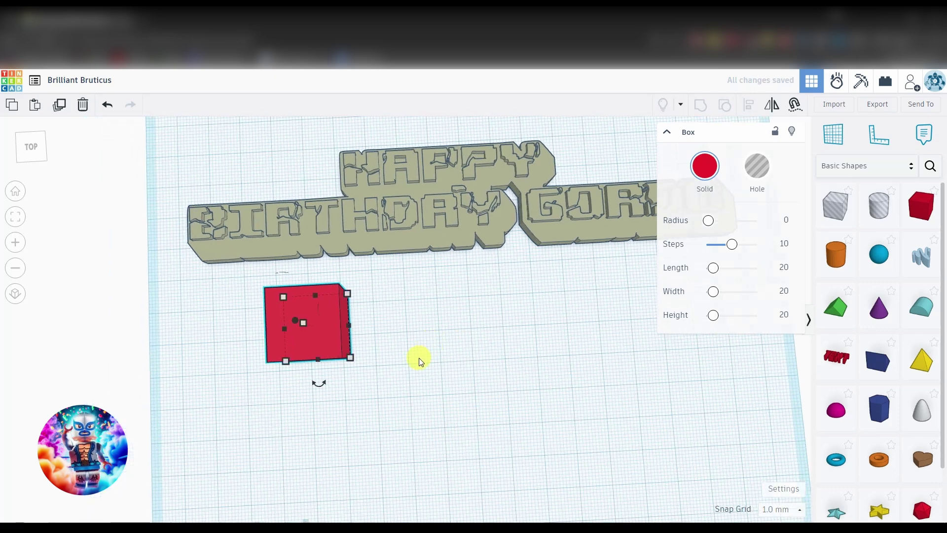
right_click_drag(419, 357, 751, 133)
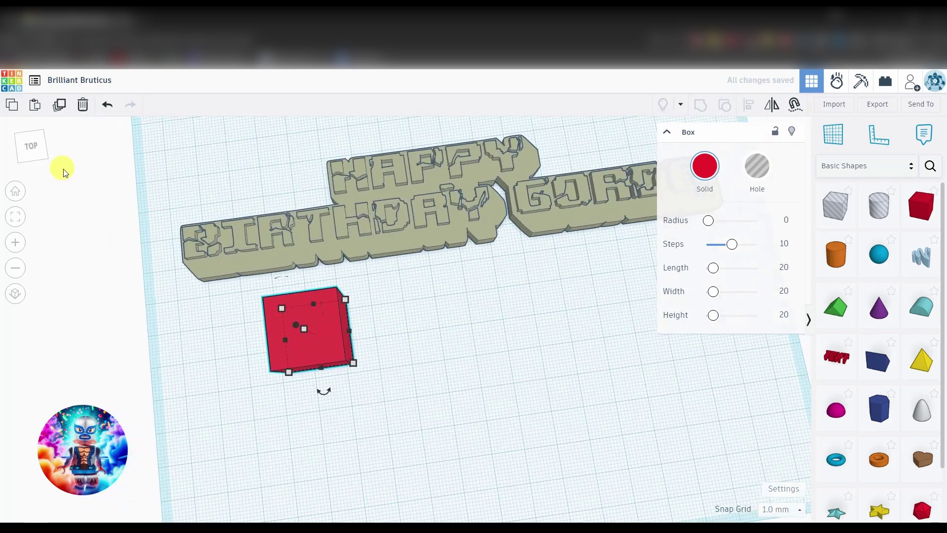
left_click(31, 147)
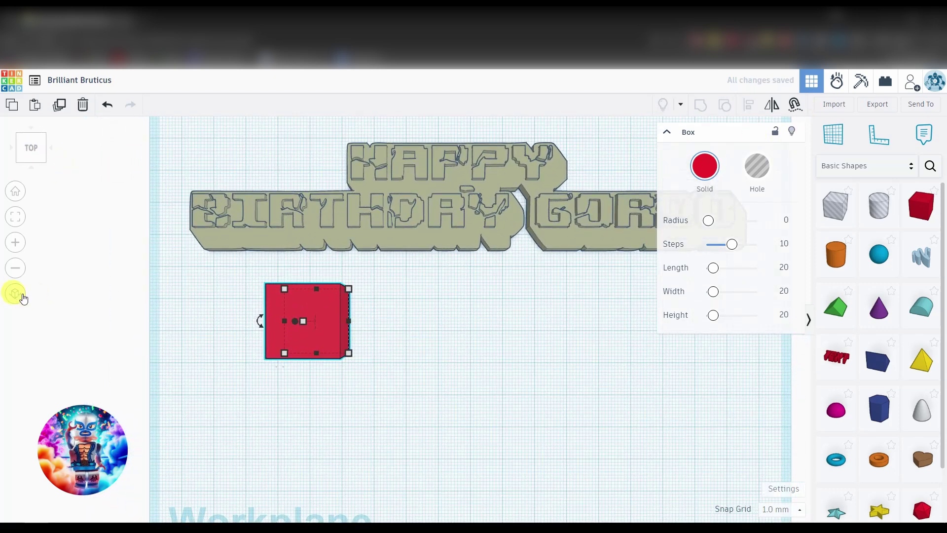
left_click(15, 294)
left_click_drag(347, 322, 292, 324)
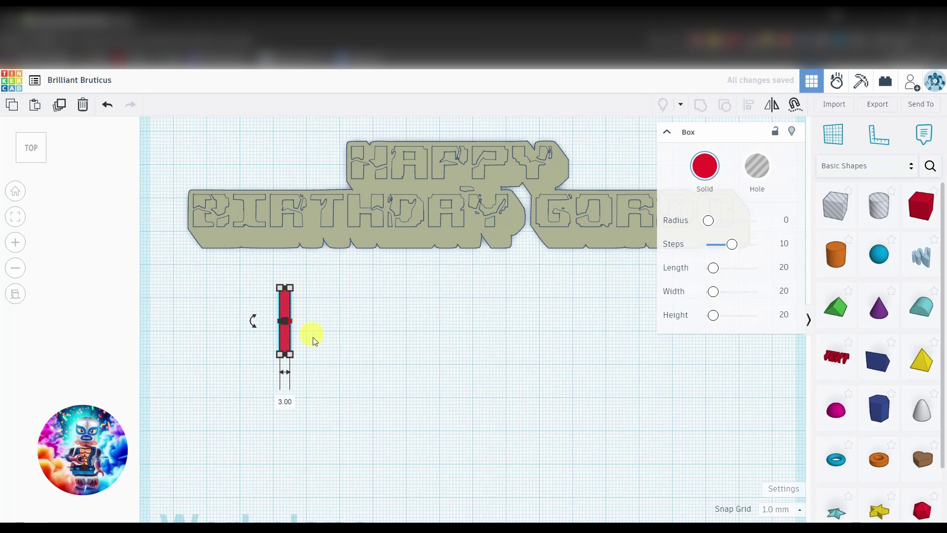
mouse_move(327, 302)
right_mouse_down()
mouse_move(328, 256)
mouse_move(349, 313)
mouse_move(297, 338)
mouse_move(332, 317)
mouse_move(327, 310)
right_mouse_up()
scroll(301, 274, "up", 10)
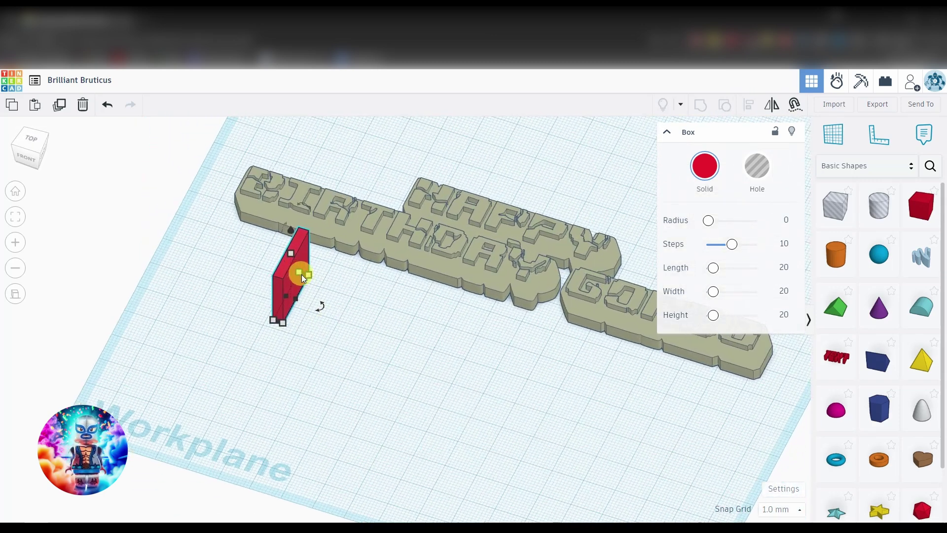
left_click_drag(188, 212, 166, 225)
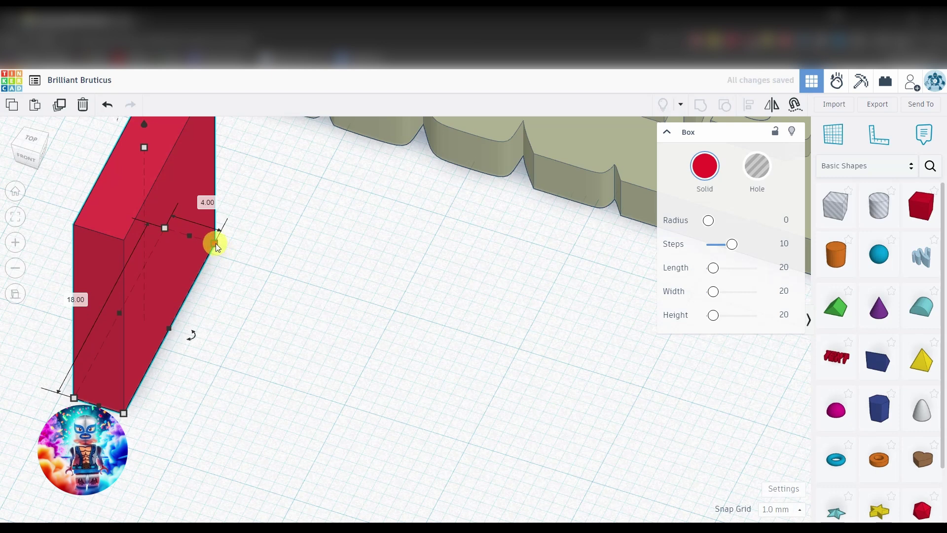
mouse_move(217, 245)
left_mouse_down()
mouse_move(248, 256)
mouse_move(208, 234)
left_mouse_up()
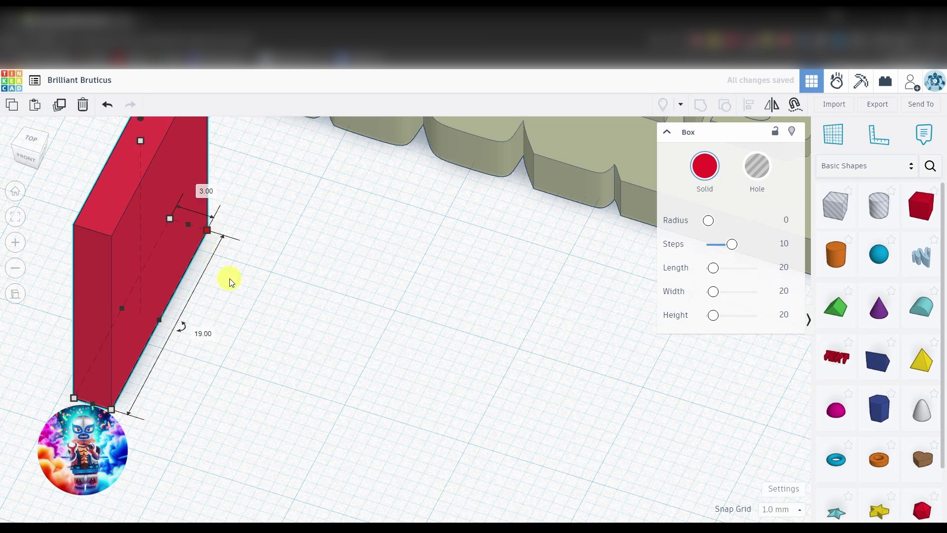
Step: Stretch the red box to 80 mm long, its top end reaching into the BIRTHDAY letters
scroll(231, 282, "down", 3)
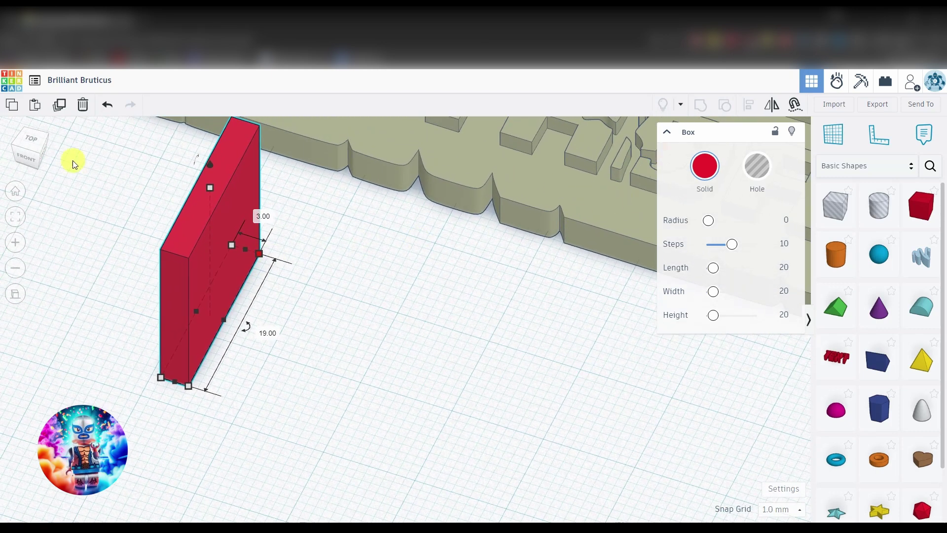
left_click(34, 142)
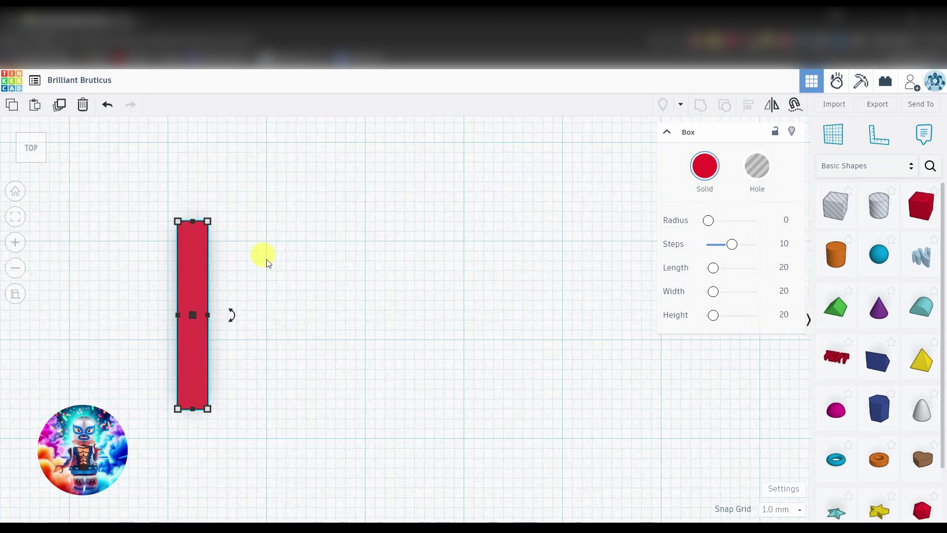
scroll(381, 353, "up", 5)
scroll(356, 351, "down", 3)
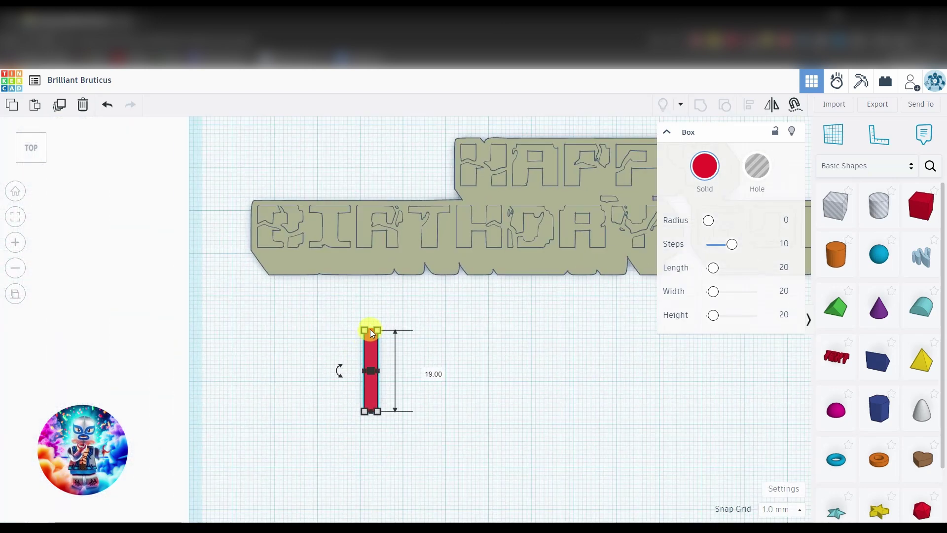
left_click_drag(370, 329, 373, 209)
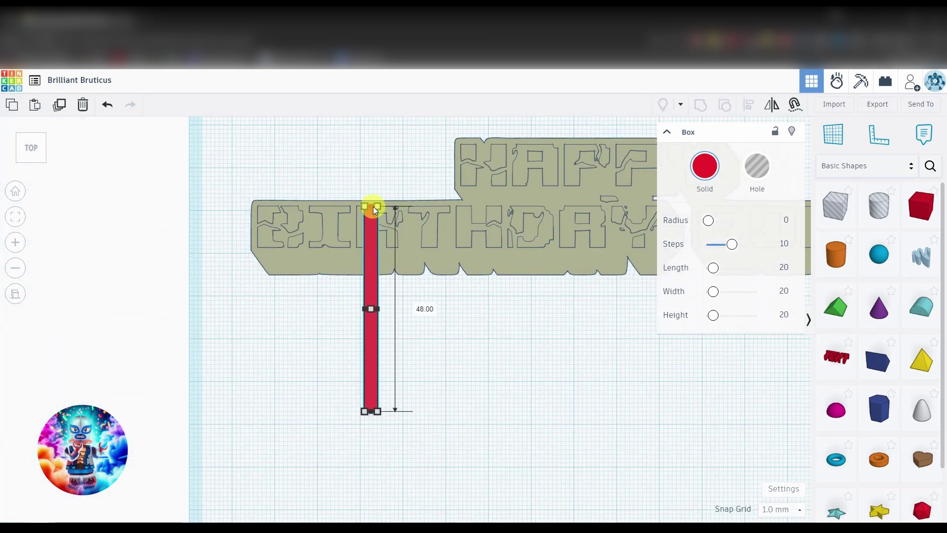
middle_click_drag(434, 275, 339, 205)
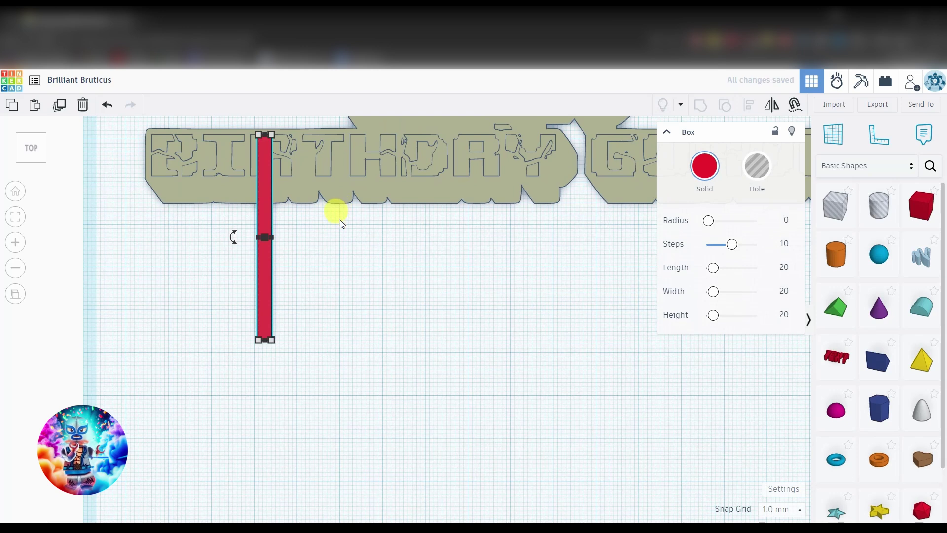
middle_click_drag(283, 309, 275, 283)
left_click_drag(274, 280, 275, 413)
Step: Lower the red box's height to 3 mm, making it a flat bar
scroll(378, 395, "down", 3)
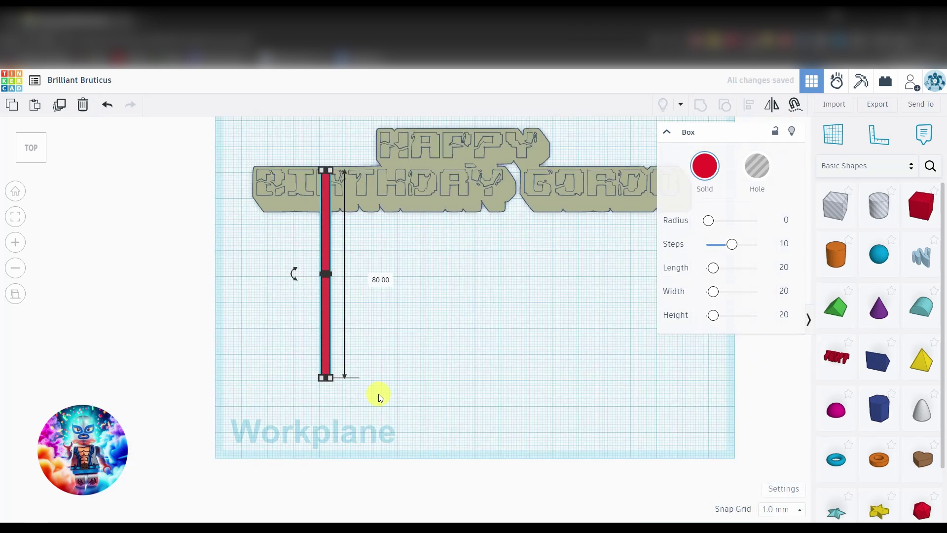
scroll(378, 394, "down", 2)
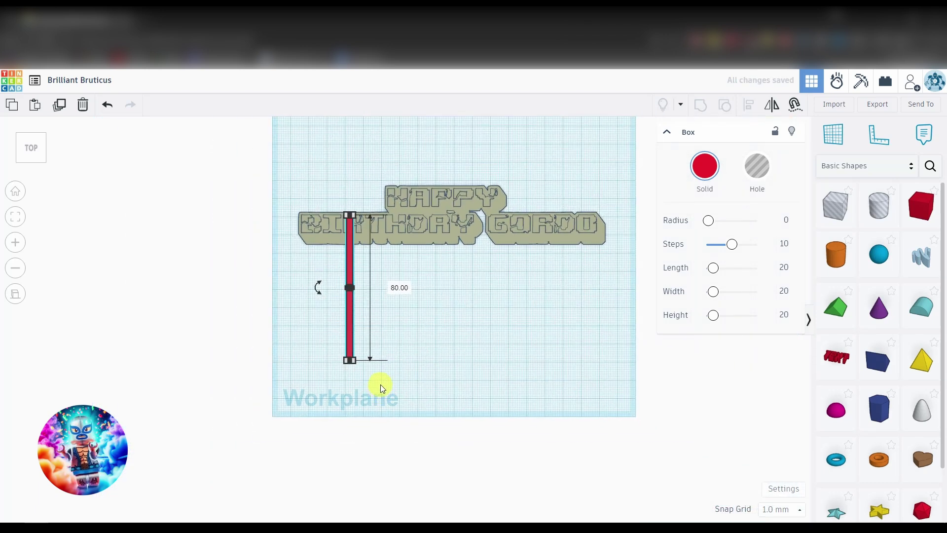
right_click_drag(412, 323, 423, 279)
scroll(406, 295, "up", 5)
scroll(405, 292, "up", 2)
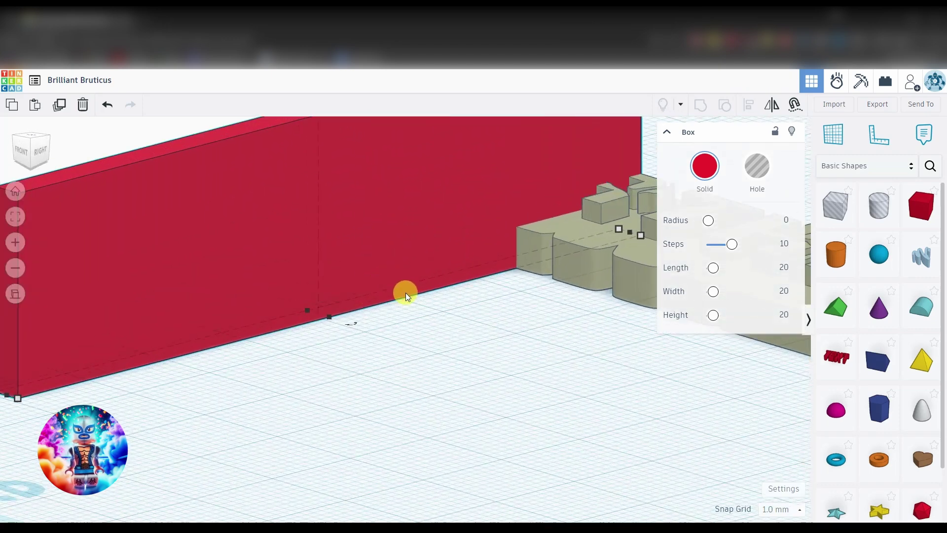
scroll(379, 239, "down", 2)
left_click_drag(336, 150, 337, 285)
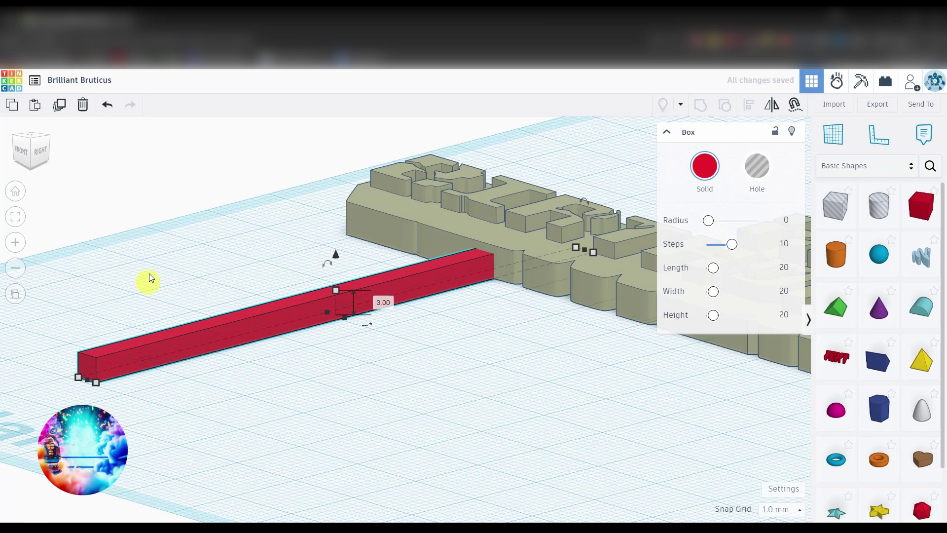
right_click_drag(149, 273, 387, 260)
Step: Place a green Roof shape on the workplane beside the red bar
left_click(23, 148)
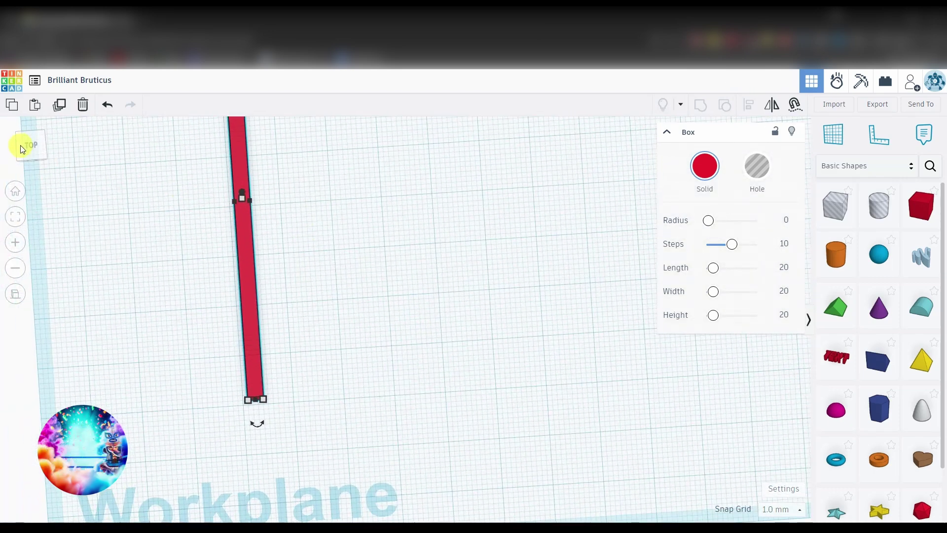
left_click(28, 145)
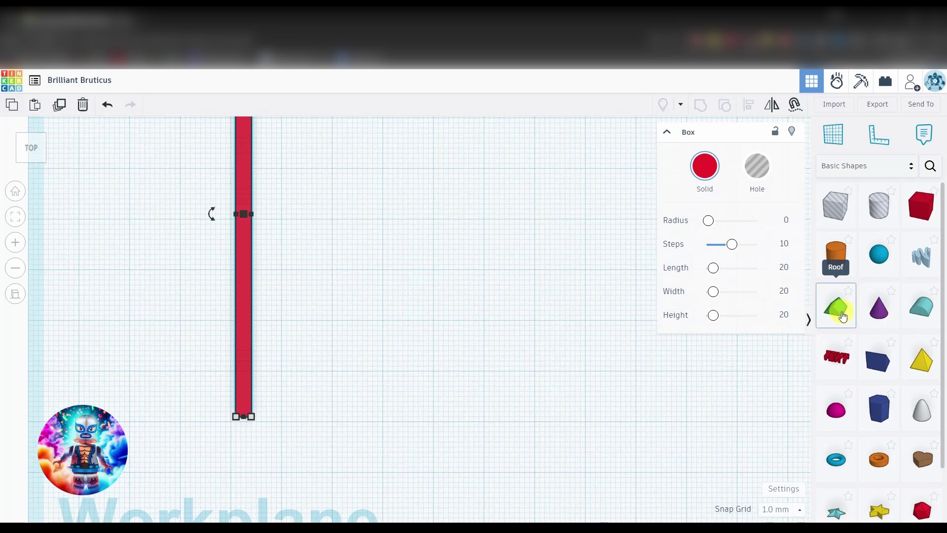
left_click_drag(843, 316, 379, 324)
right_click_drag(478, 328, 573, 243)
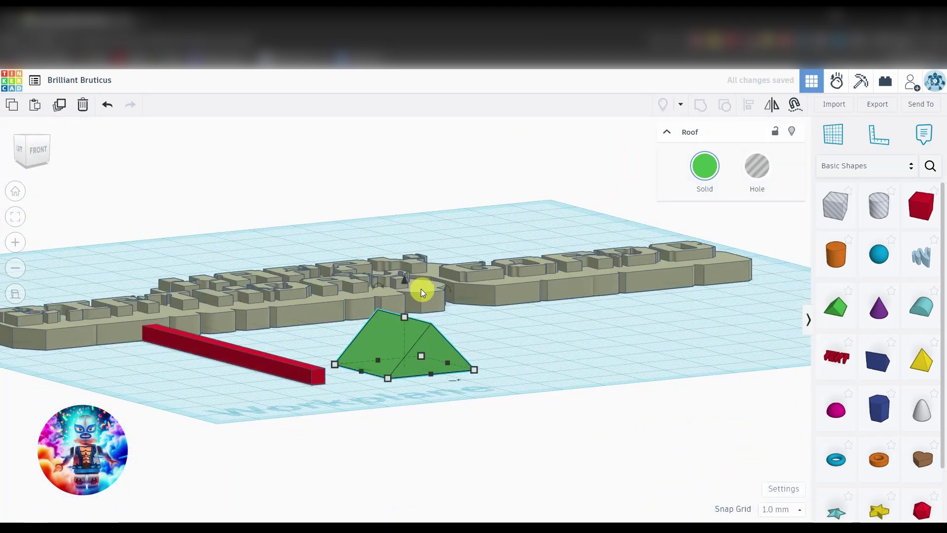
right_click_drag(492, 295, 381, 294)
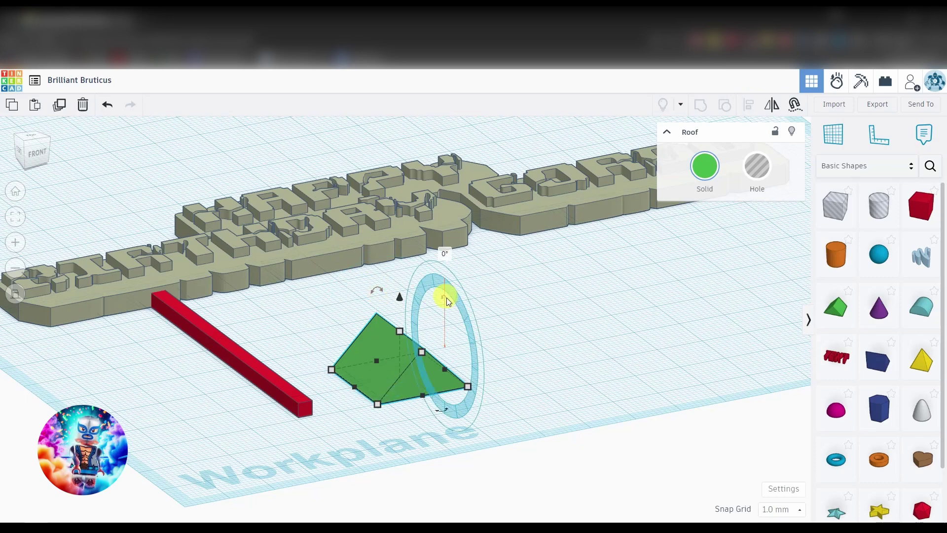
Step: Rotate the green roof 90° so its pointed face stands vertical
left_click_drag(446, 298, 470, 360)
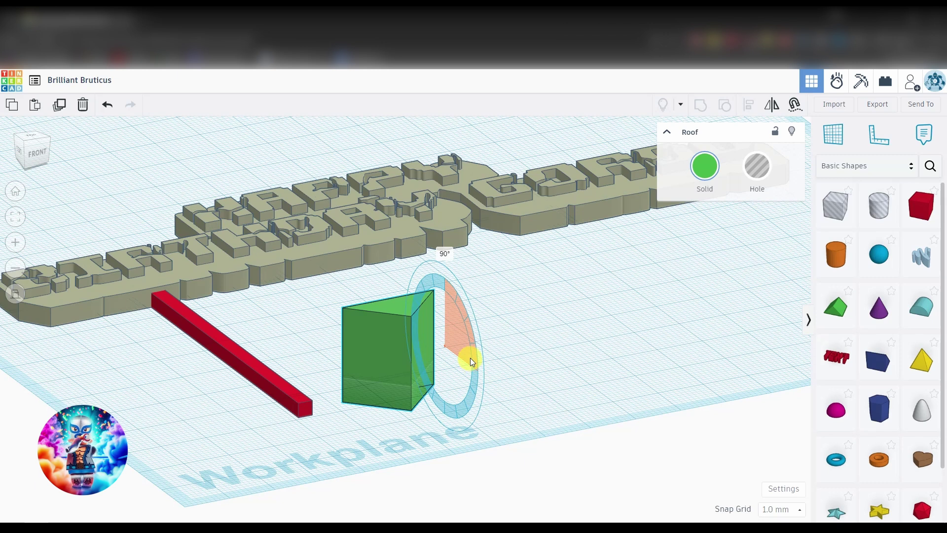
mouse_move(470, 357)
left_mouse_down()
mouse_move(467, 331)
mouse_move(469, 359)
left_mouse_up()
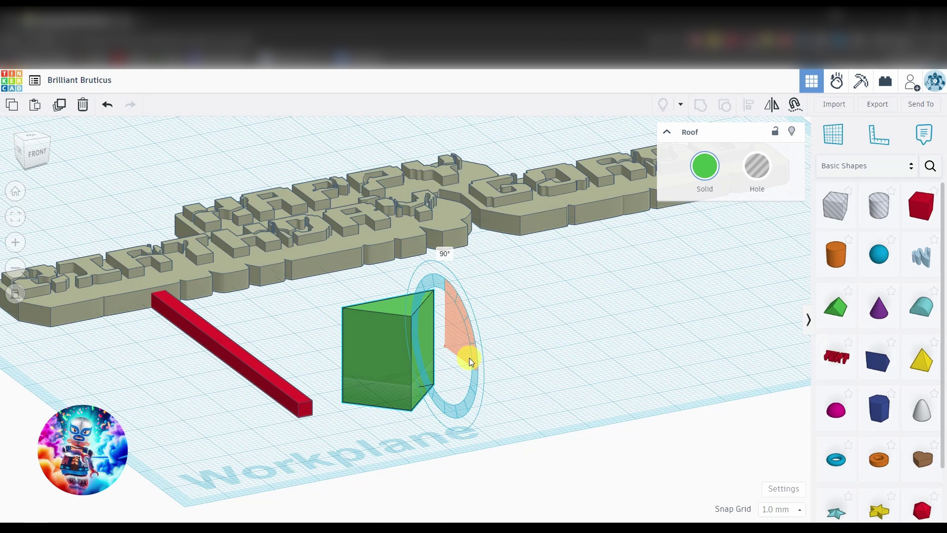
left_click_drag(469, 357, 470, 357)
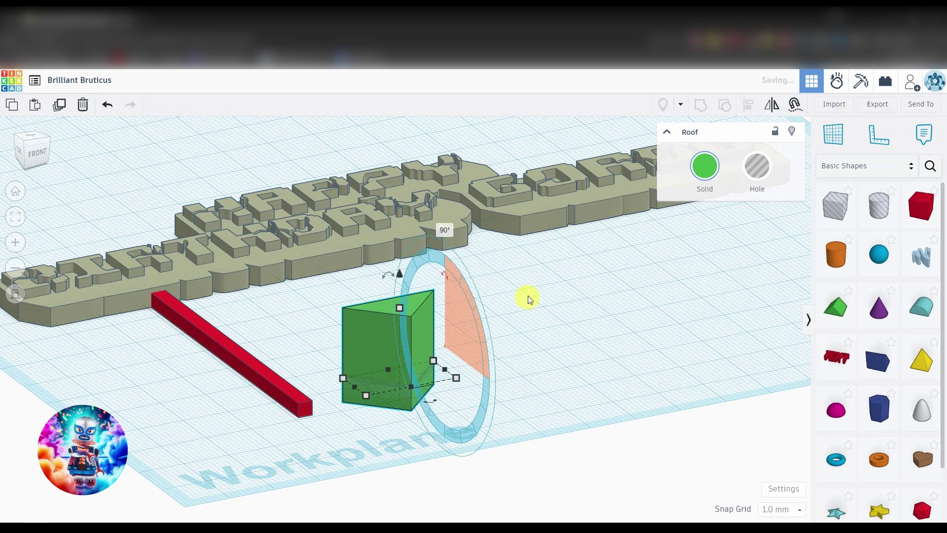
Step: Move the roof to the red bar's end and narrow it to 3 mm wide
left_click(35, 139)
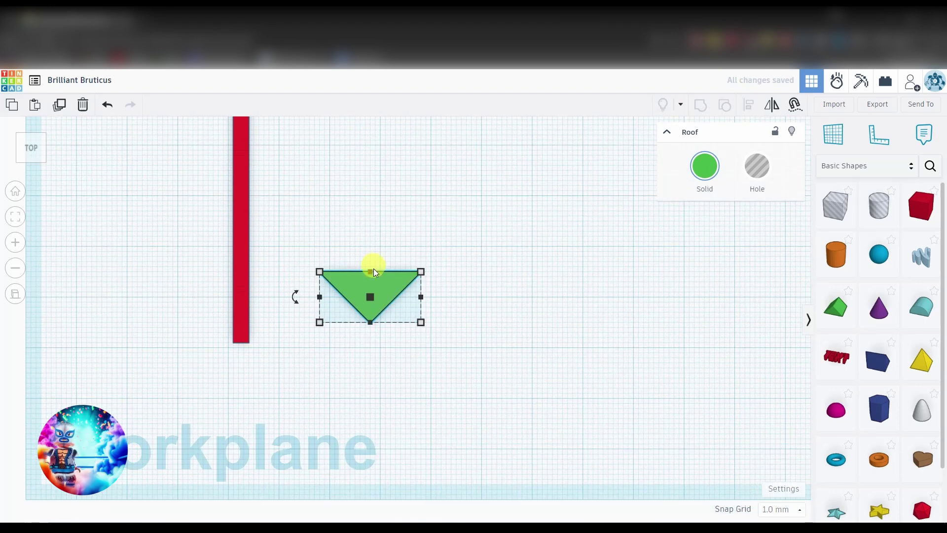
left_click_drag(369, 287, 241, 359)
scroll(270, 360, "up", 5)
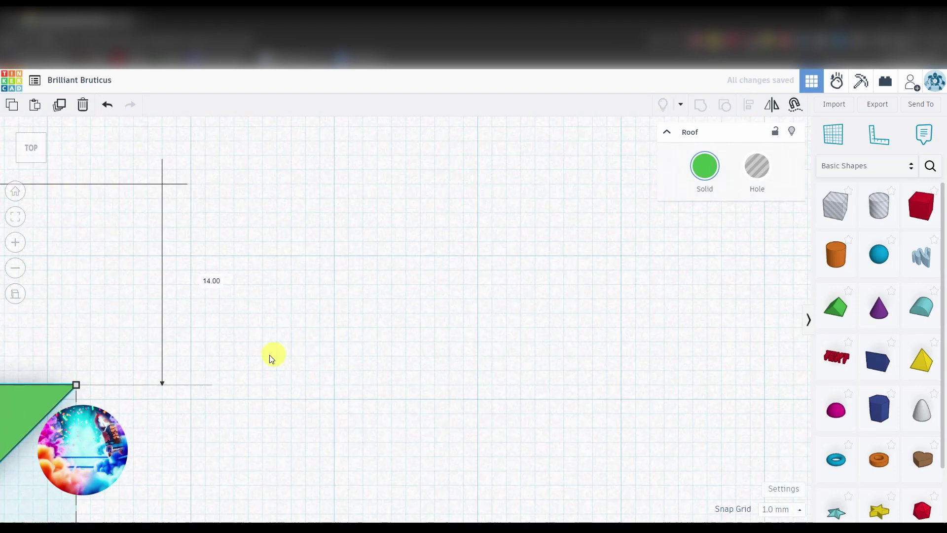
middle_click_drag(270, 354, 501, 254)
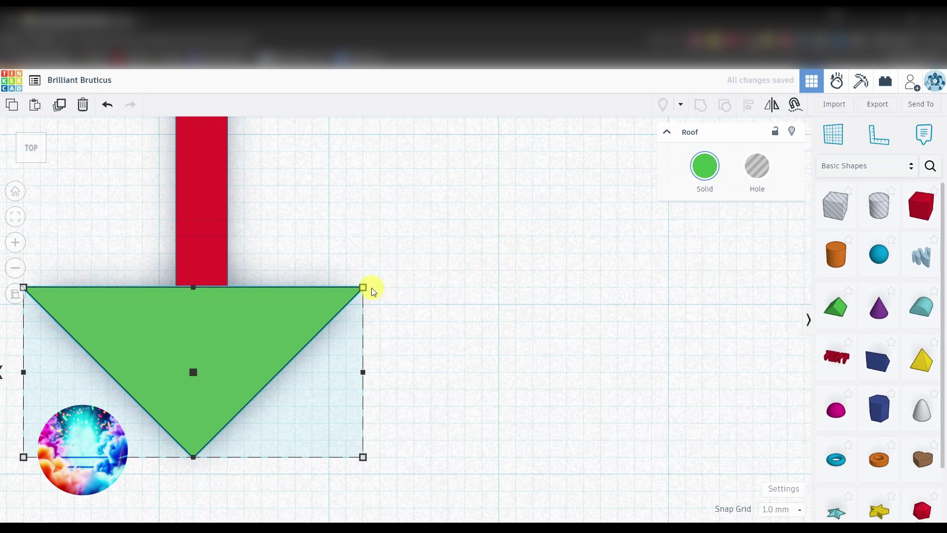
left_click_drag(364, 286, 227, 285)
middle_click_drag(205, 294, 258, 296)
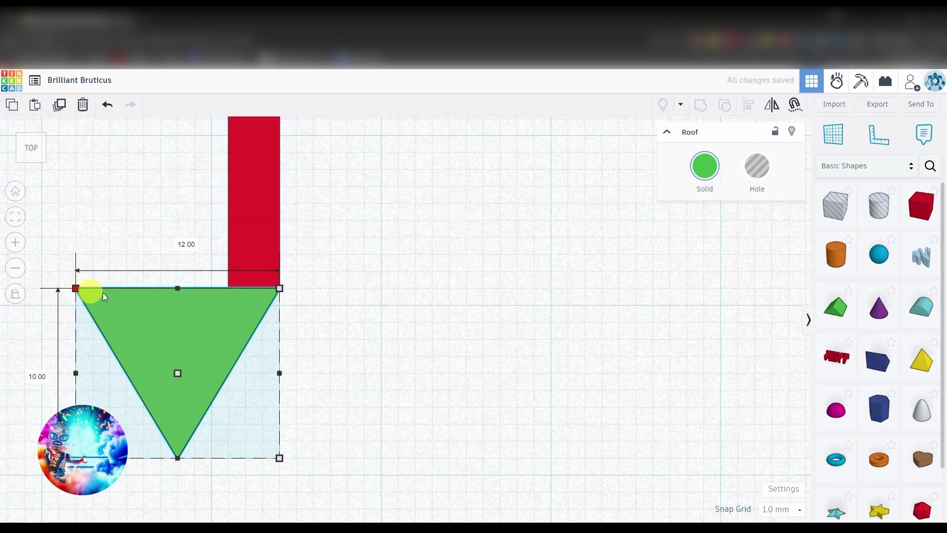
left_click_drag(102, 293, 225, 292)
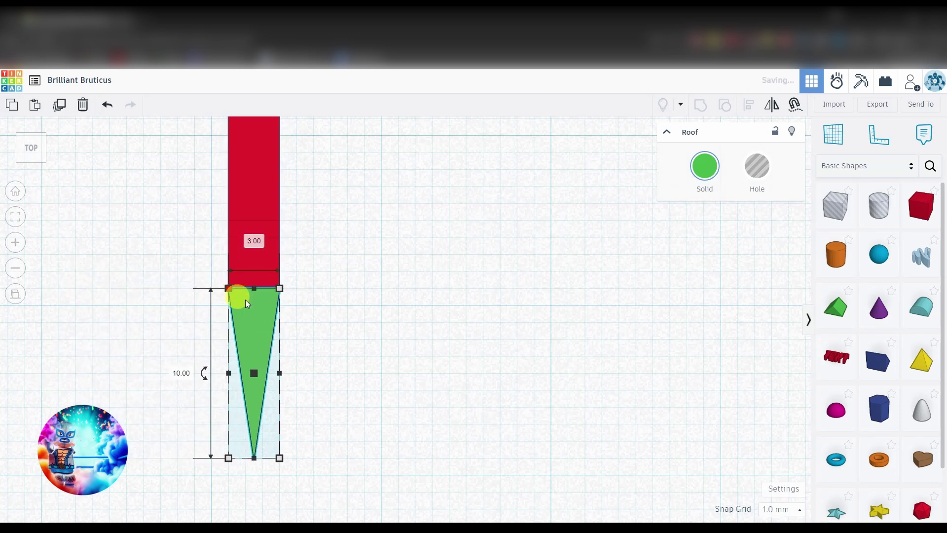
left_click_drag(255, 457, 253, 390)
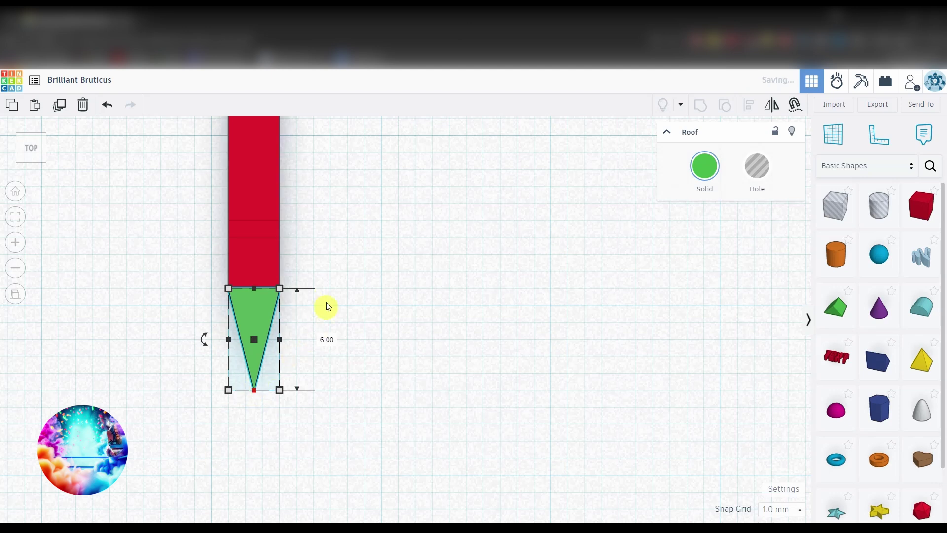
Step: Set the roof's elevation to 0 and cut its height to 3 mm
right_click_drag(345, 330, 307, 442)
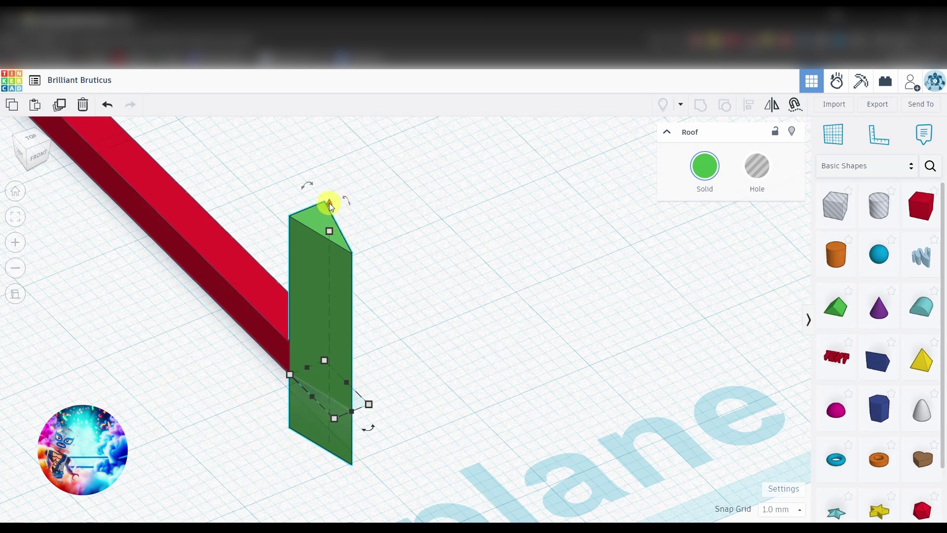
left_click_drag(339, 202, 338, 148)
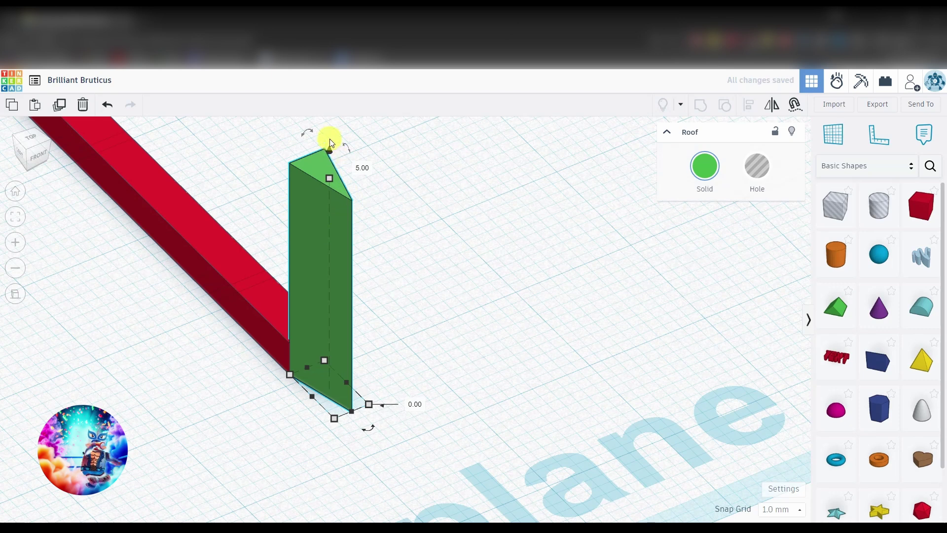
mouse_move(329, 148)
left_mouse_down()
mouse_move(332, 192)
mouse_move(336, 148)
left_mouse_up()
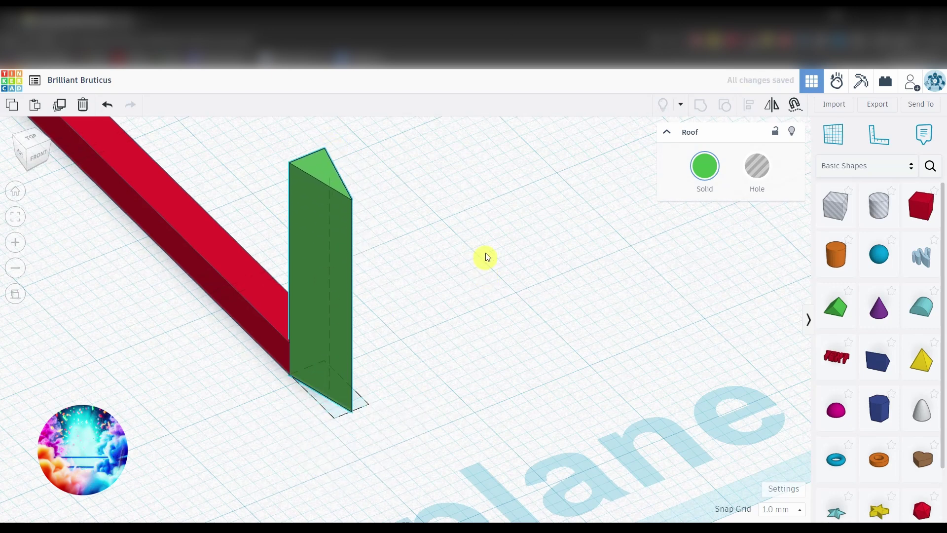
mouse_move(484, 256)
right_mouse_down()
mouse_move(493, 203)
mouse_move(488, 244)
right_mouse_up()
key("f")
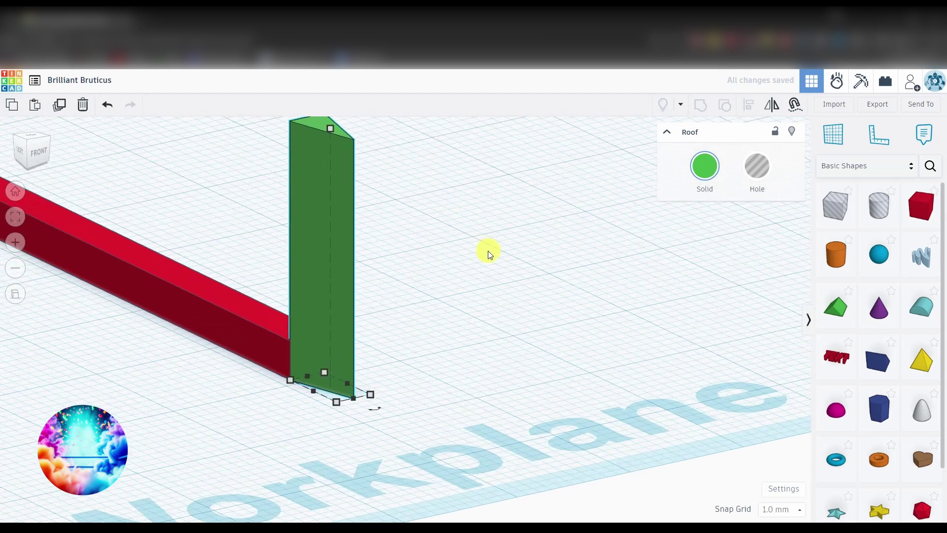
left_click_drag(289, 181, 285, 395)
scroll(341, 392, "down", 2)
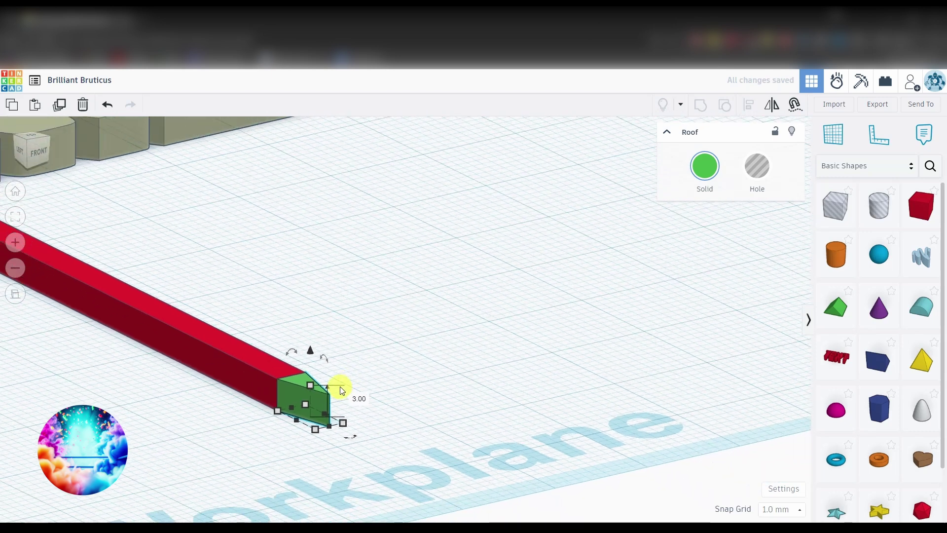
left_click(122, 287)
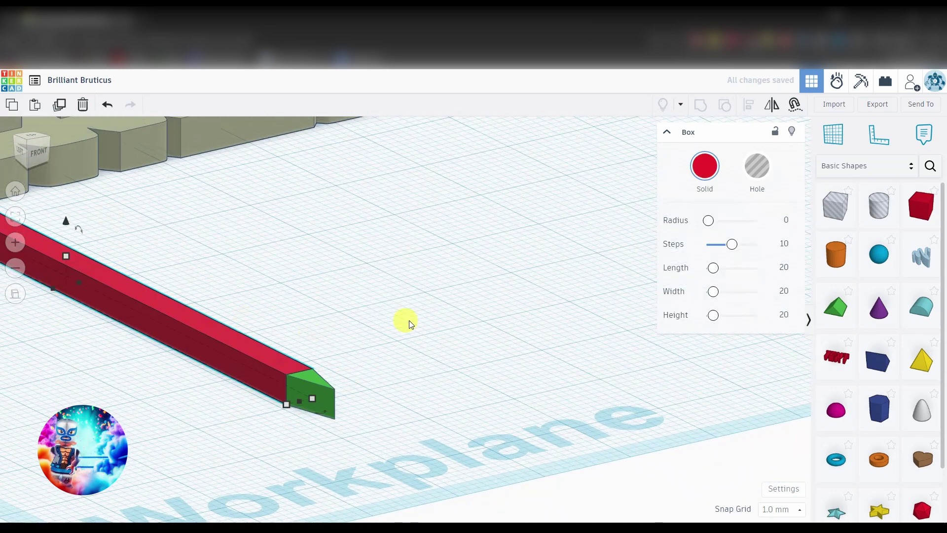
Step: Group the red bar and green tip into one red post, shifted to a 9.00 offset under BIRTHDAY
left_click_drag(410, 321, 205, 459)
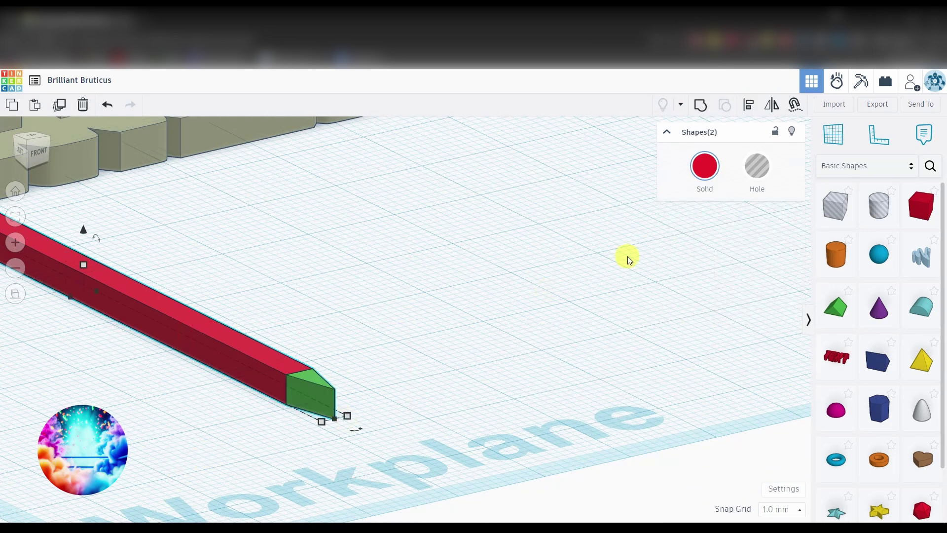
left_click(700, 106)
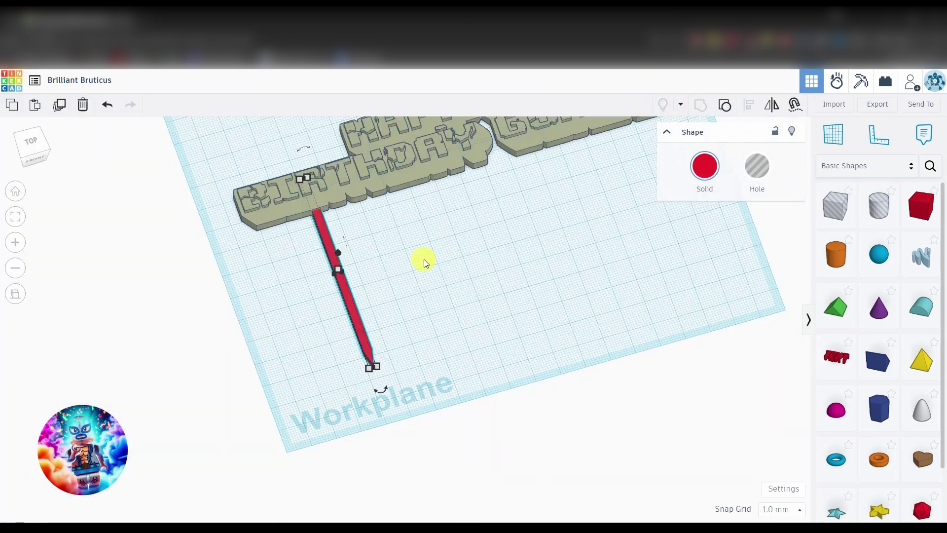
right_click_drag(442, 225, 332, 369)
right_click_drag(368, 301, 661, 164)
left_click(33, 143)
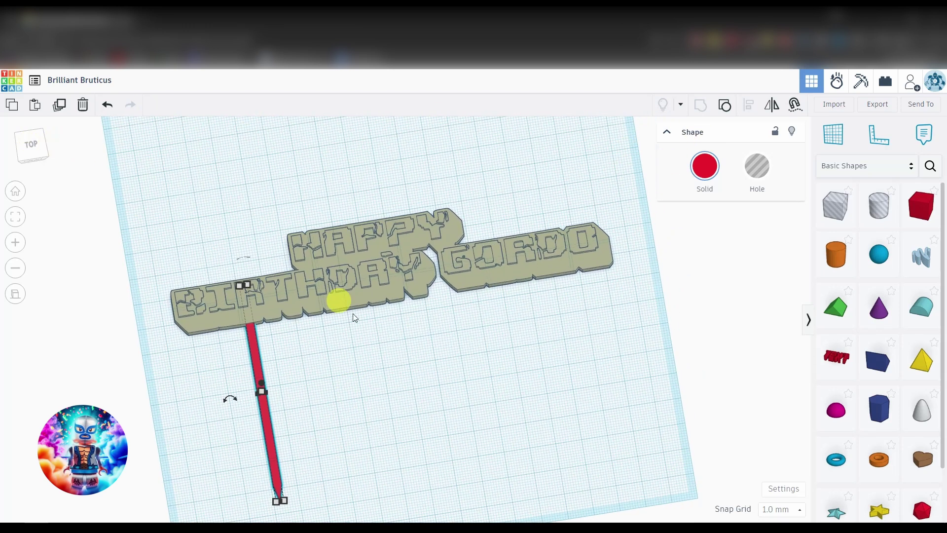
left_click(31, 144)
left_click_drag(251, 327, 275, 330)
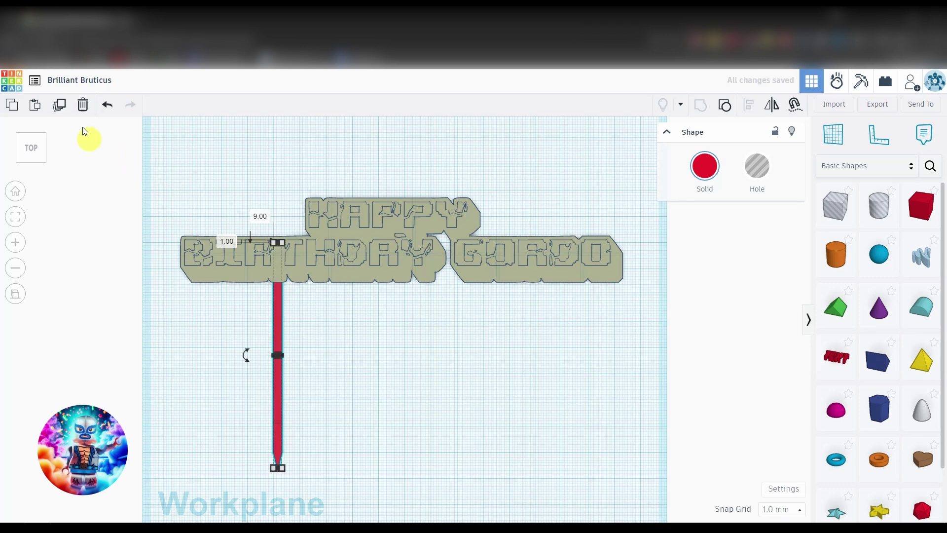
left_click(60, 112)
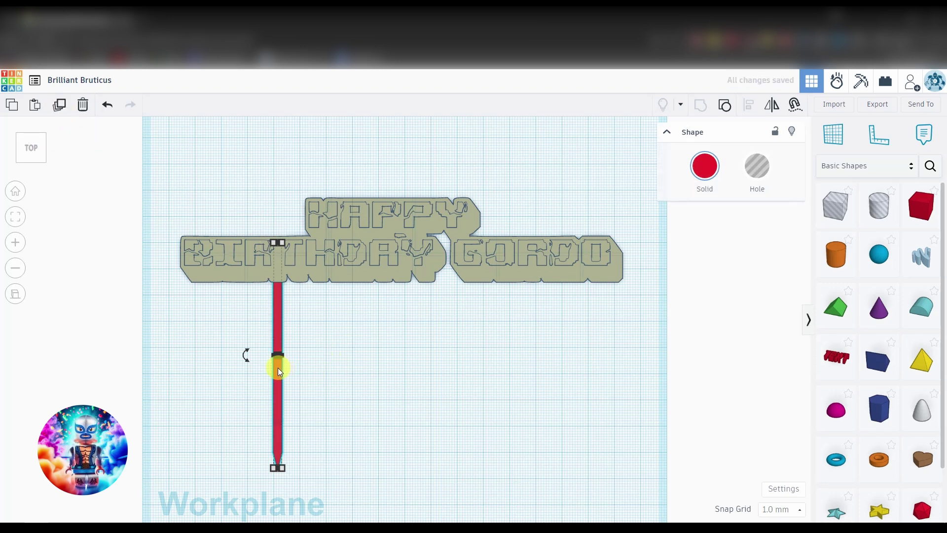
Step: Duplicate the red post twice, spacing the copies 44 mm apart to the right
left_click_drag(278, 371, 393, 377)
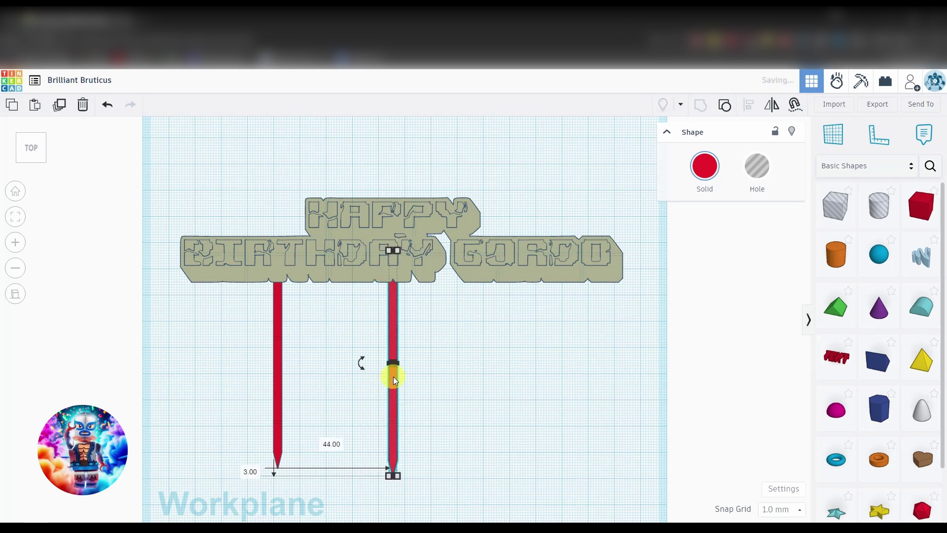
left_click(61, 109)
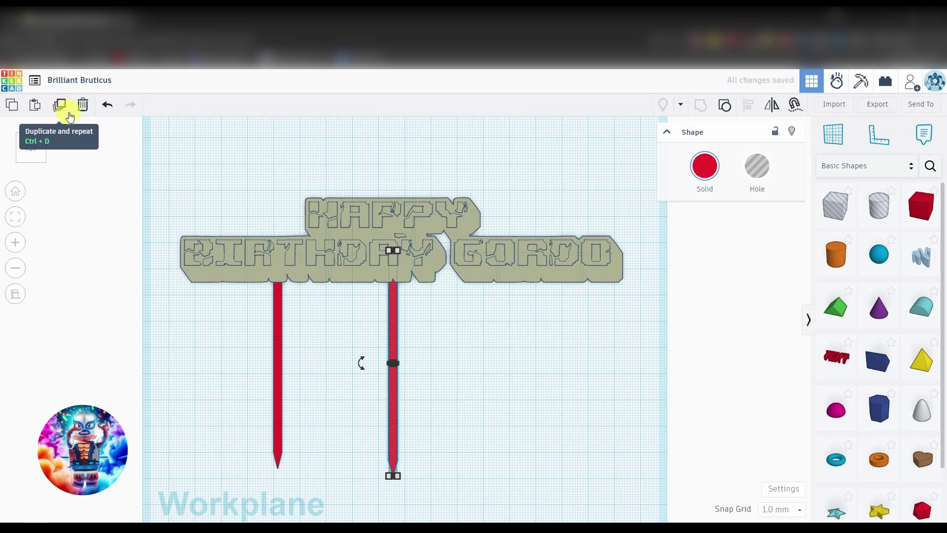
left_click(70, 104)
left_click(65, 105)
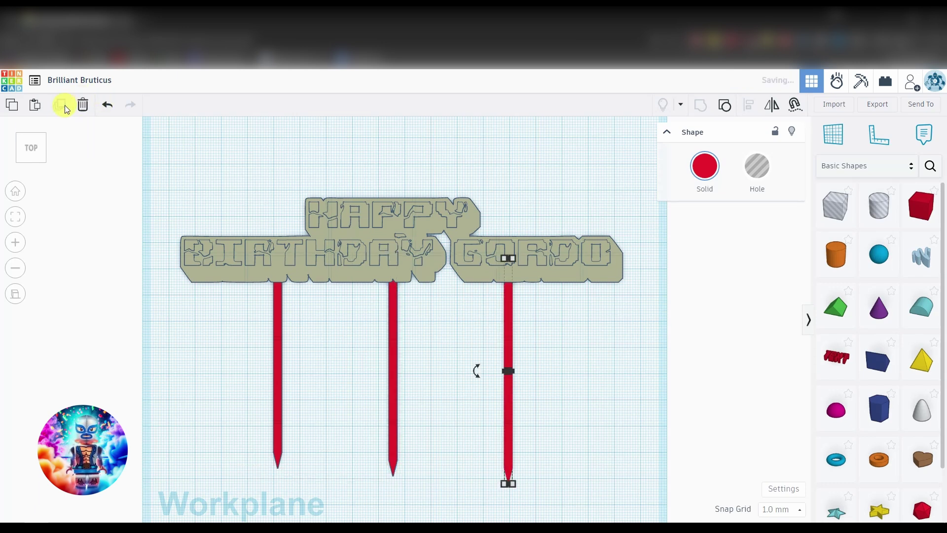
middle_click_drag(631, 397, 510, 354)
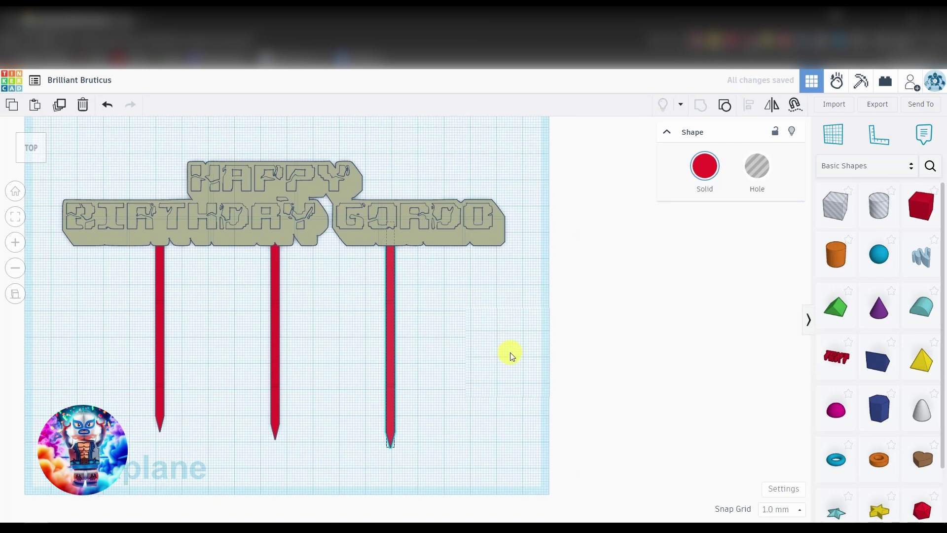
right_click_drag(502, 351, 400, 324)
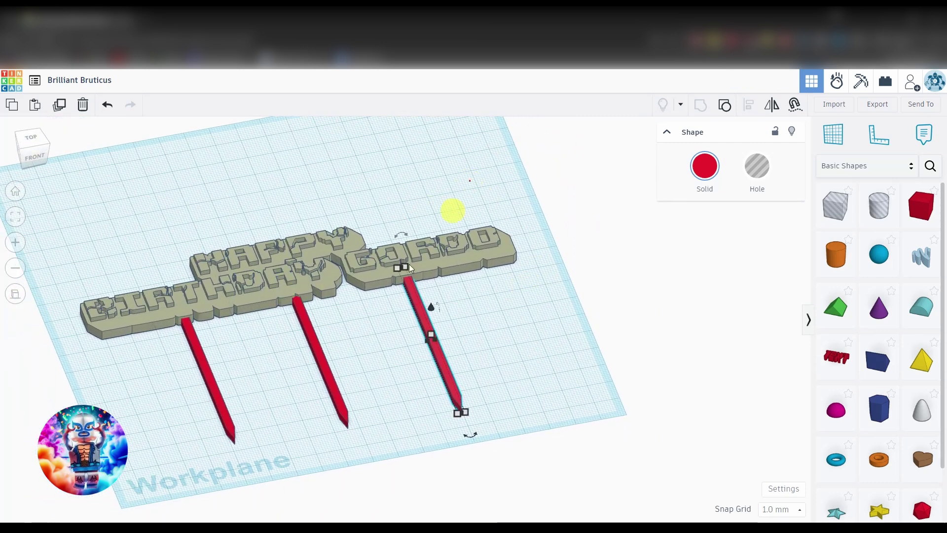
Step: Group the text and three posts into one object and download it as .STL
left_click_drag(470, 180, 150, 412)
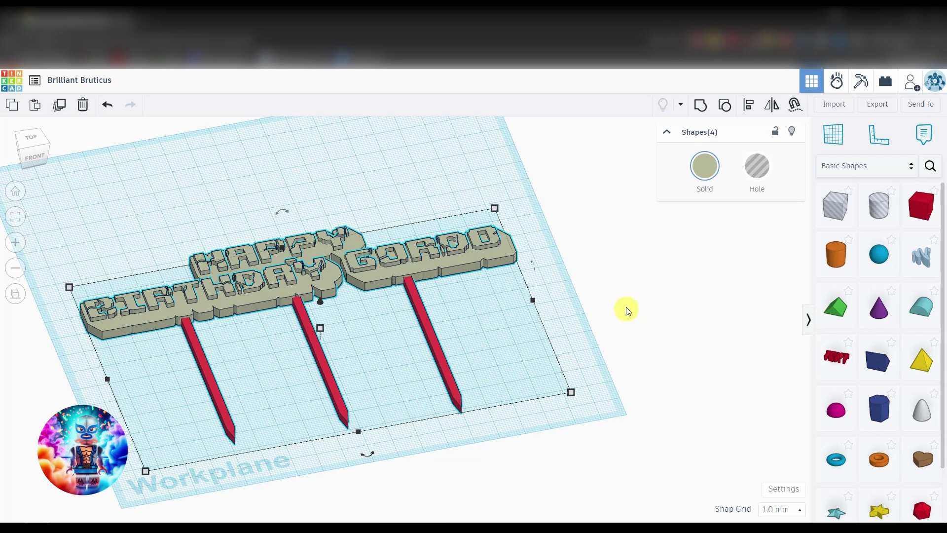
left_click(701, 105)
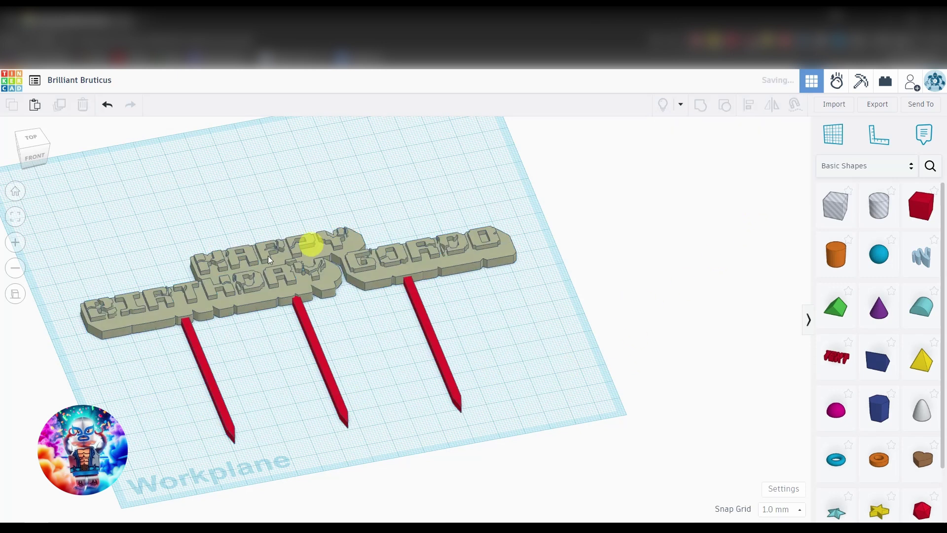
scroll(398, 303, "down", 5)
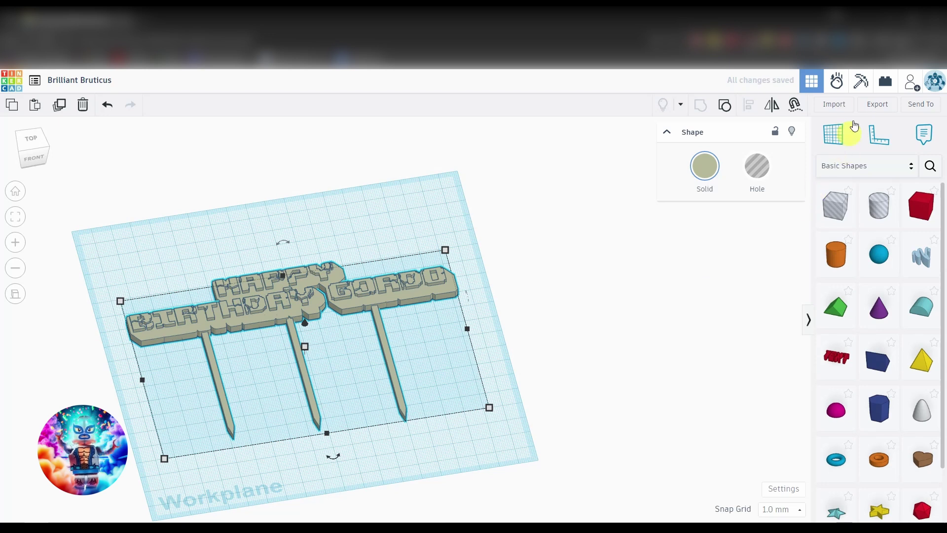
left_click(877, 104)
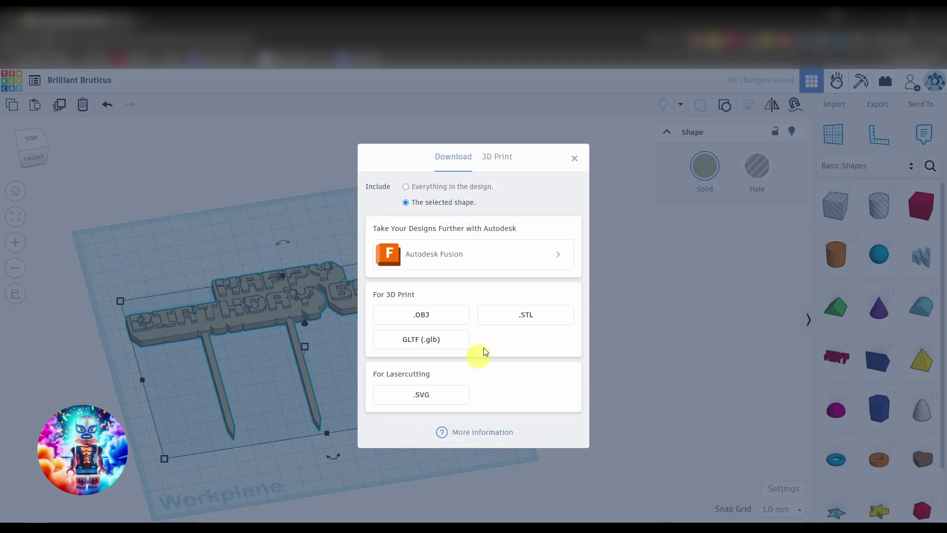
left_click(526, 317)
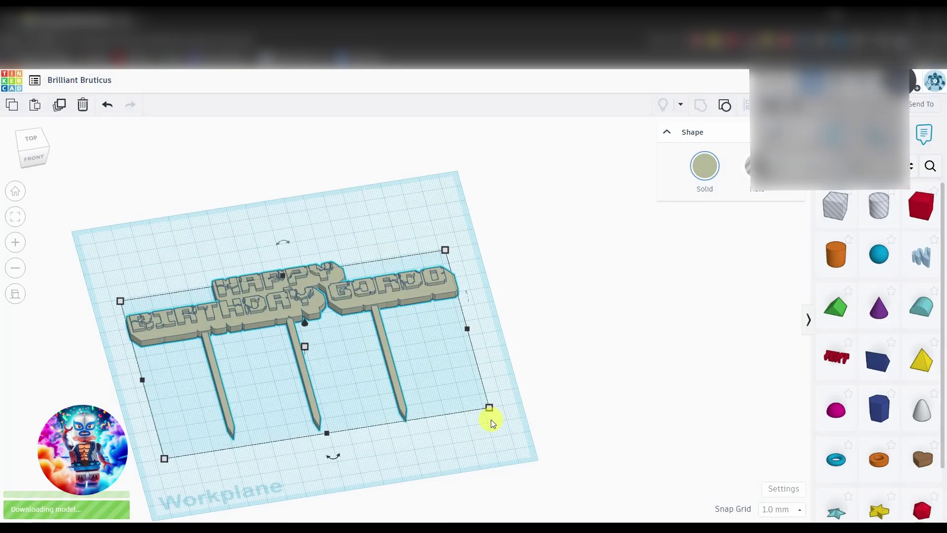